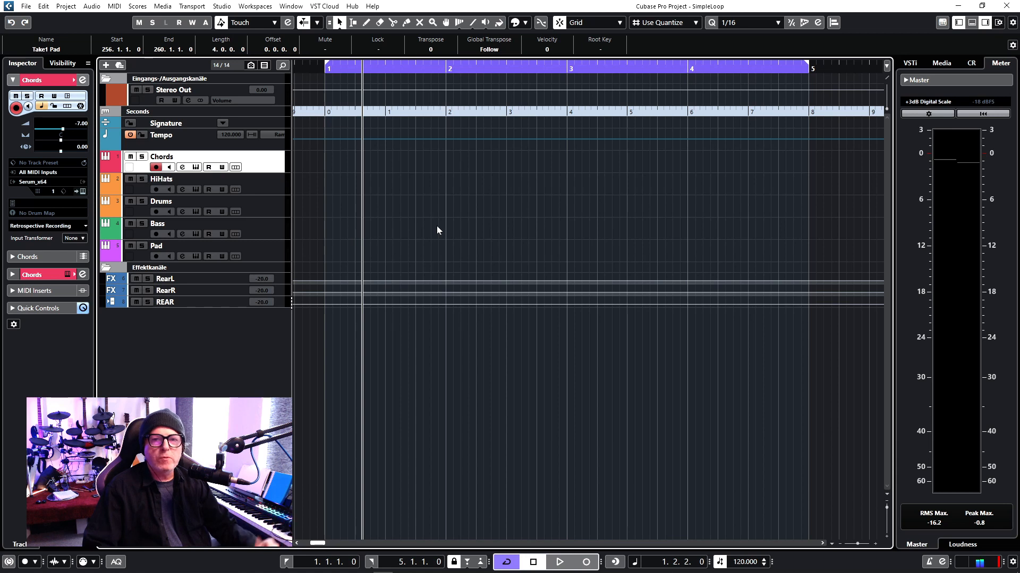
- Create a four-bar MIDI part on the Chords track between bars 1 and 5 and open it for note editing
{"action": "double_click", "coordinate": [378, 169]}
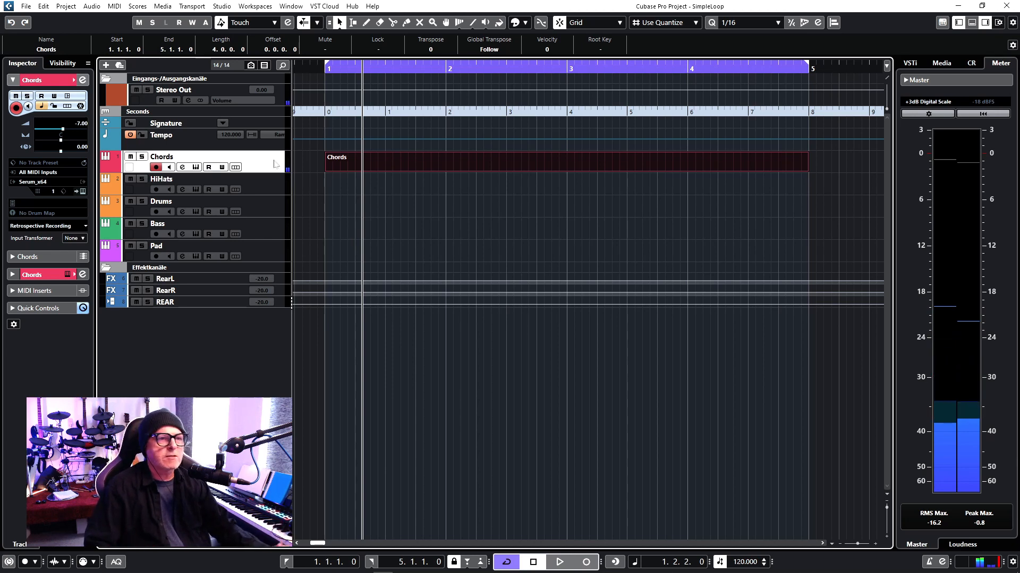
{"action": "left_click", "coordinate": [349, 159]}
{"action": "double_click", "coordinate": [350, 157]}
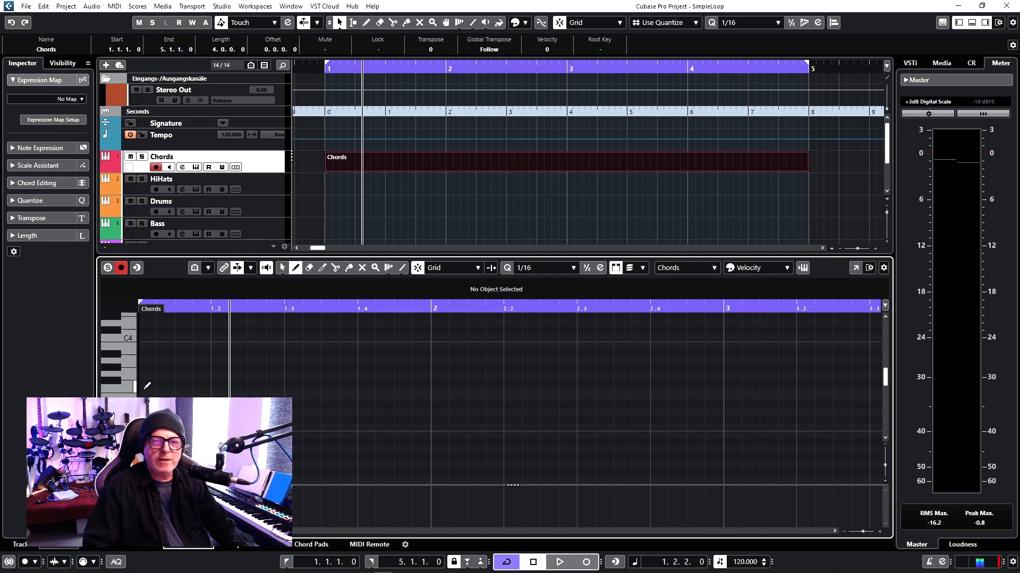
- Draw an F3, G#3 and C4 chord filling bar 1 and play it back
{"action": "left_click_drag", "start_coordinate": [145, 391], "coordinate": [431, 390]}
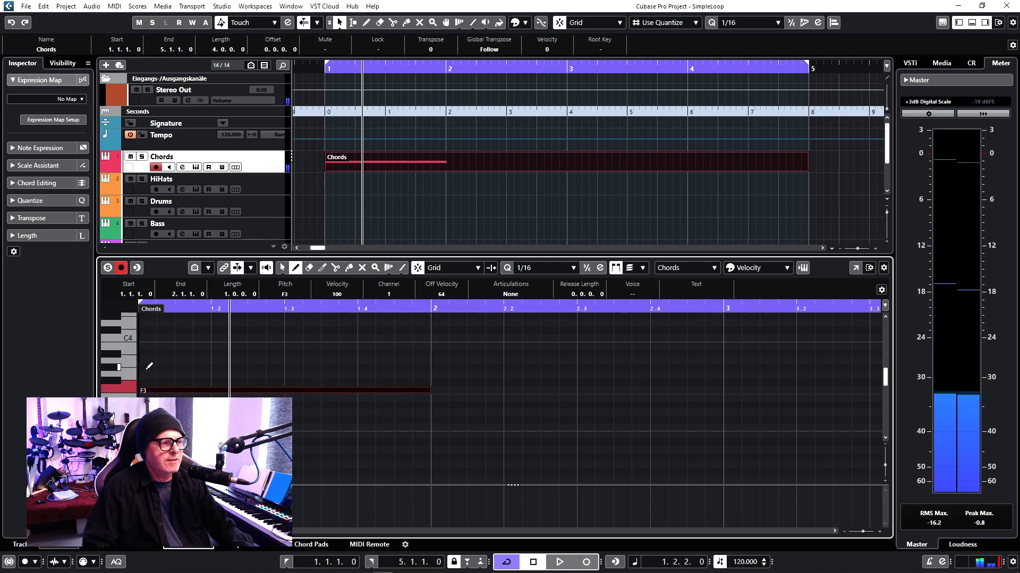
{"action": "left_click_drag", "start_coordinate": [149, 368], "coordinate": [430, 367]}
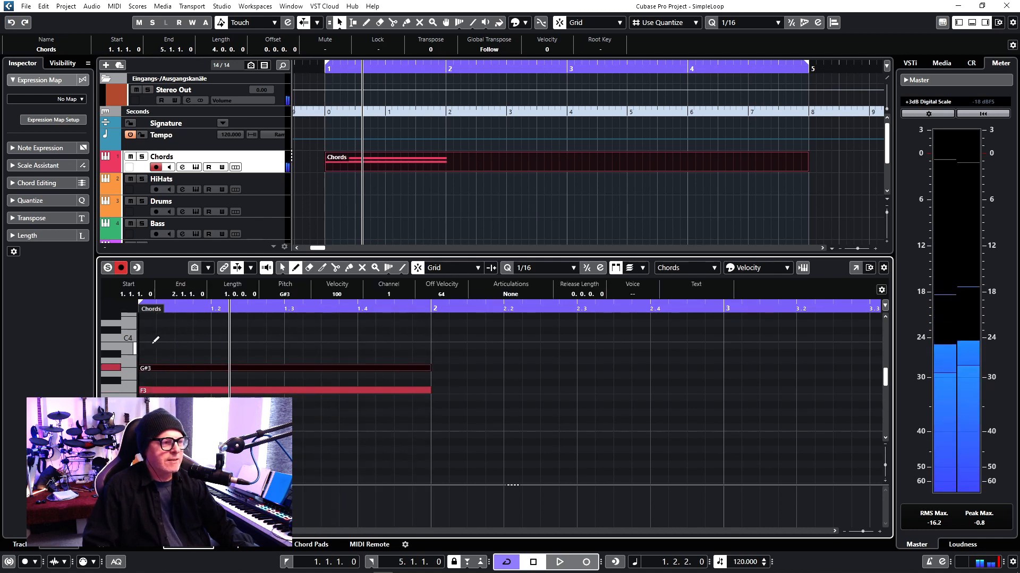
{"action": "left_click_drag", "start_coordinate": [154, 338], "coordinate": [426, 339]}
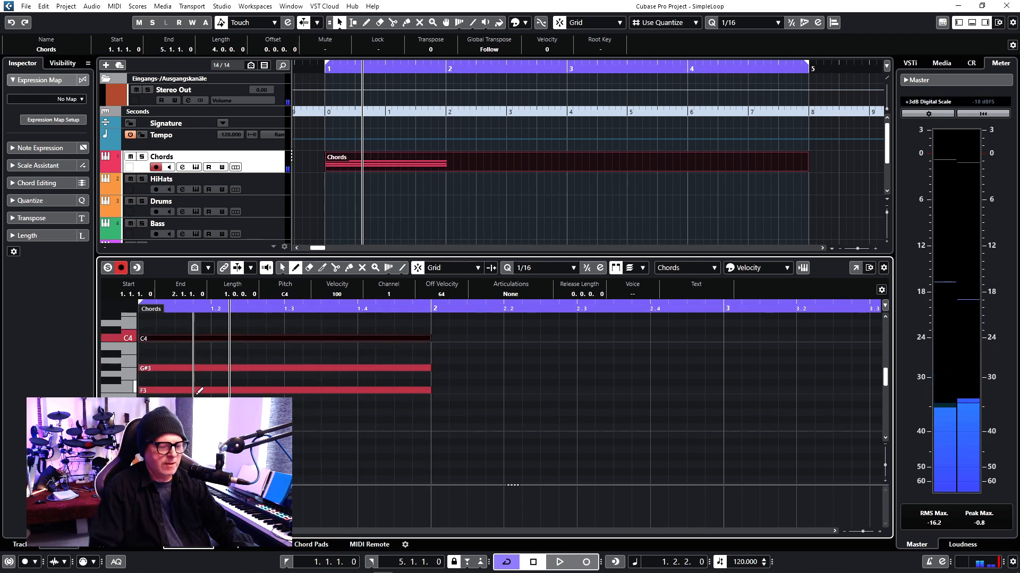
{"action": "key", "text": "space"}
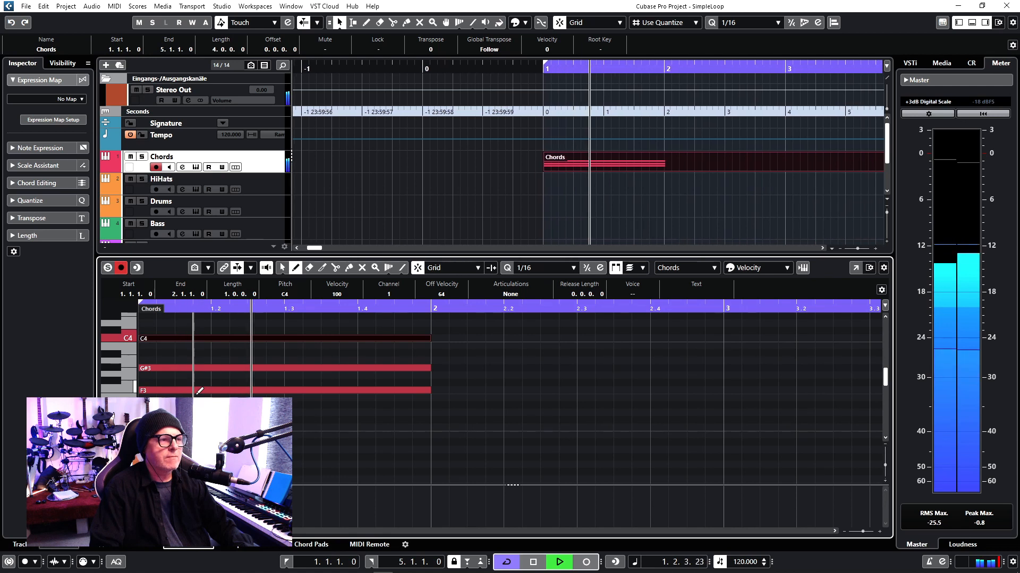
{"action": "key", "text": "space"}
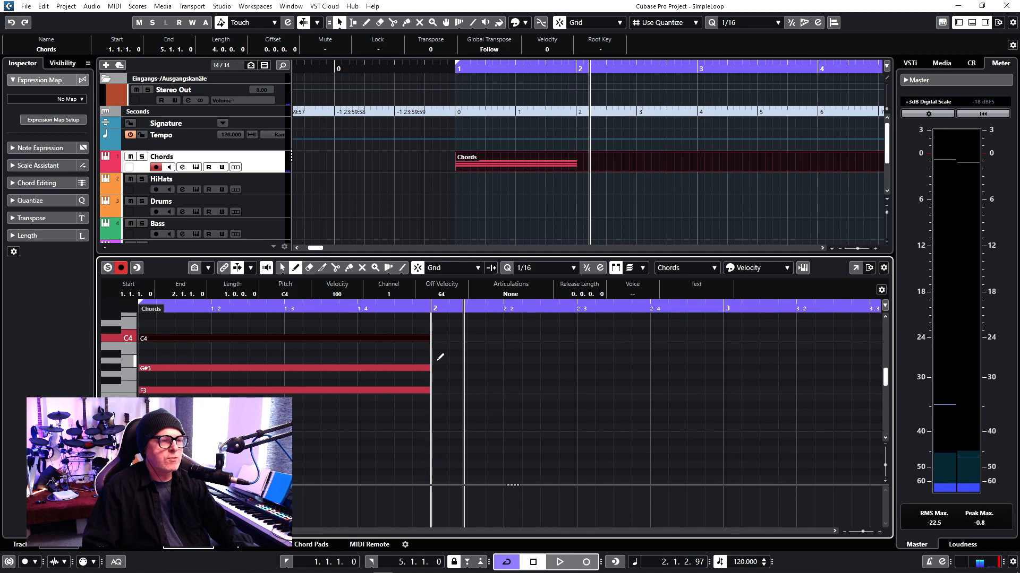
- Draw a C4, G3 and E3 chord filling bar 2
{"action": "left_click_drag", "start_coordinate": [433, 338], "coordinate": [712, 337]}
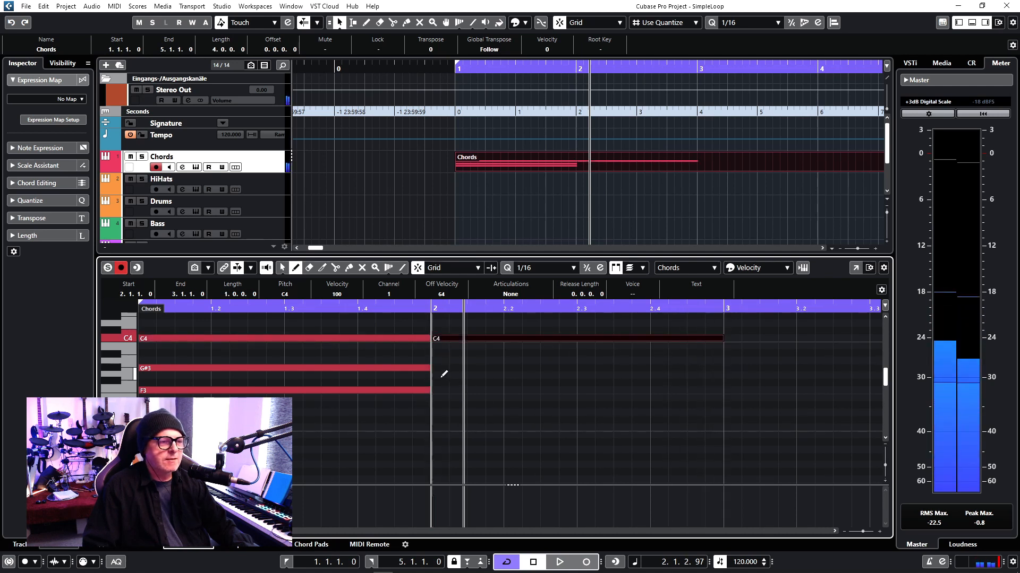
{"action": "left_click_drag", "start_coordinate": [443, 374], "coordinate": [715, 377]}
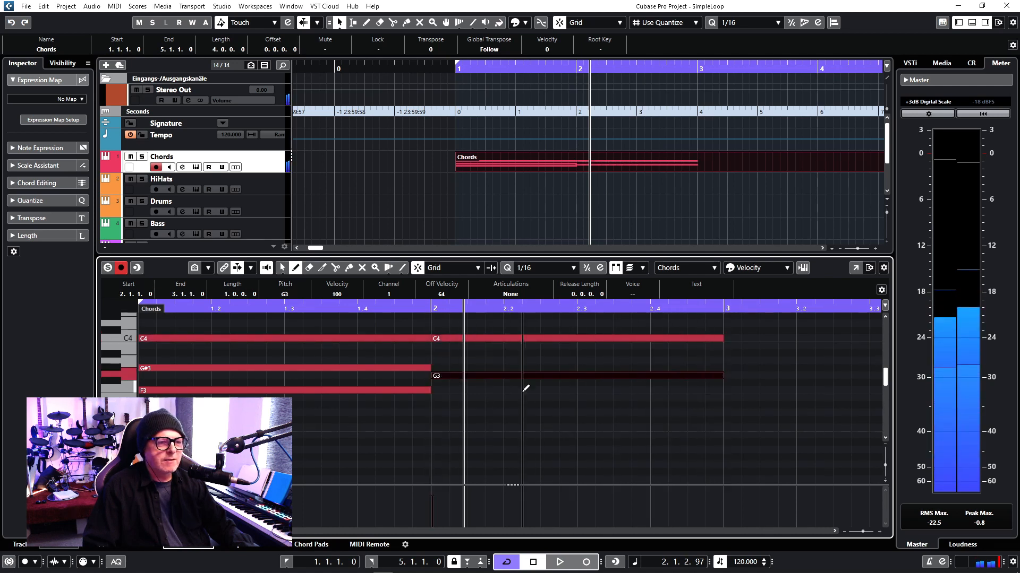
{"action": "left_click_drag", "start_coordinate": [439, 398], "coordinate": [721, 399]}
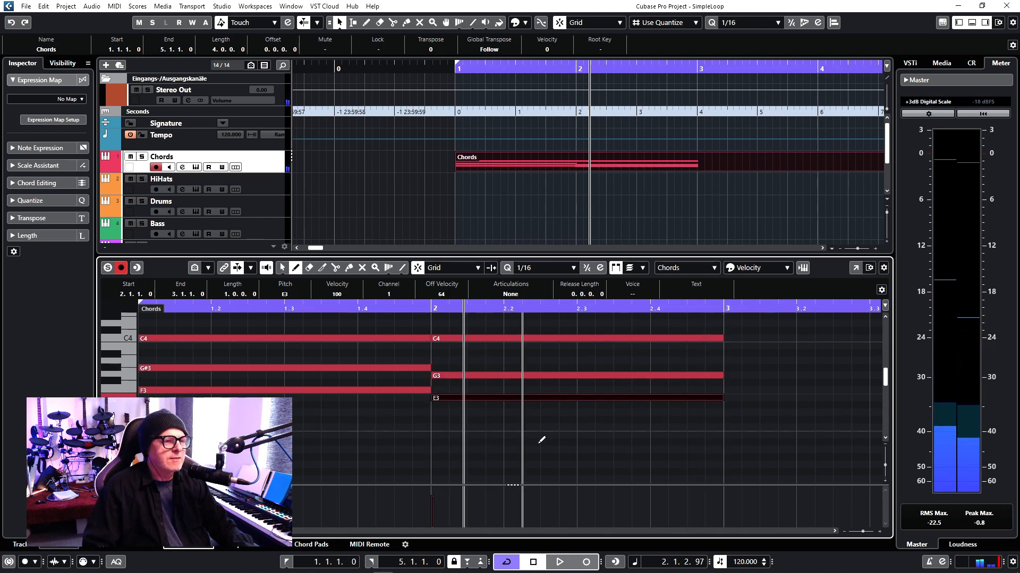
- Draw an A#3, G3 and D#3 chord filling bar 3 and play it back
{"action": "scroll", "coordinate": [535, 434], "scroll_direction": "right", "scroll_amount": 4}
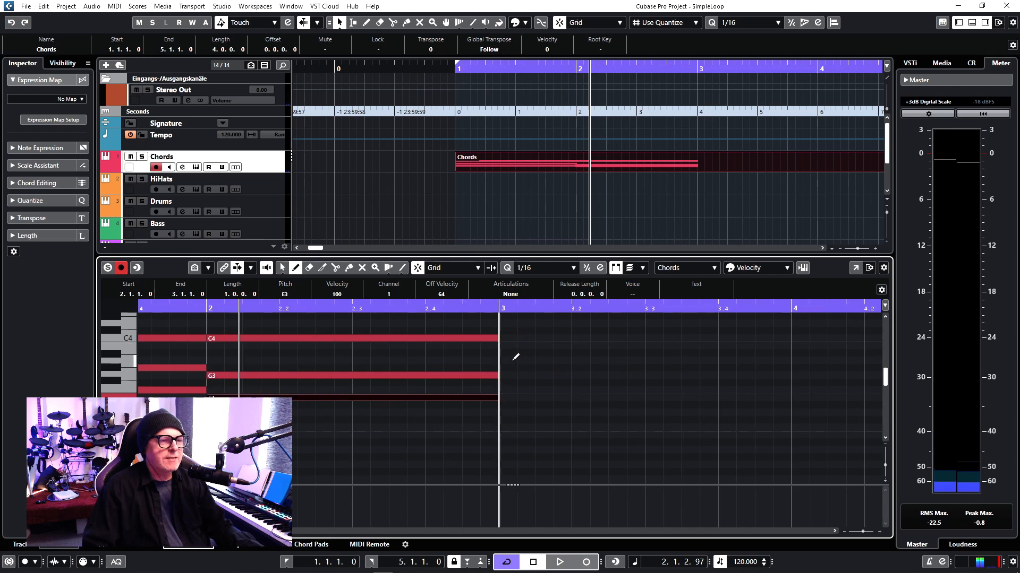
{"action": "left_click_drag", "start_coordinate": [504, 371], "coordinate": [787, 380]}
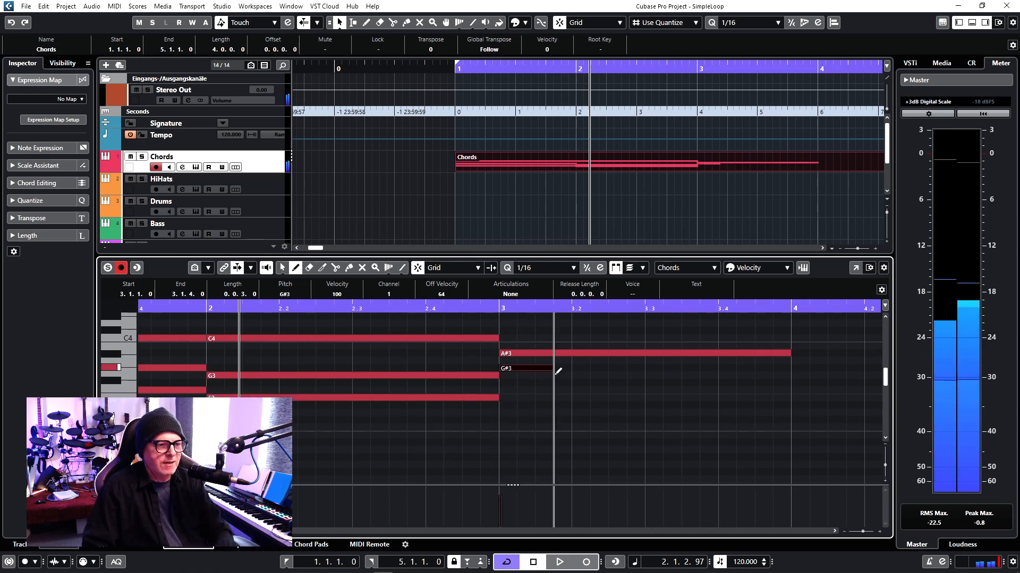
{"action": "key", "text": "ctrl+z"}
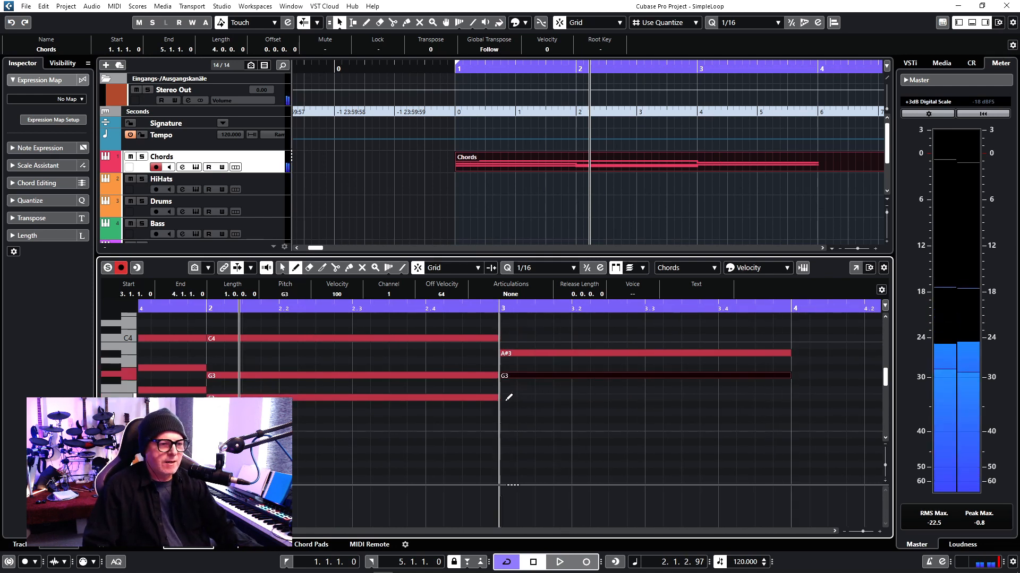
{"action": "left_click_drag", "start_coordinate": [502, 405], "coordinate": [769, 406]}
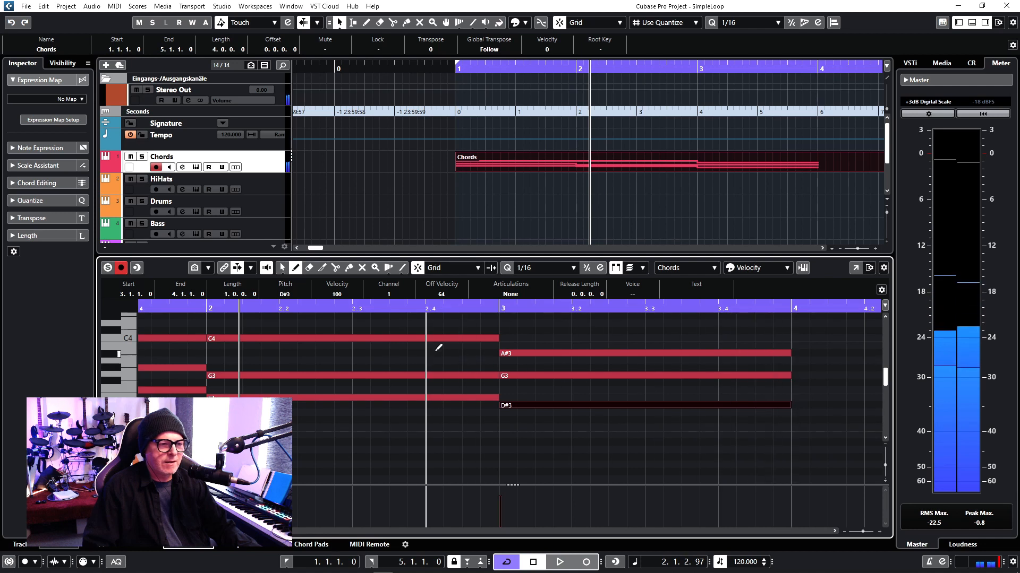
{"action": "left_click", "coordinate": [494, 310]}
{"action": "key", "text": "space"}
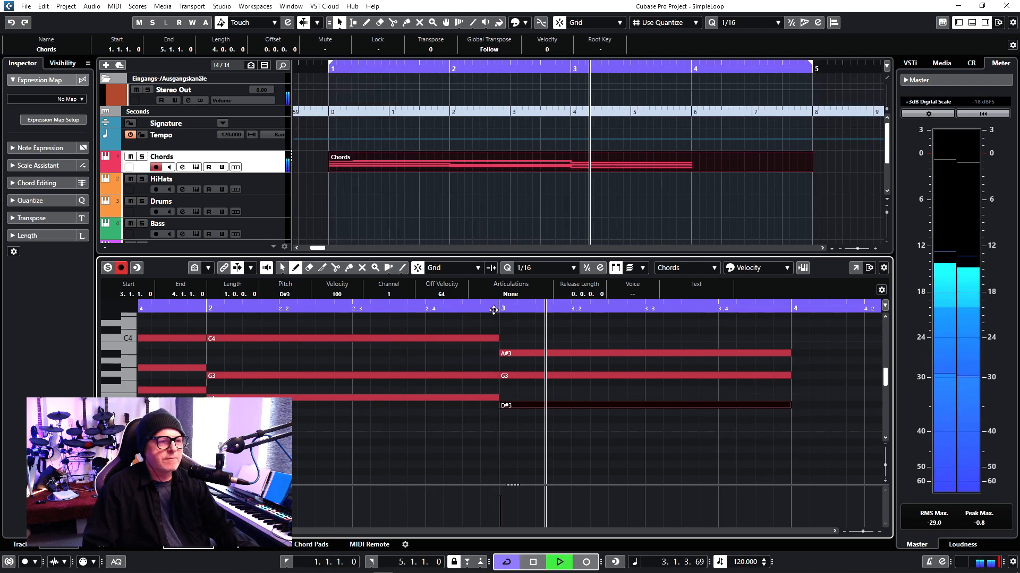
{"action": "key", "text": "space"}
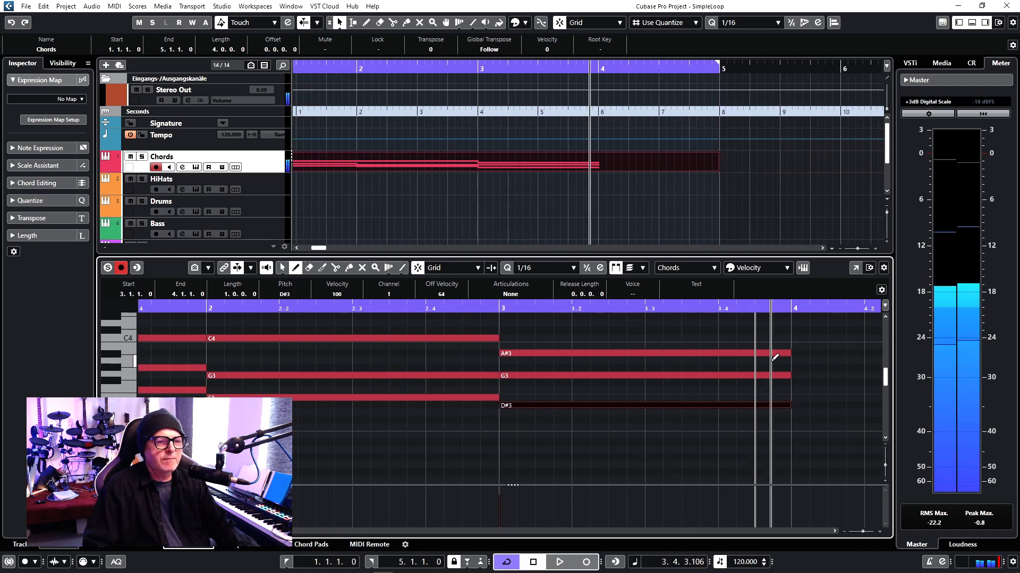
- Draw an A#3, F3 and D3 chord filling bar 4
{"action": "mouse_move", "coordinate": [795, 353]}
{"action": "left_mouse_down"}
{"action": "mouse_move", "coordinate": [905, 354]}
{"action": "mouse_move", "coordinate": [821, 354]}
{"action": "left_mouse_up"}
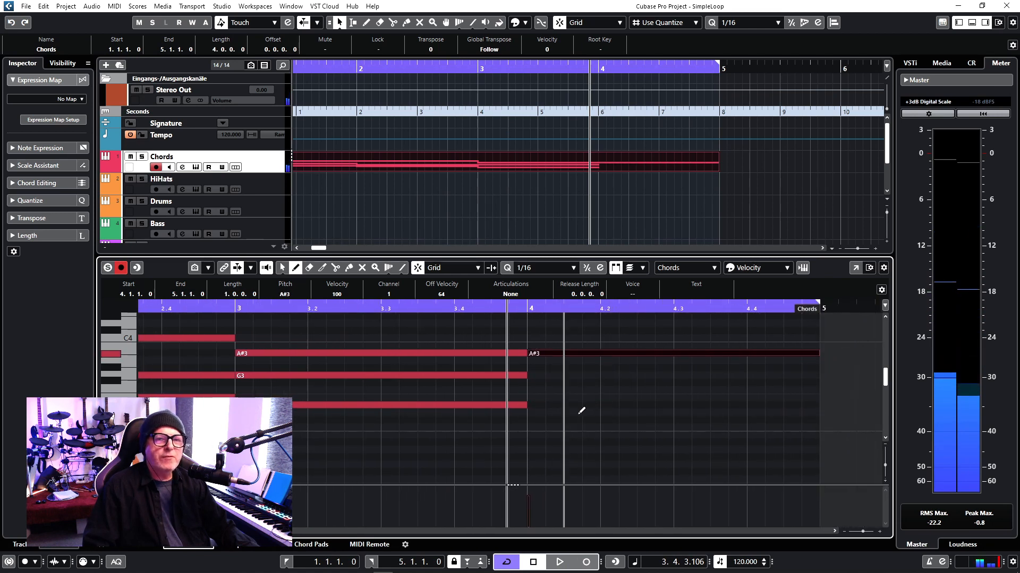
{"action": "left_click_drag", "start_coordinate": [529, 391], "coordinate": [819, 401]}
{"action": "left_click_drag", "start_coordinate": [529, 413], "coordinate": [817, 413]}
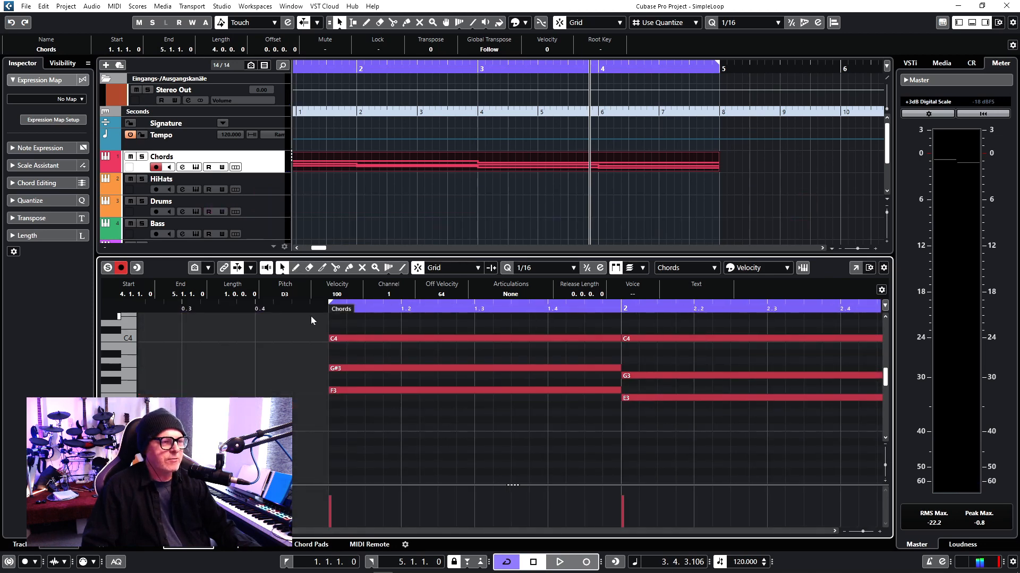
- Play the chord progression from the start of the part, then clear the note selection
{"action": "left_click", "coordinate": [311, 308]}
{"action": "key", "text": "space"}
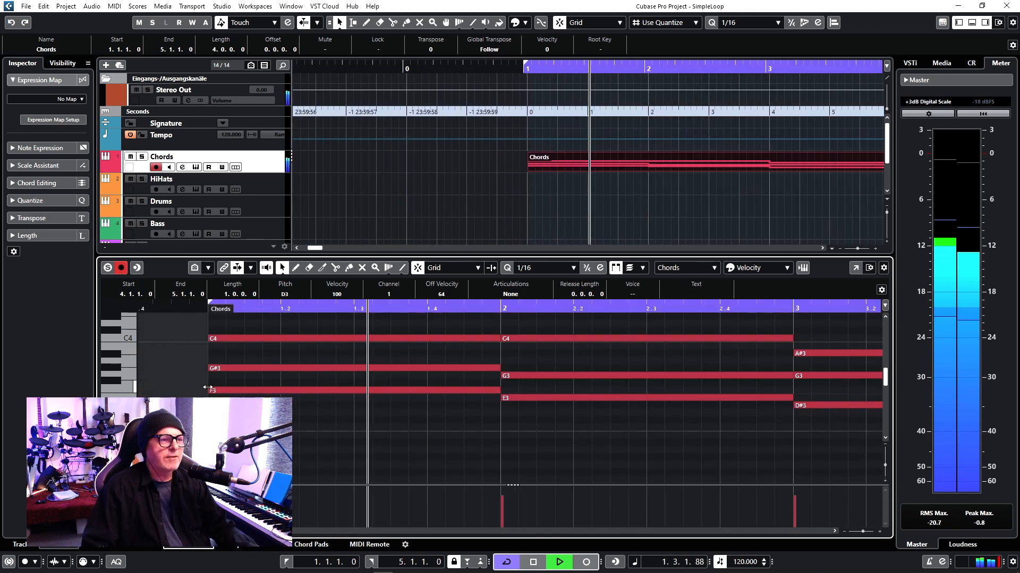
{"action": "key", "text": "space"}
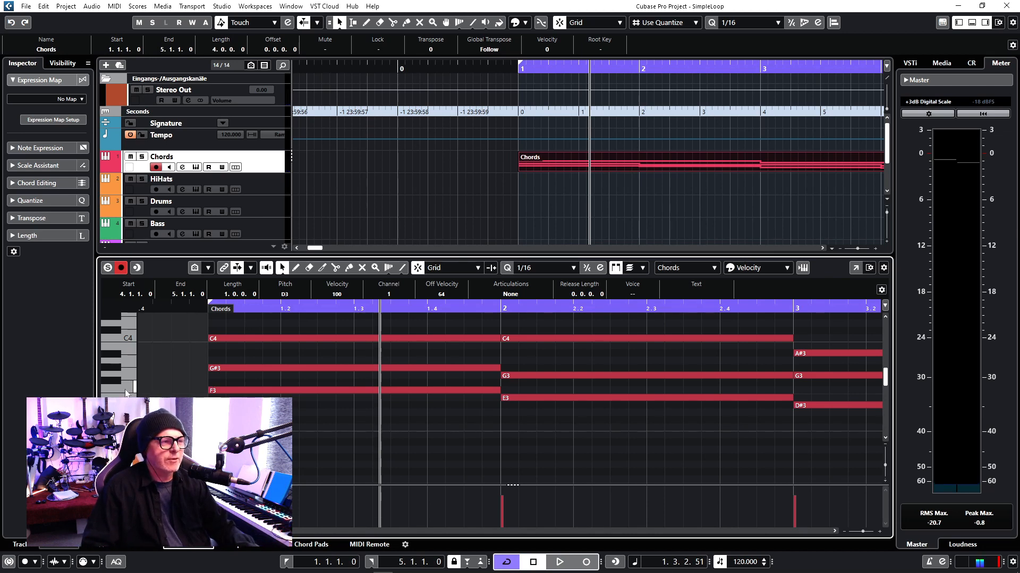
{"action": "left_click", "coordinate": [182, 320]}
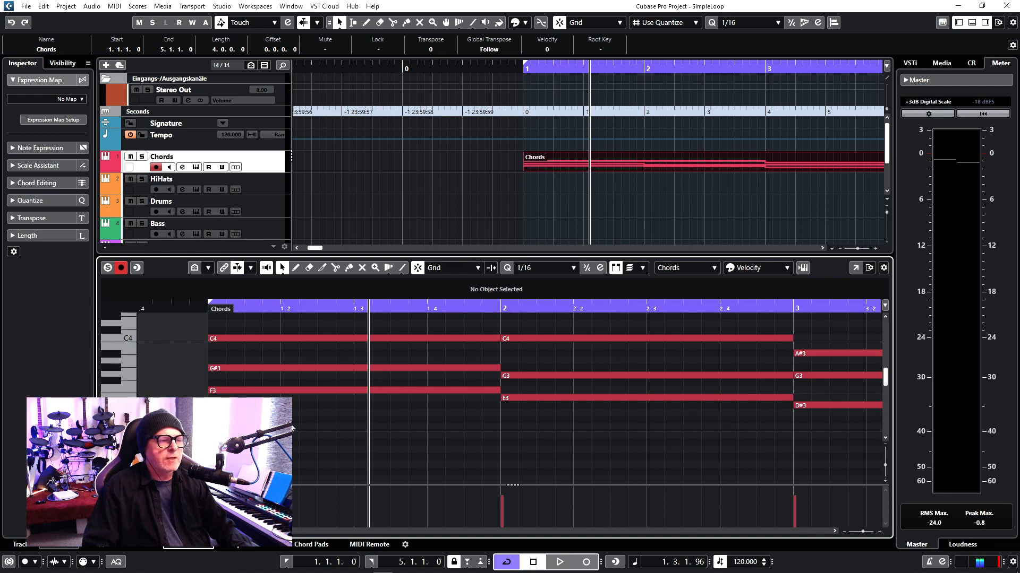
- Split all three notes of the bar 1 chord at positions 1.1.4, 1.2.3, 1.3.3 and 1.4.3
{"action": "left_click_drag", "start_coordinate": [291, 423], "coordinate": [303, 374]}
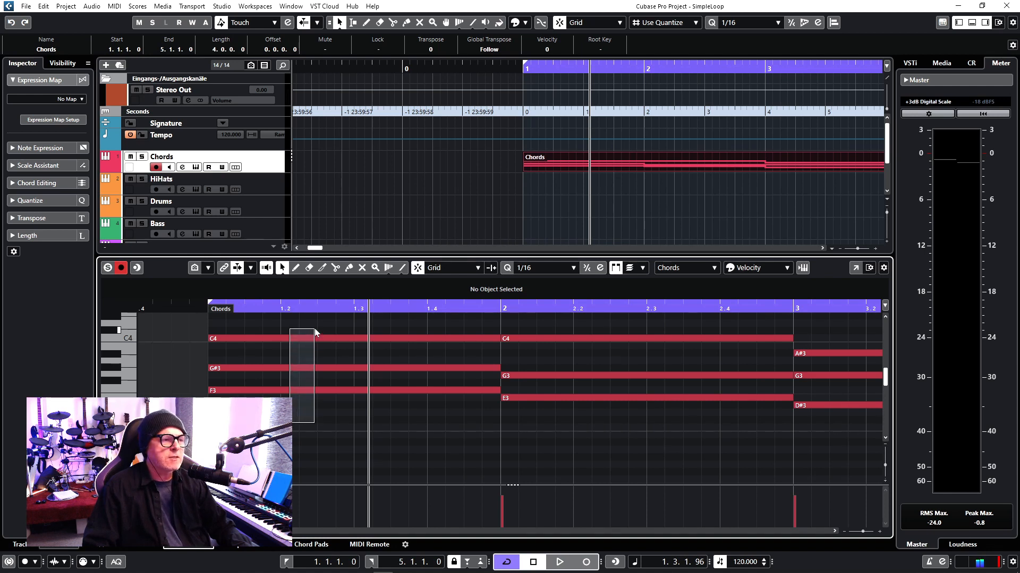
{"action": "left_click_drag", "start_coordinate": [319, 328], "coordinate": [324, 327]}
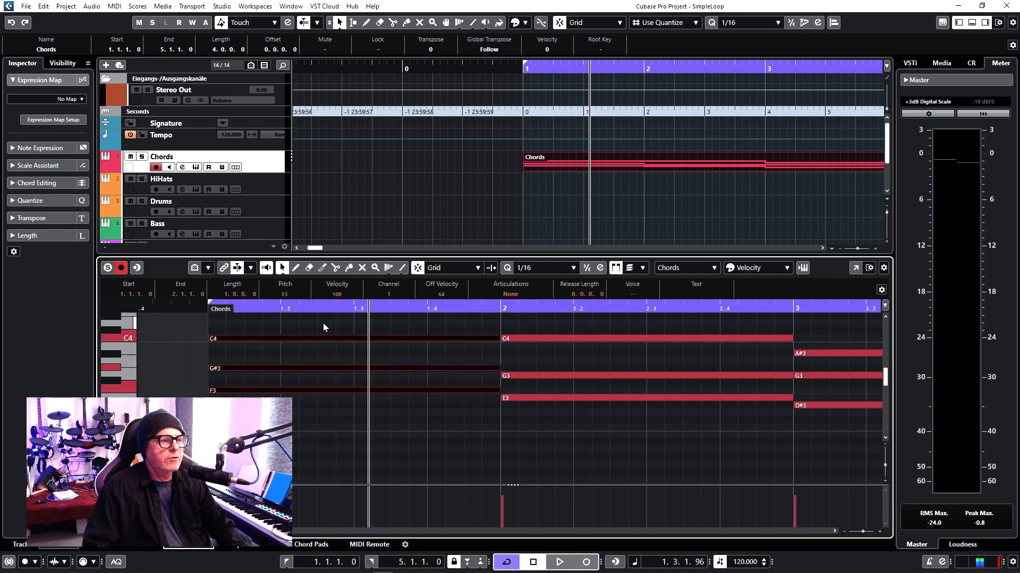
{"action": "right_click", "coordinate": [262, 353]}
{"action": "left_click", "coordinate": [276, 355]}
{"action": "left_click", "coordinate": [316, 355]}
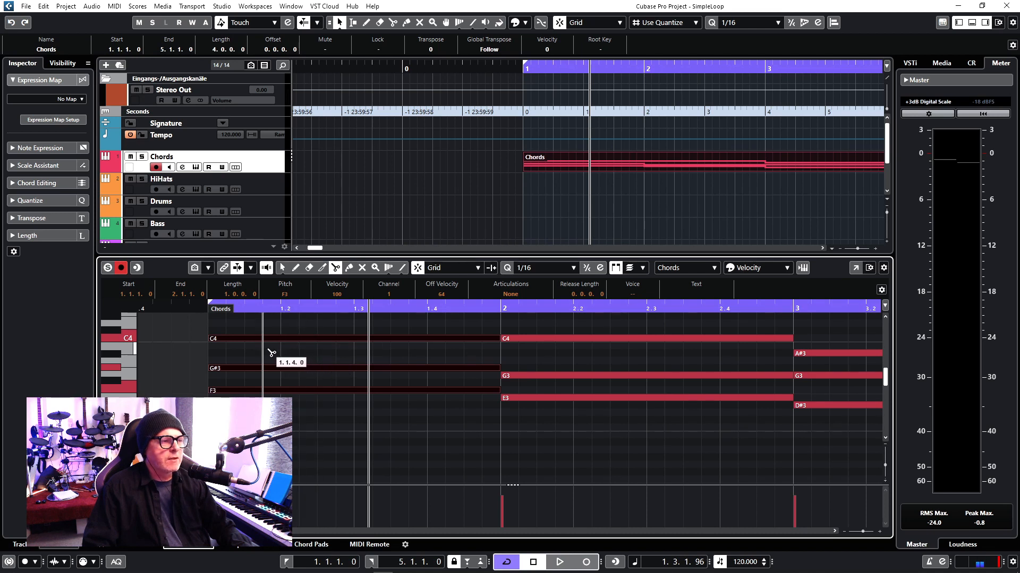
{"action": "left_click", "coordinate": [264, 342]}
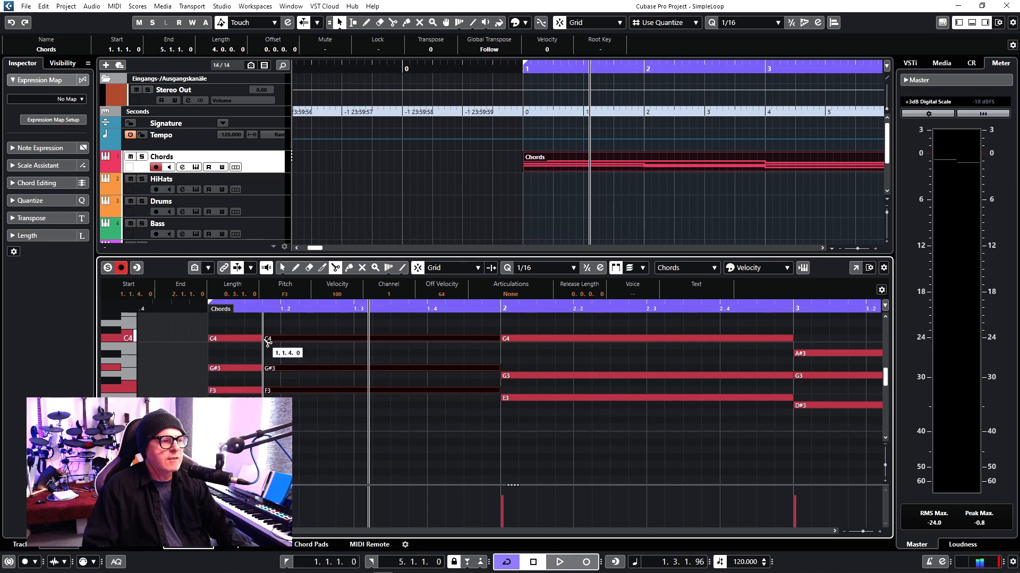
{"action": "left_click", "coordinate": [319, 342]}
{"action": "left_click", "coordinate": [390, 342]}
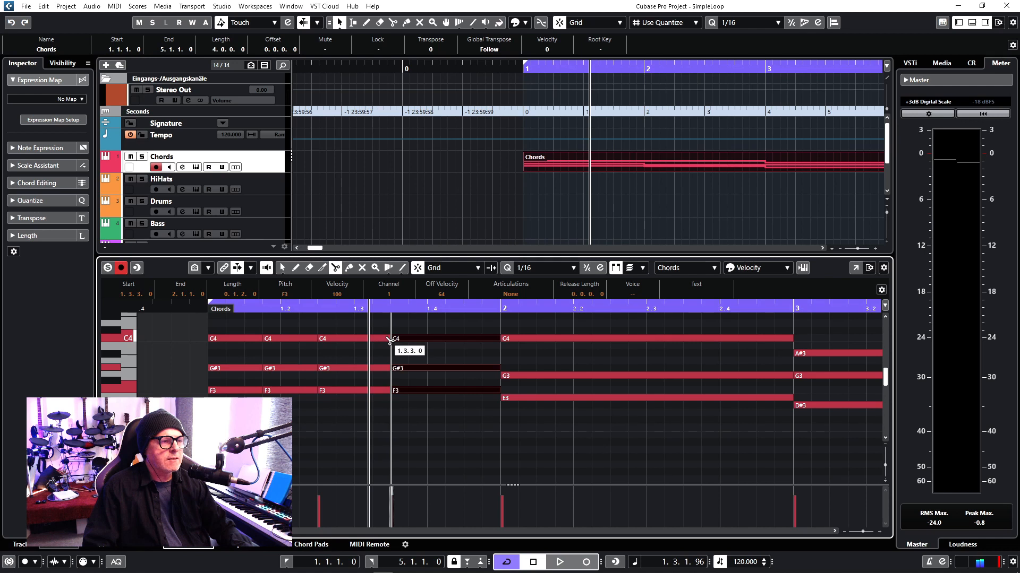
{"action": "left_click", "coordinate": [464, 342]}
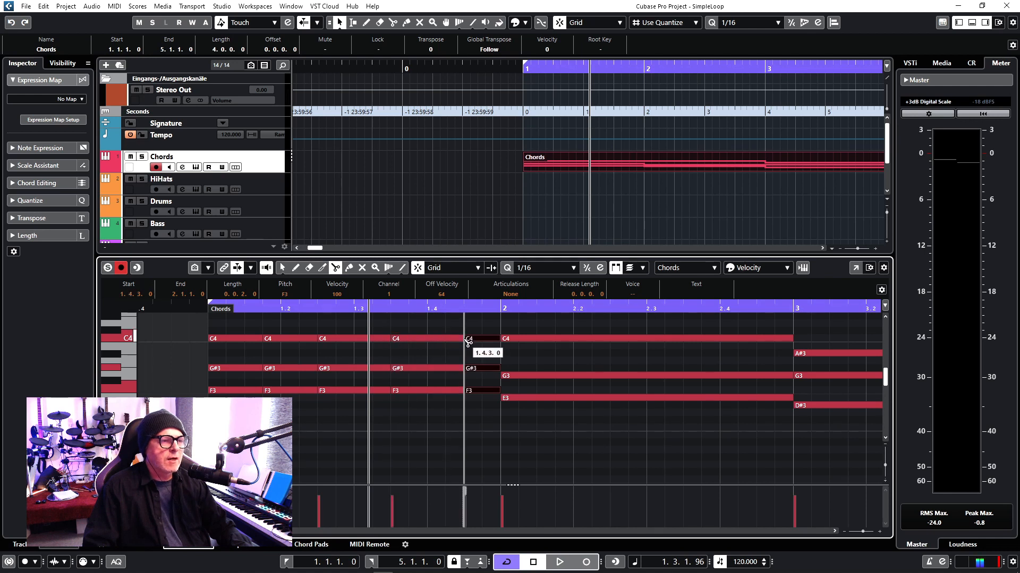
- Shorten the bar 1 chords starting at 1.3.3 and 1.4.3 to one sixteenth each and play the bar
{"action": "right_click", "coordinate": [403, 355]}
{"action": "left_click", "coordinate": [405, 354]}
{"action": "left_click_drag", "start_coordinate": [424, 322], "coordinate": [409, 390]}
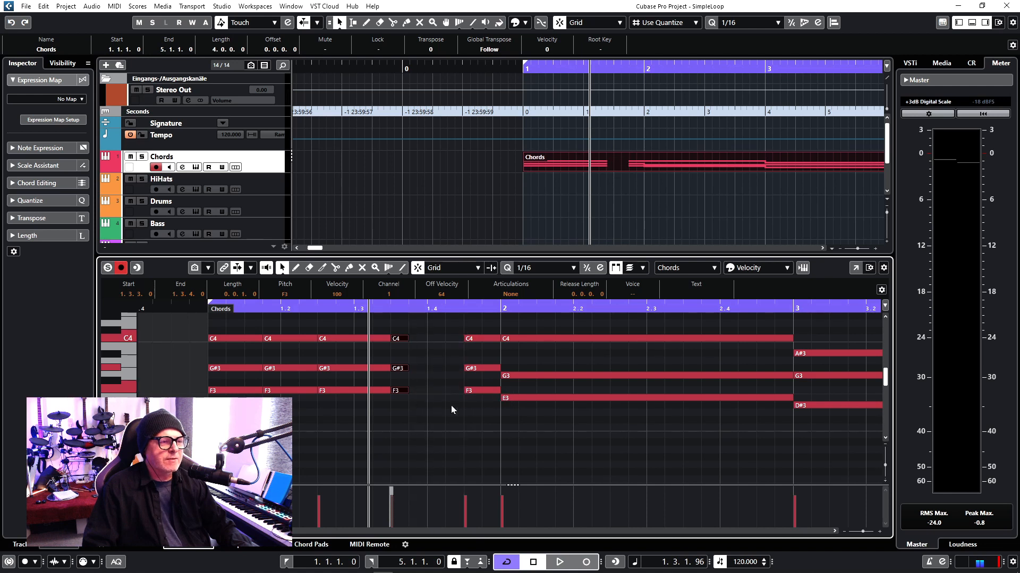
{"action": "left_click_drag", "start_coordinate": [489, 409], "coordinate": [482, 338]}
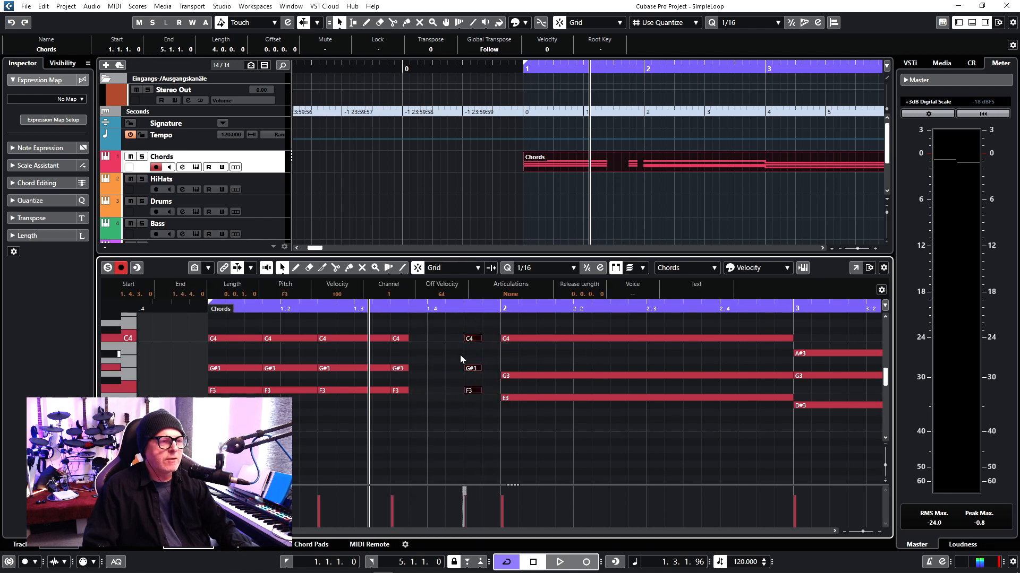
{"action": "left_click", "coordinate": [194, 309]}
{"action": "key", "text": "space"}
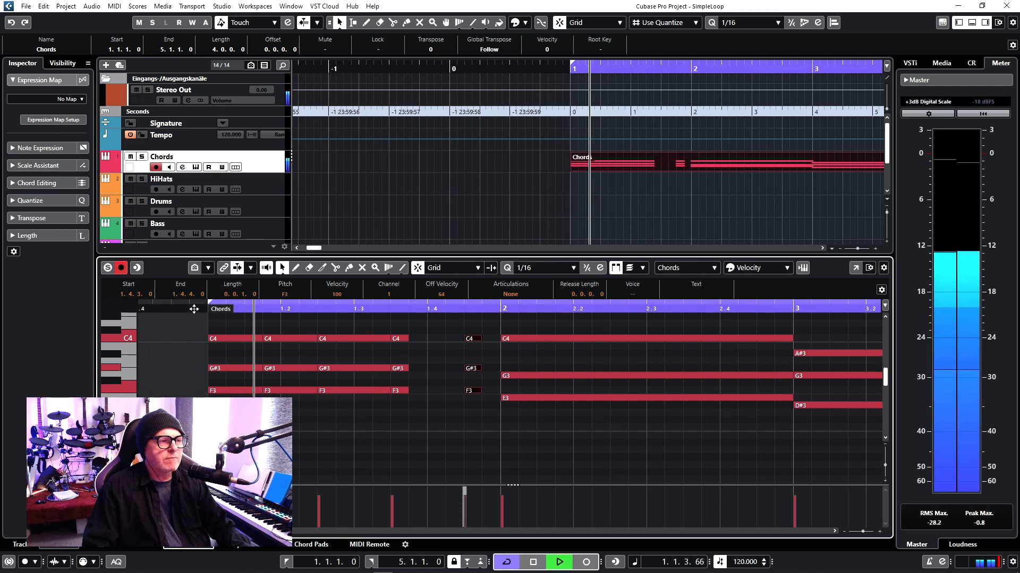
{"action": "key", "text": "space"}
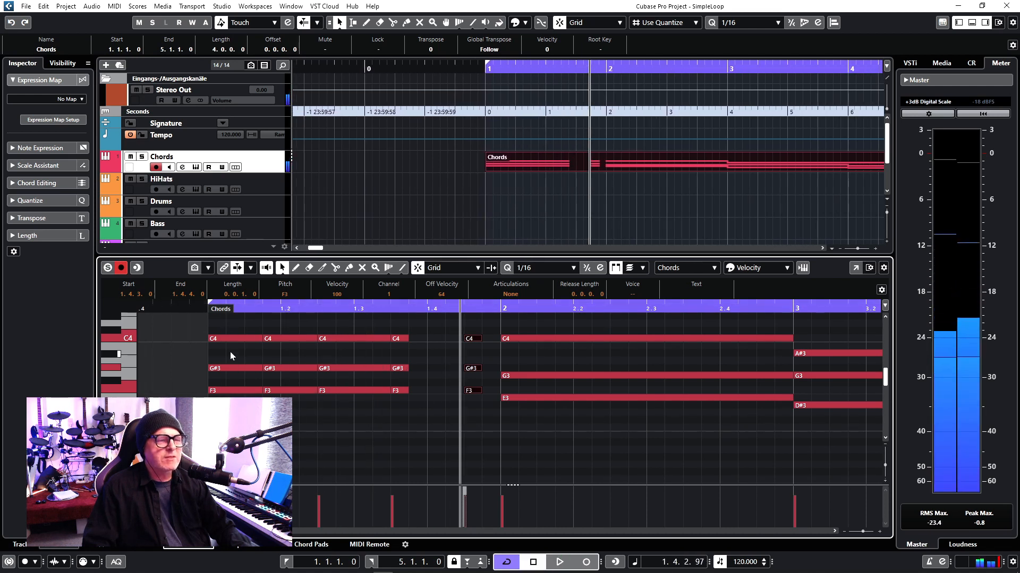
- Shorten the first three chords of bar 1 to two sixteenths each and play the part from its start
{"action": "left_click_drag", "start_coordinate": [234, 321], "coordinate": [353, 395]}
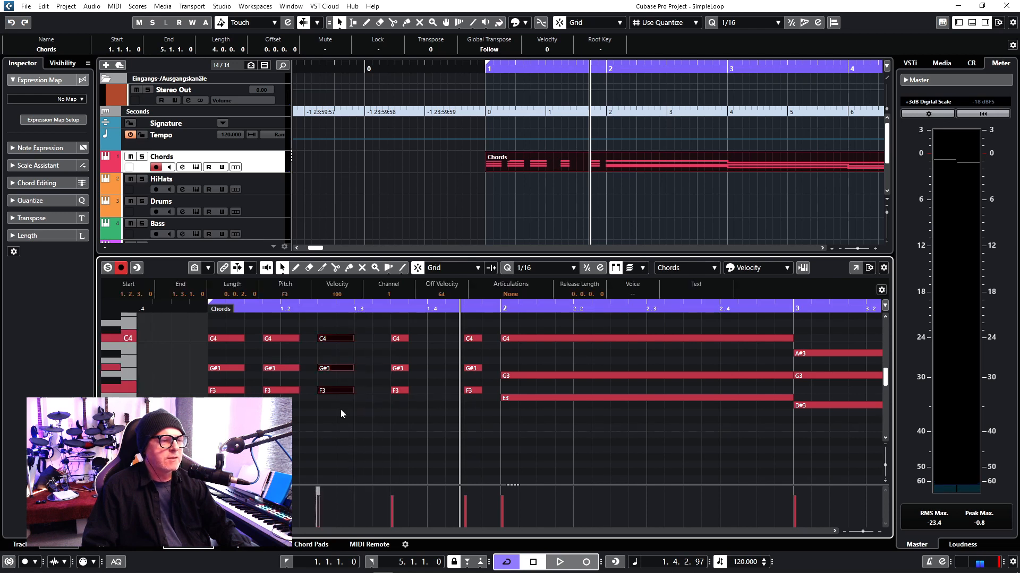
{"action": "left_click", "coordinate": [313, 425]}
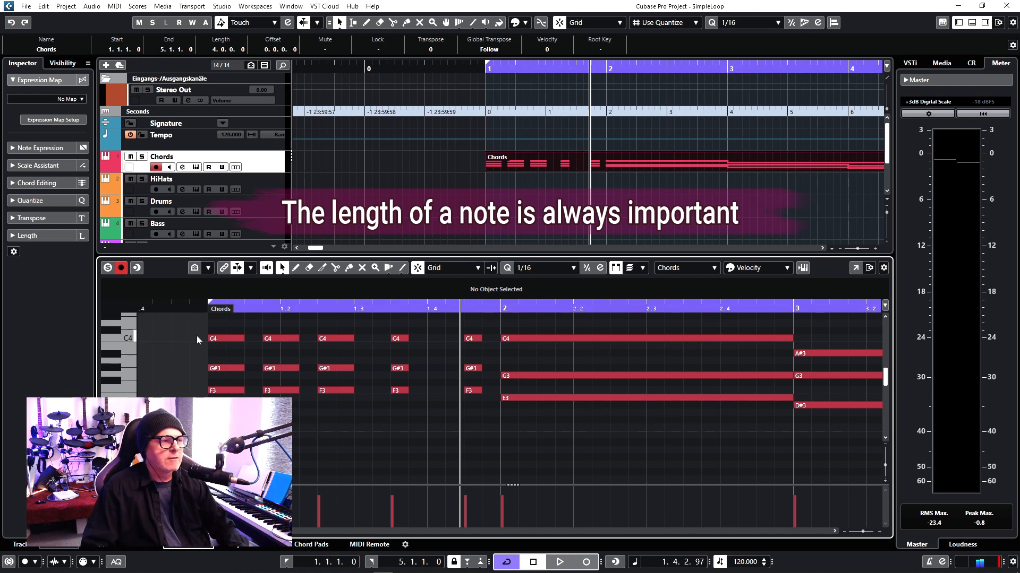
{"action": "left_click", "coordinate": [195, 306]}
{"action": "key", "text": "space"}
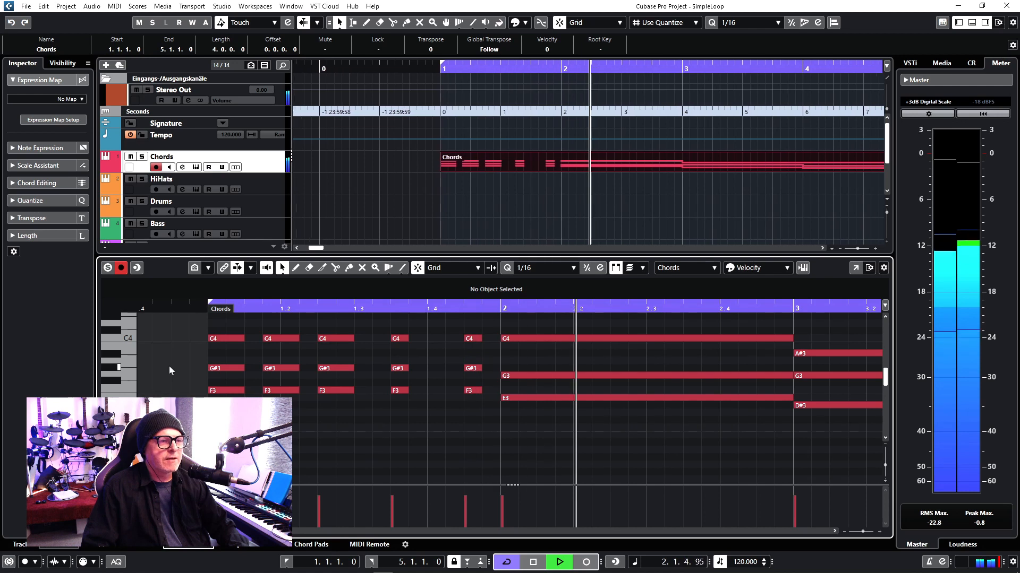
{"action": "key", "text": "space"}
- Split all three notes of the bar 2 chord at positions 2.1.4, 2.2.3, 2.3.3 and 2.4.3
{"action": "left_click_drag", "start_coordinate": [523, 321], "coordinate": [530, 426]}
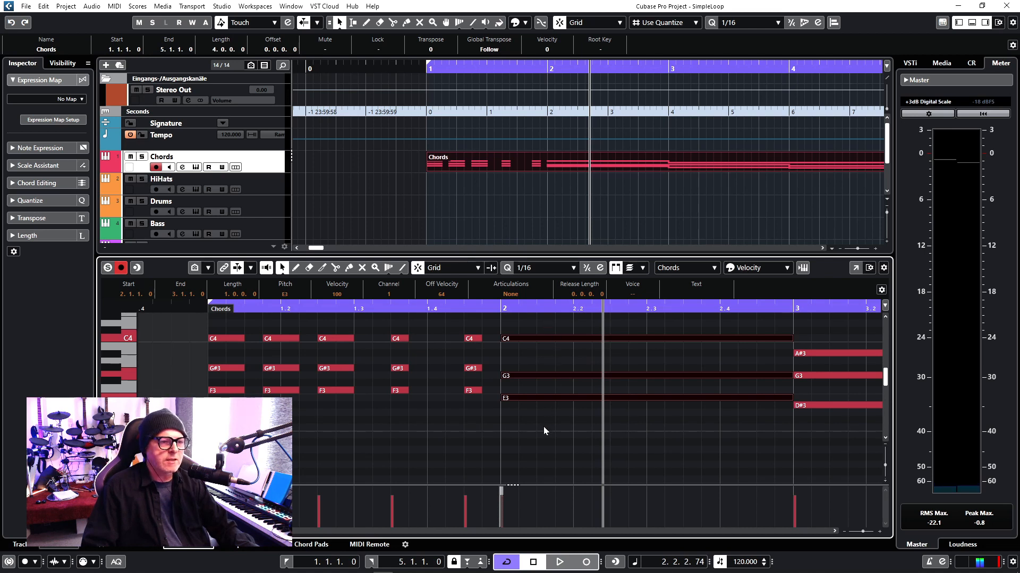
{"action": "key", "text": "3"}
{"action": "left_click", "coordinate": [561, 343]}
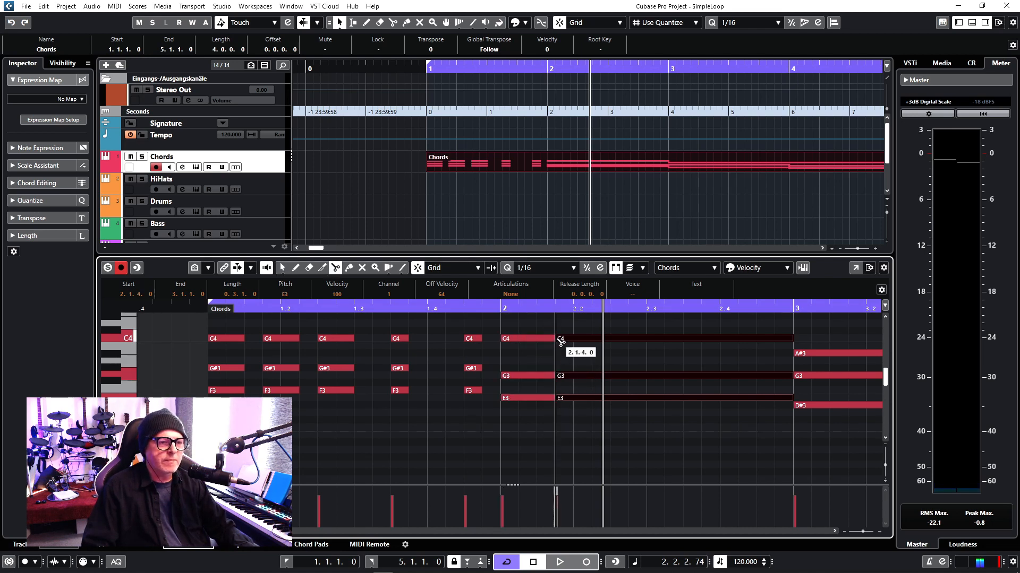
{"action": "left_click", "coordinate": [610, 342]}
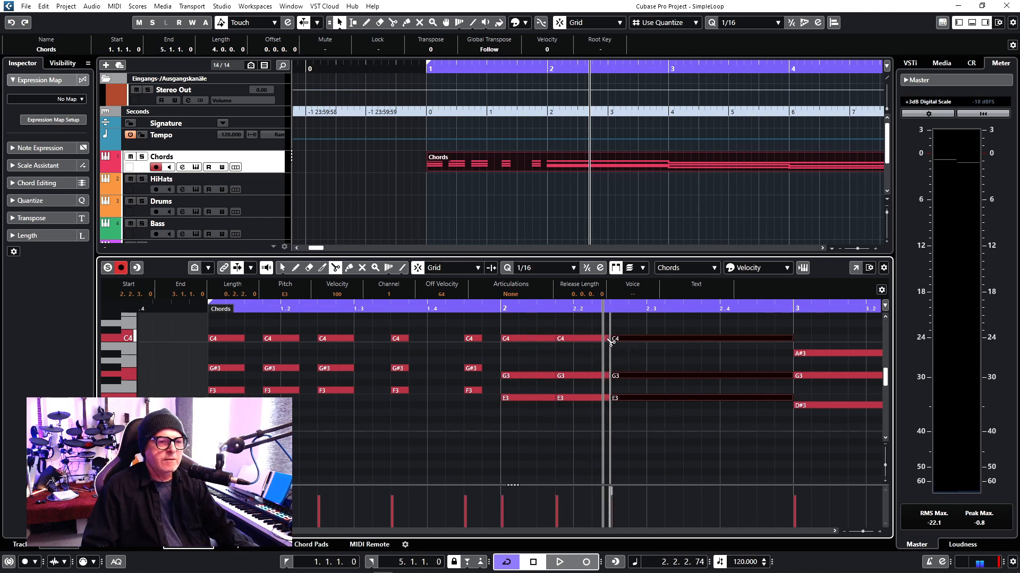
{"action": "left_click", "coordinate": [683, 342]}
{"action": "left_click", "coordinate": [756, 343]}
- Shorten the chord starting at 2.4.3 to one sixteenth and the other four bar 2 chords to two sixteenths each
{"action": "right_click", "coordinate": [729, 361]}
{"action": "left_click", "coordinate": [728, 361]}
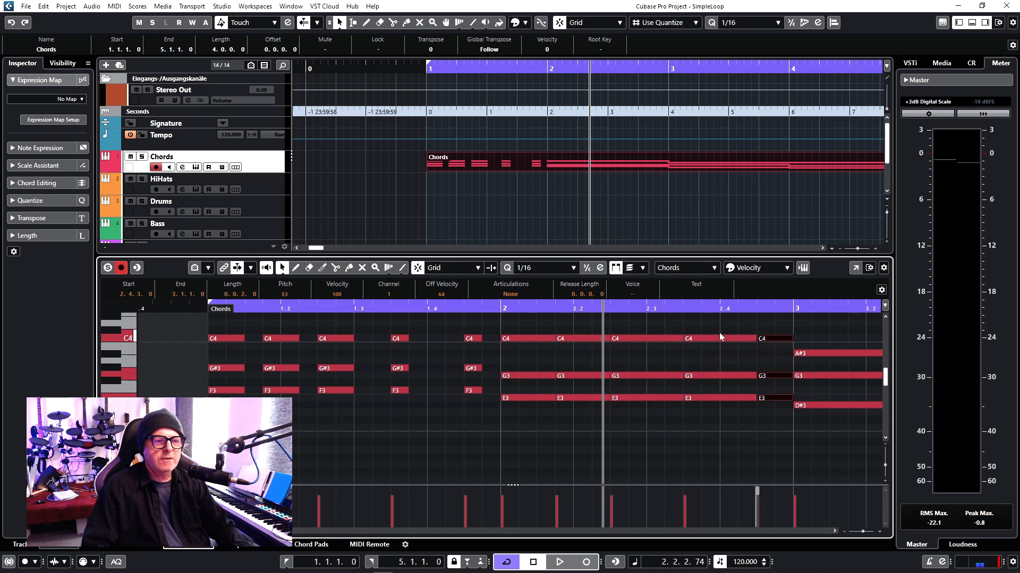
{"action": "left_click_drag", "start_coordinate": [719, 323], "coordinate": [775, 399]}
{"action": "left_click_drag", "start_coordinate": [721, 420], "coordinate": [717, 339]}
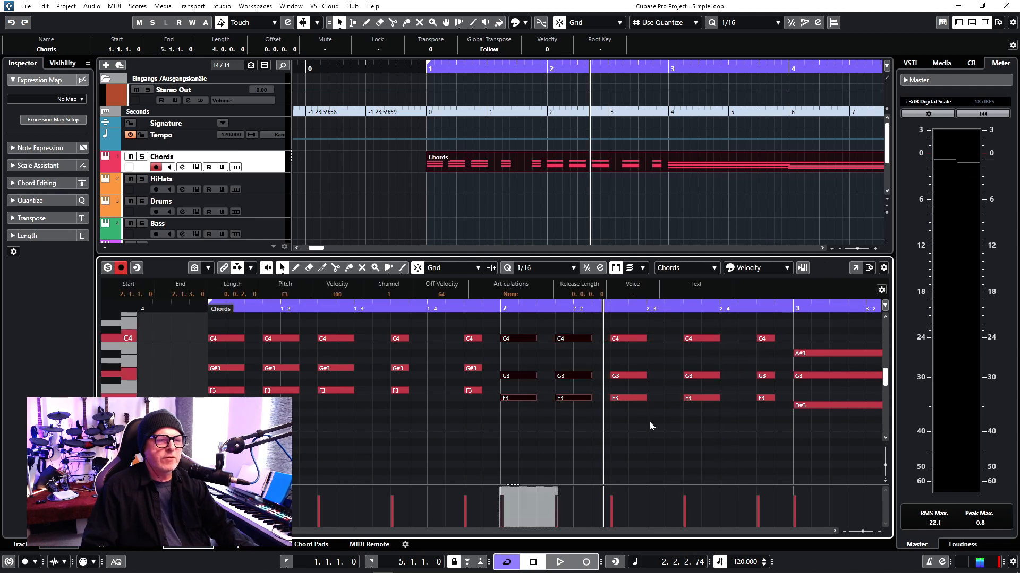
- Split all three notes of the bar 3 chord at positions 3.1.4, 3.2.3, 3.3.3 and 3.4.3
{"action": "scroll", "coordinate": [650, 423], "scroll_direction": "right", "scroll_amount": 1}
{"action": "scroll", "coordinate": [649, 421], "scroll_direction": "right", "scroll_amount": 2}
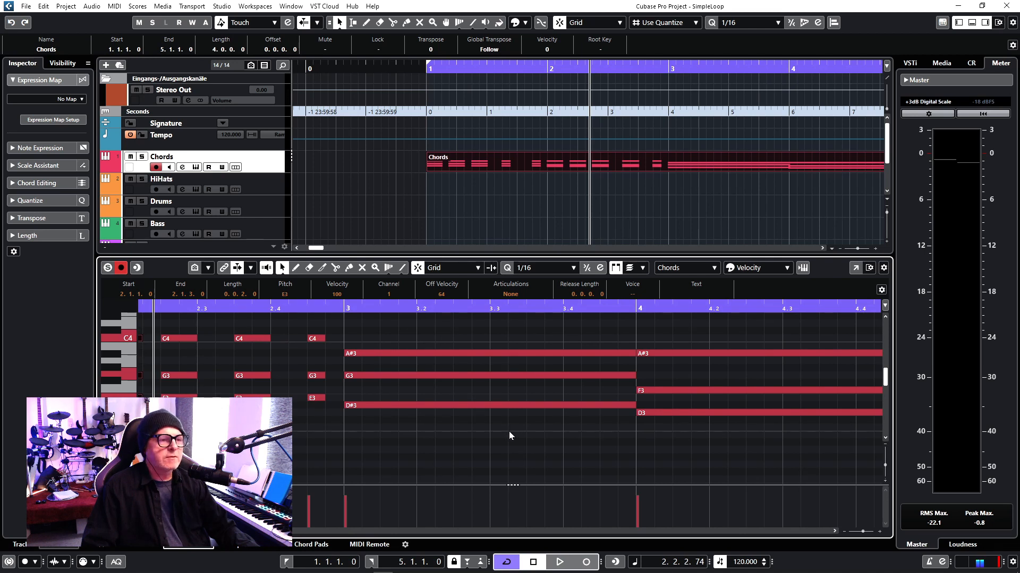
{"action": "left_click_drag", "start_coordinate": [417, 330], "coordinate": [438, 426]}
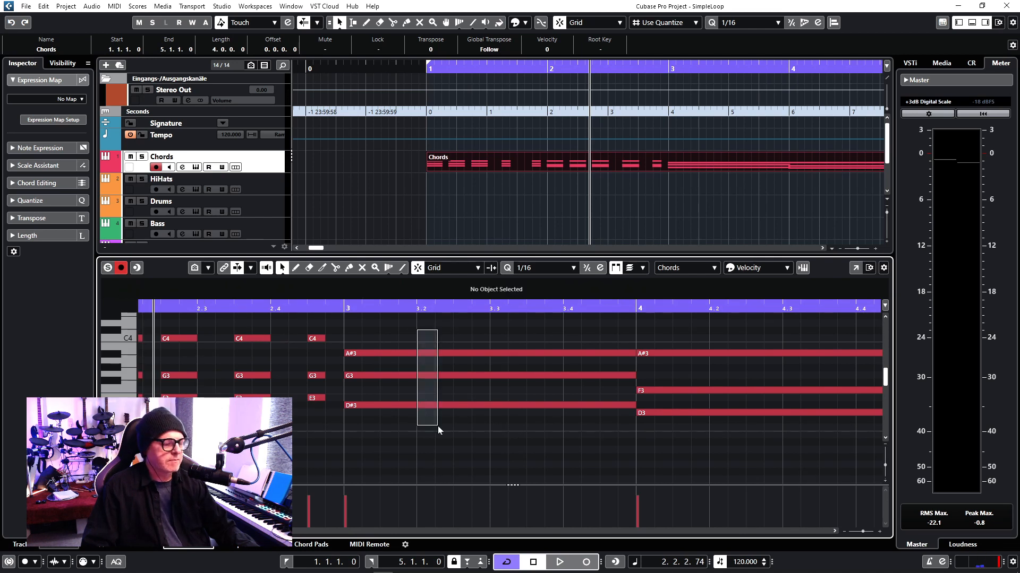
{"action": "left_click", "coordinate": [398, 354], "text": "alt"}
{"action": "left_click", "coordinate": [453, 353], "text": "alt"}
{"action": "left_click", "coordinate": [527, 353], "text": "alt"}
{"action": "left_click", "coordinate": [600, 353], "text": "alt"}
- Shorten the chord starting at 3.4.3 to one sixteenth and the other four bar 3 chords to two sixteenths each
{"action": "left_click_drag", "start_coordinate": [636, 354], "coordinate": [563, 353]}
{"action": "left_click_drag", "start_coordinate": [504, 339], "coordinate": [498, 408]}
{"action": "left_click_drag", "start_coordinate": [526, 405], "coordinate": [490, 406]}
{"action": "left_click_drag", "start_coordinate": [424, 338], "coordinate": [385, 417]}
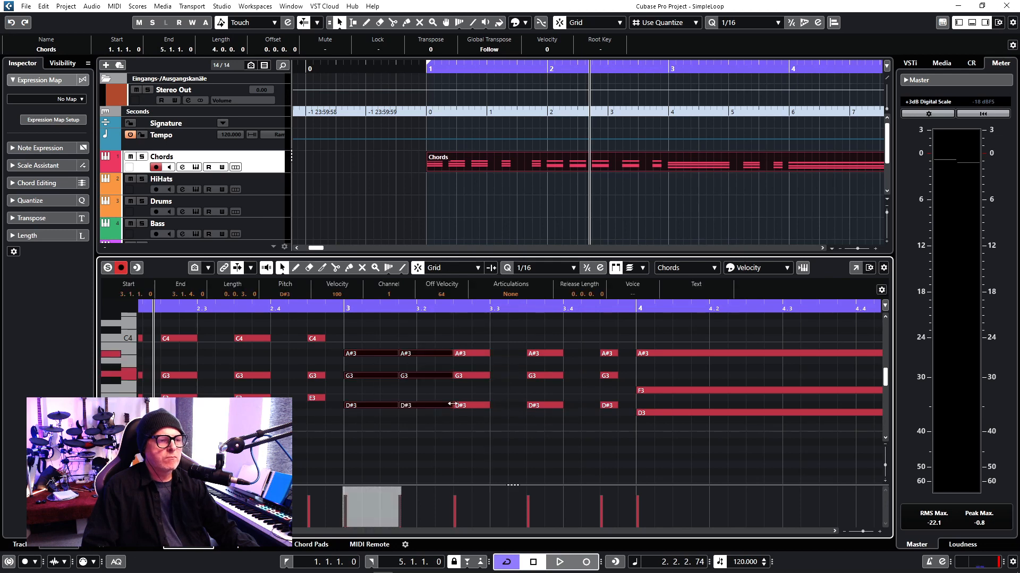
{"action": "left_click_drag", "start_coordinate": [453, 406], "coordinate": [436, 406]}
- Split all three notes of the bar 4 chord at positions 4.1.4, 4.2.3, 4.3.1, 4.3.3 and 4.4.3
{"action": "scroll", "coordinate": [576, 441], "scroll_direction": "right", "scroll_amount": 2}
{"action": "left_click_drag", "start_coordinate": [576, 441], "coordinate": [554, 339]}
{"action": "left_click", "coordinate": [392, 353], "text": "alt"}
{"action": "left_click", "coordinate": [446, 353], "text": "alt"}
{"action": "left_click", "coordinate": [484, 354], "text": "alt"}
{"action": "left_click", "coordinate": [520, 354], "text": "alt"}
{"action": "left_click", "coordinate": [593, 354], "text": "alt"}
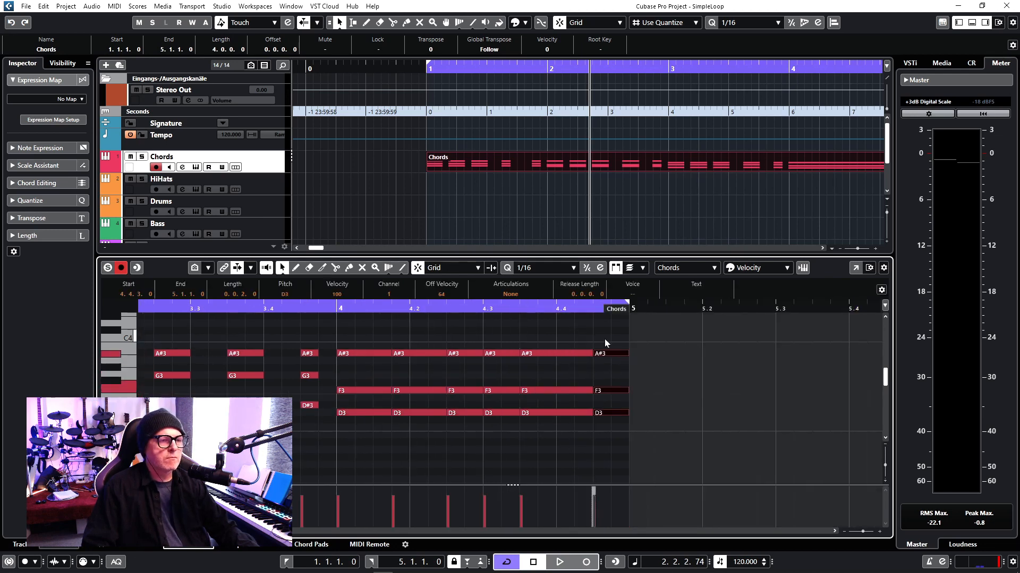
- Shorten the chords starting at 4.3.3 and 4.4.3 to one sixteenth each and the first two bar 4 chords to two sixteenths each
{"action": "left_click_drag", "start_coordinate": [628, 413], "coordinate": [610, 413]}
{"action": "left_click_drag", "start_coordinate": [573, 340], "coordinate": [537, 353]}
{"action": "left_click", "coordinate": [366, 337]}
{"action": "left_click_drag", "start_coordinate": [365, 337], "coordinate": [412, 425]}
{"action": "left_click_drag", "start_coordinate": [447, 413], "coordinate": [428, 413]}
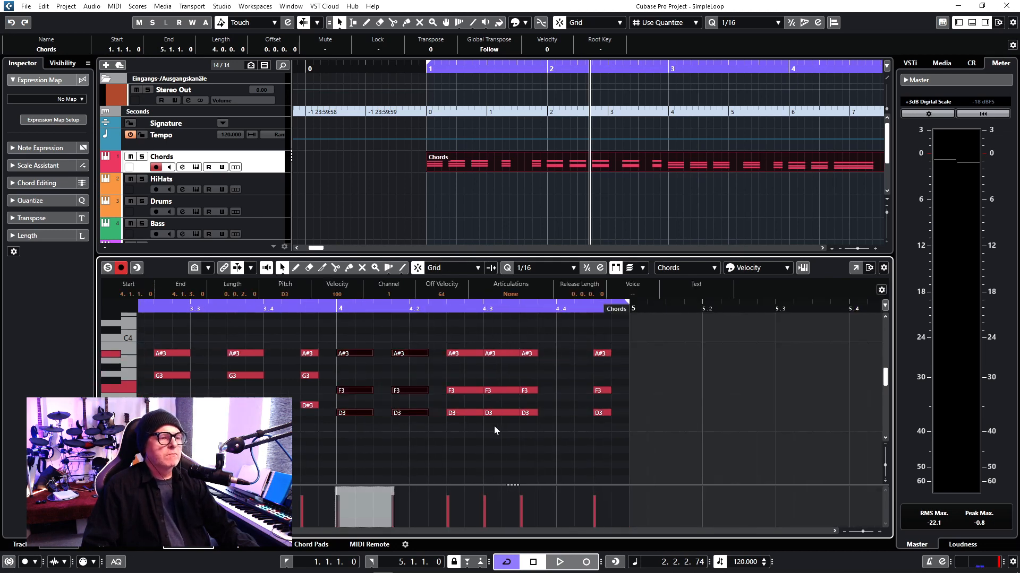
- Delete the extra chord starting at 4.3.1 and shorten the chords starting at 2.3.3 and 3.3.3 to one sixteenth each
{"action": "left_click_drag", "start_coordinate": [494, 429], "coordinate": [502, 342]}
{"action": "scroll", "coordinate": [343, 403], "scroll_direction": "left", "scroll_amount": 9}
{"action": "scroll", "coordinate": [554, 369], "scroll_direction": "right", "scroll_amount": 1}
{"action": "scroll", "coordinate": [555, 425], "scroll_direction": "right", "scroll_amount": 4}
{"action": "mouse_move", "coordinate": [569, 397]}
{"action": "left_mouse_down"}
{"action": "mouse_move", "coordinate": [551, 398]}
{"action": "mouse_move", "coordinate": [539, 343]}
{"action": "left_mouse_up"}
{"action": "scroll", "coordinate": [531, 348], "scroll_direction": "right", "scroll_amount": 4}
{"action": "mouse_move", "coordinate": [562, 353]}
{"action": "left_mouse_down"}
{"action": "mouse_move", "coordinate": [544, 353]}
{"action": "mouse_move", "coordinate": [493, 424]}
{"action": "left_mouse_up"}
{"action": "key", "text": "Delete"}
{"action": "scroll", "coordinate": [376, 376], "scroll_direction": "left", "scroll_amount": 2}
{"action": "scroll", "coordinate": [376, 376], "scroll_direction": "left", "scroll_amount": 6}
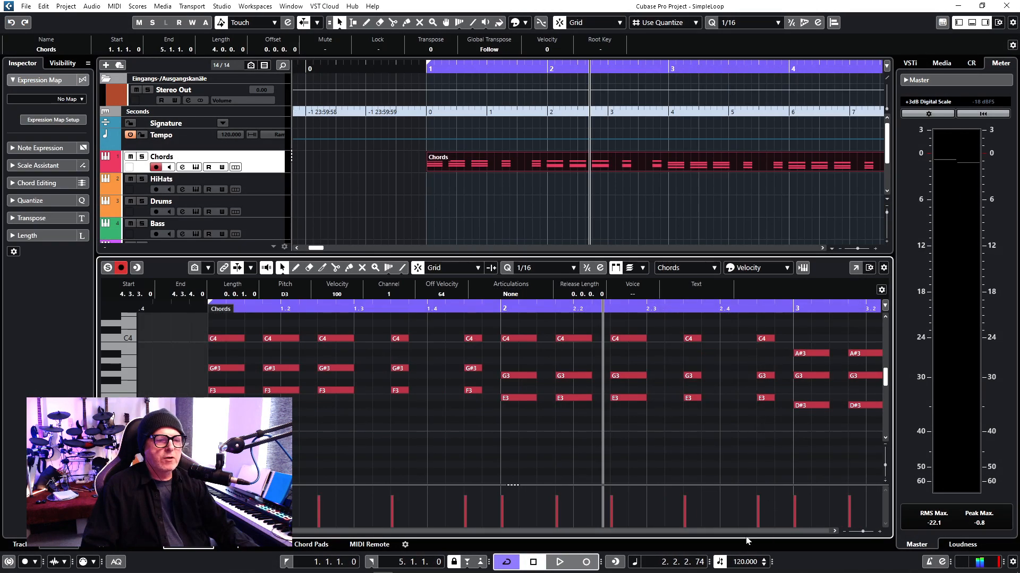
- Set the project tempo to 104 BPM
{"action": "scroll", "coordinate": [745, 563], "scroll_direction": "down", "scroll_amount": 10}
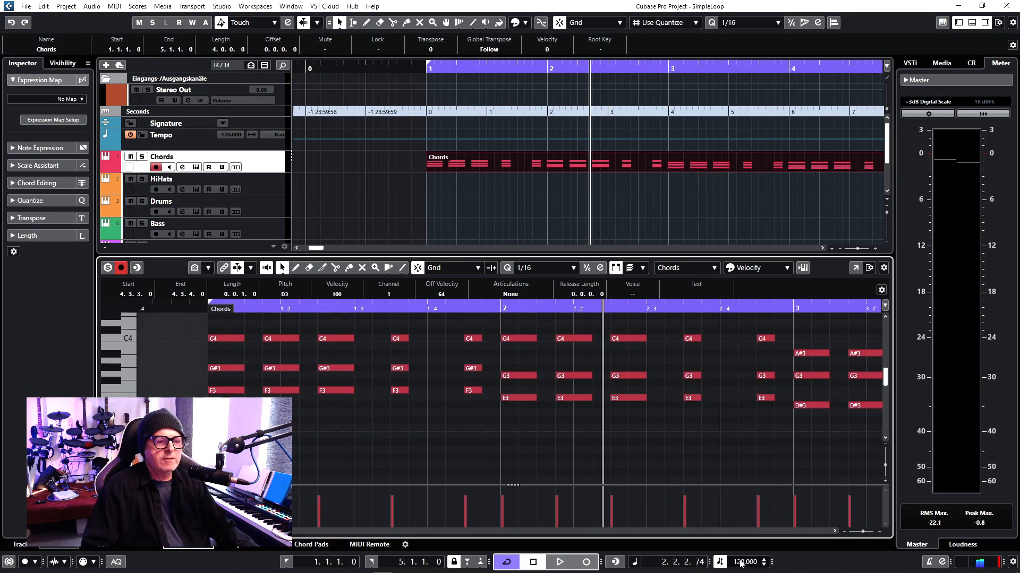
{"action": "scroll", "coordinate": [746, 563], "scroll_direction": "down", "scroll_amount": 8}
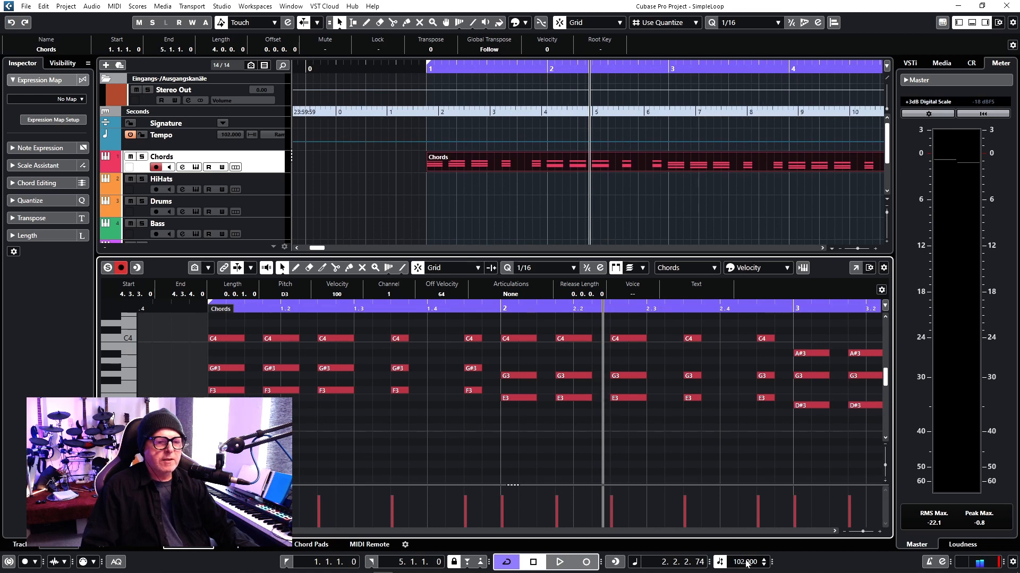
{"action": "scroll", "coordinate": [749, 562], "scroll_direction": "up", "scroll_amount": 2}
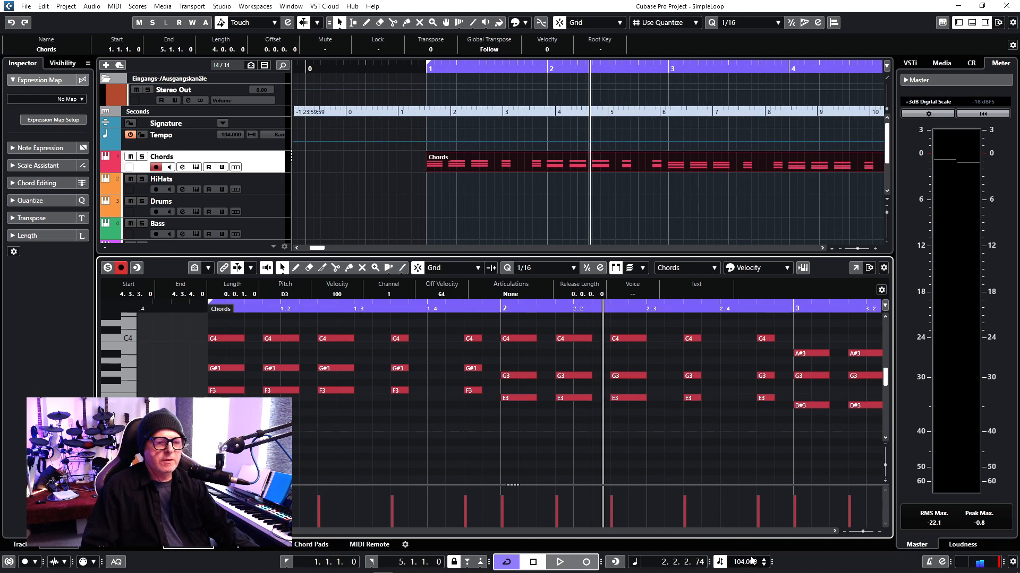
- Play the four-bar chord pattern from just before bar 1 and stop near the end of bar 4
{"action": "left_click", "coordinate": [187, 308]}
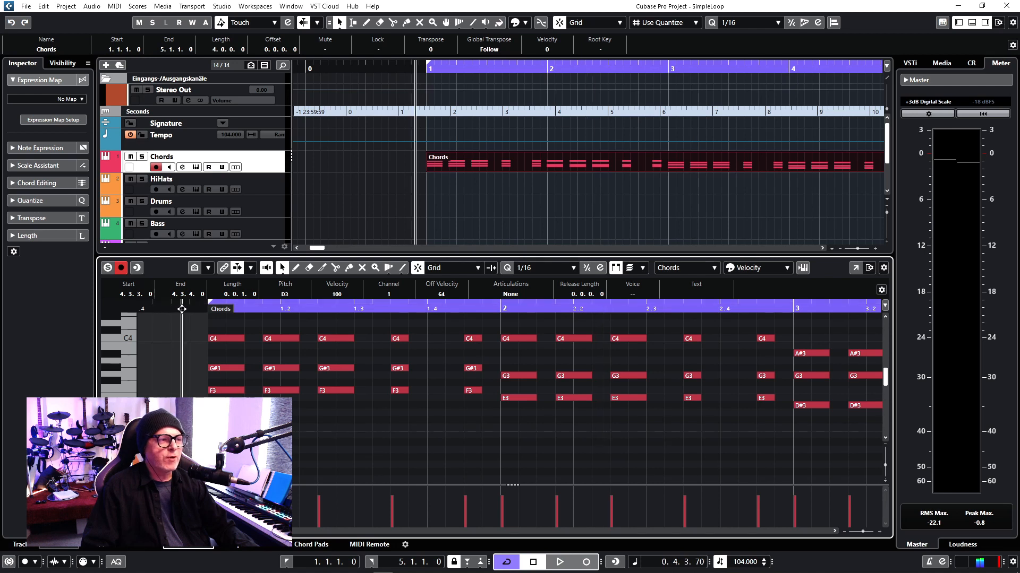
{"action": "key", "text": "space"}
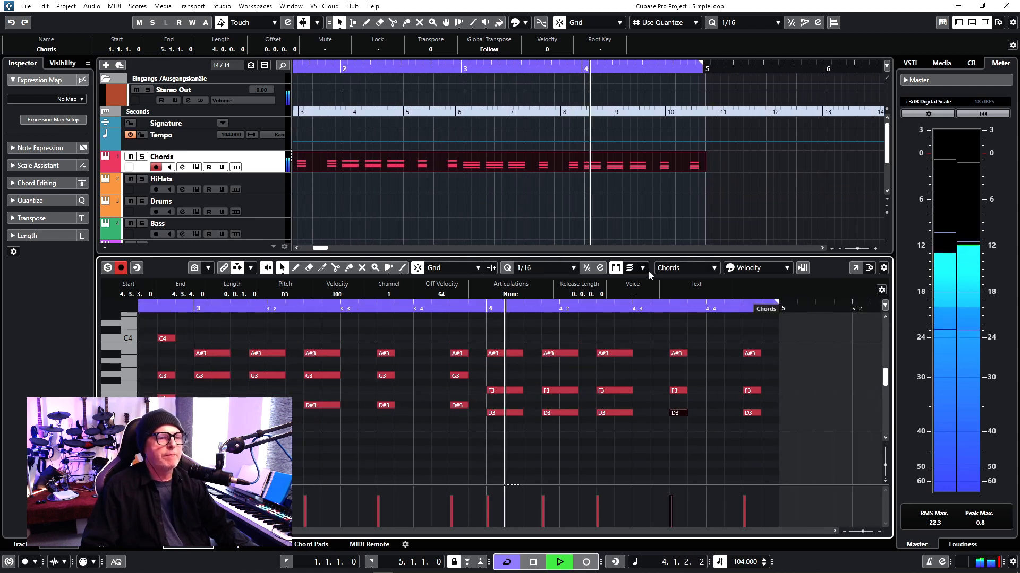
{"action": "key", "text": "space"}
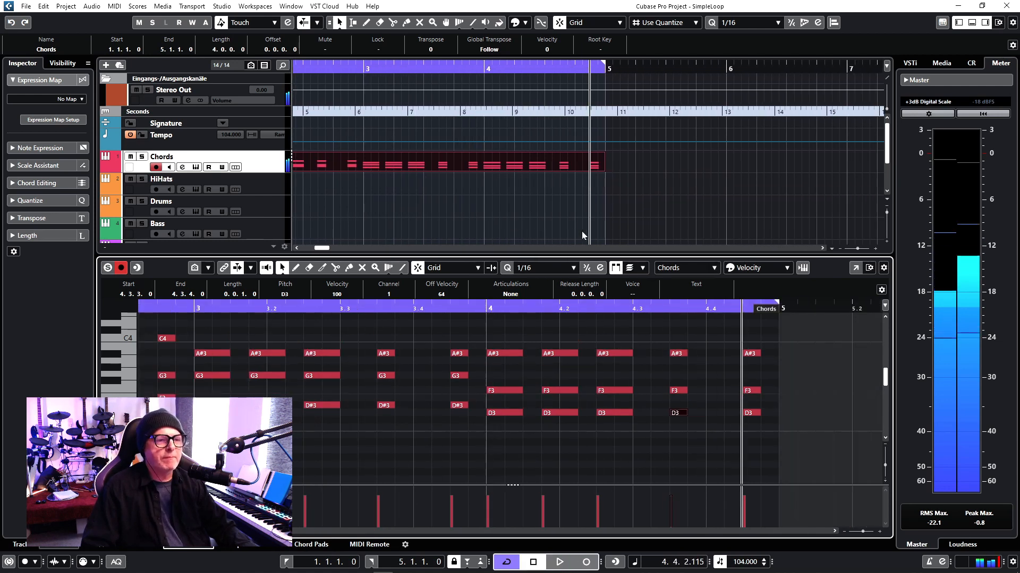
- Close the note editor and select the Drums track, with the whole four-bar loop in view
{"action": "left_click", "coordinate": [972, 22]}
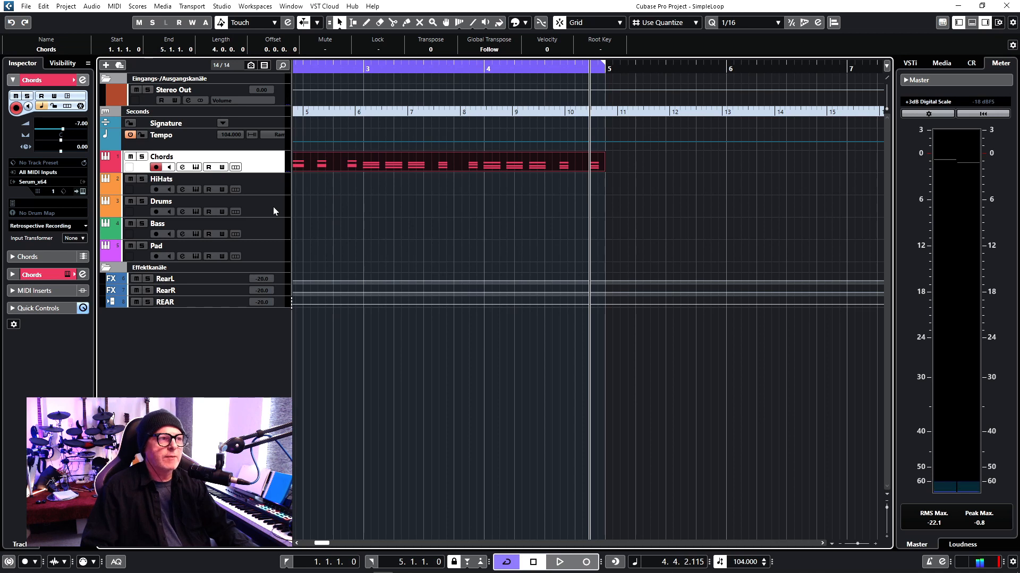
{"action": "left_click", "coordinate": [273, 211]}
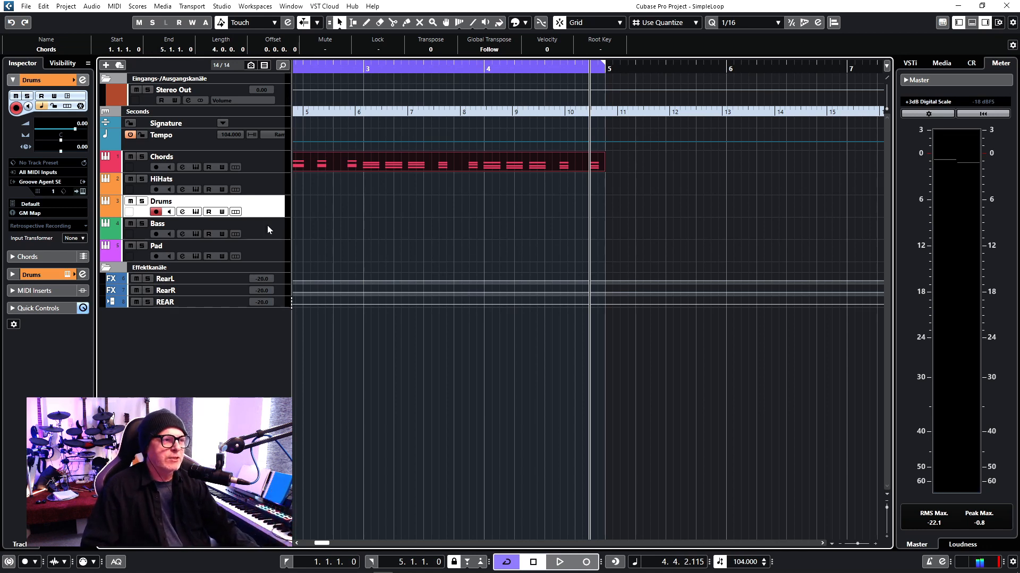
{"action": "left_click_drag", "start_coordinate": [319, 543], "coordinate": [316, 544]}
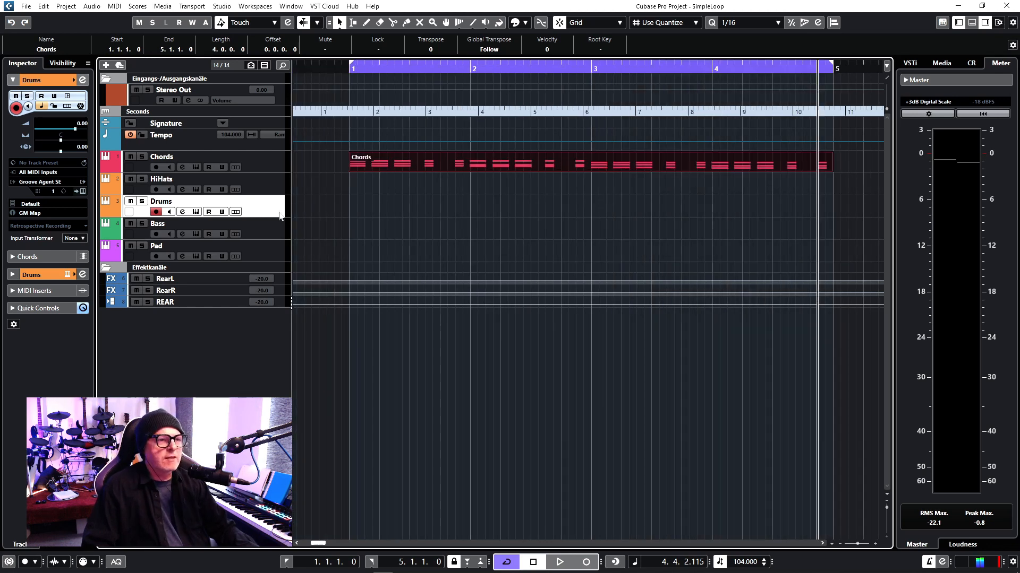
- Play the chord loop from bar 1 several times to rehearse a drum pattern on the Drums track
{"action": "key", "text": "Home"}
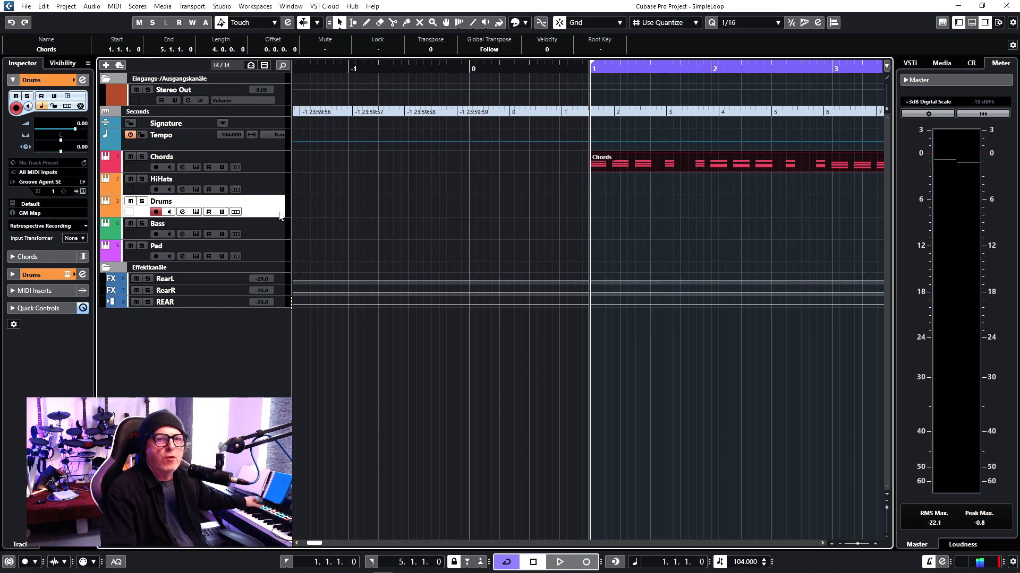
{"action": "key", "text": "space"}
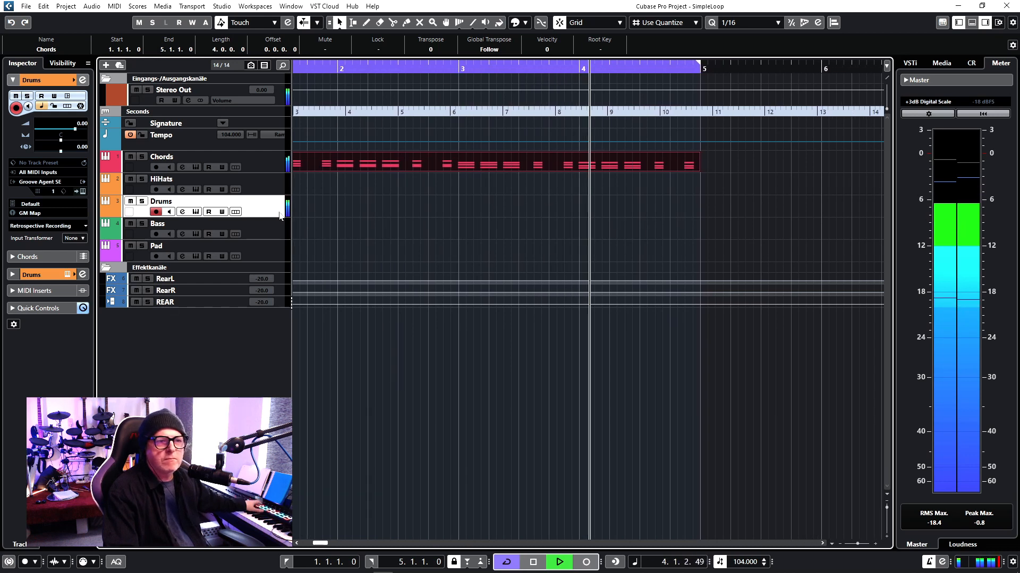
{"action": "key", "text": "space"}
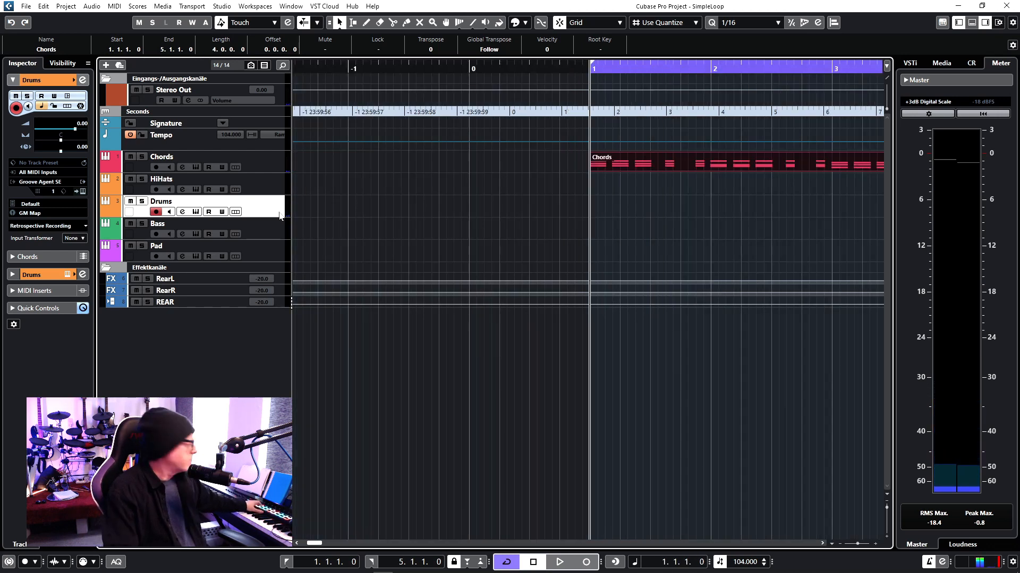
{"action": "key", "text": "space"}
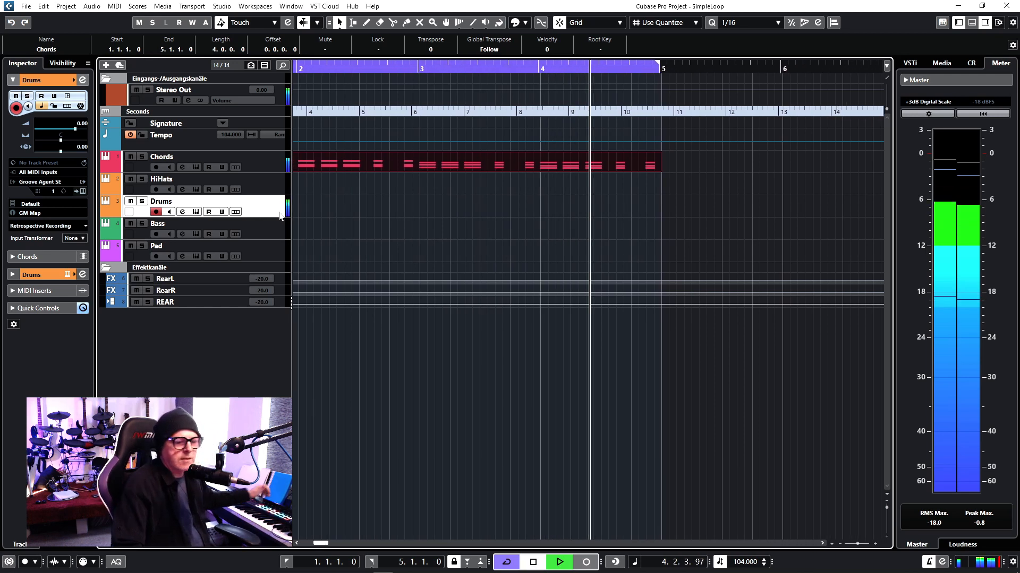
{"action": "key", "text": "space"}
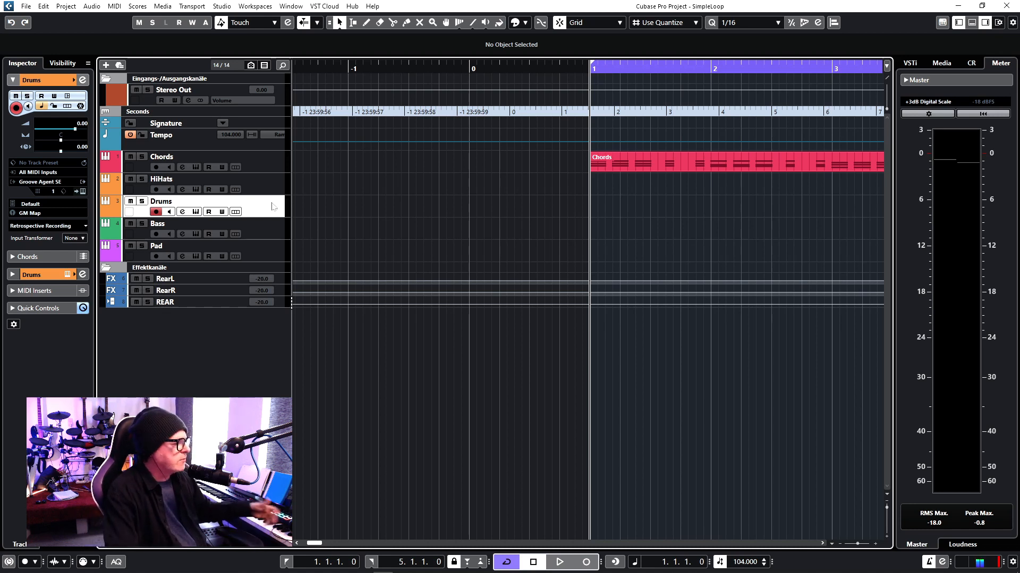
{"action": "key", "text": "space"}
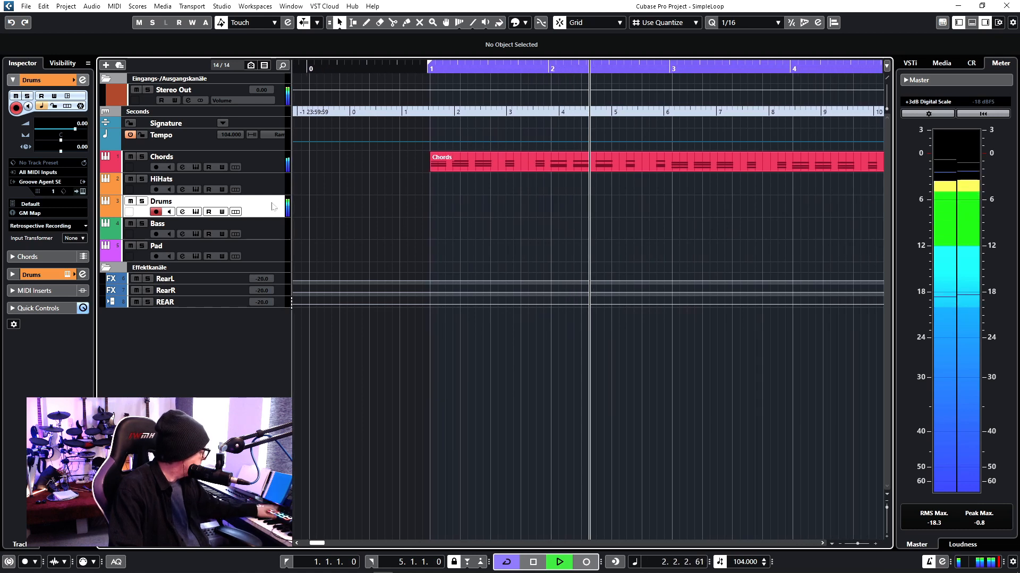
{"action": "key", "text": "space"}
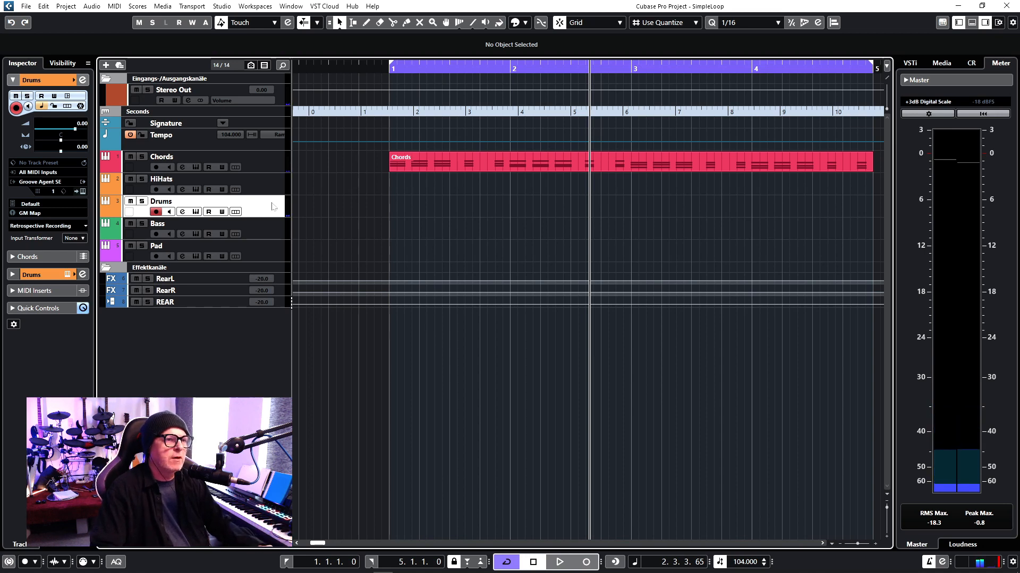
{"action": "key", "text": "space"}
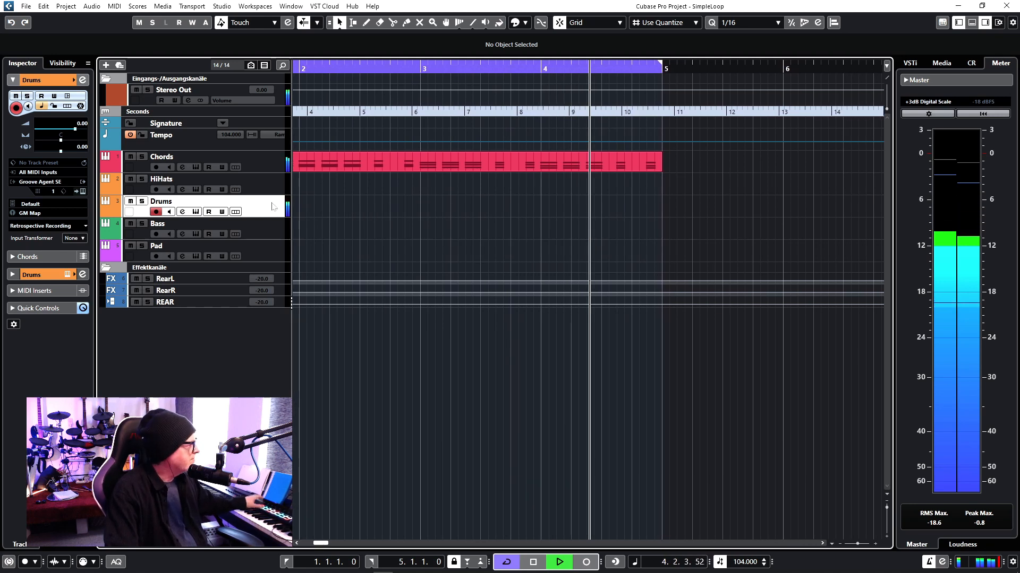
{"action": "key", "text": "space"}
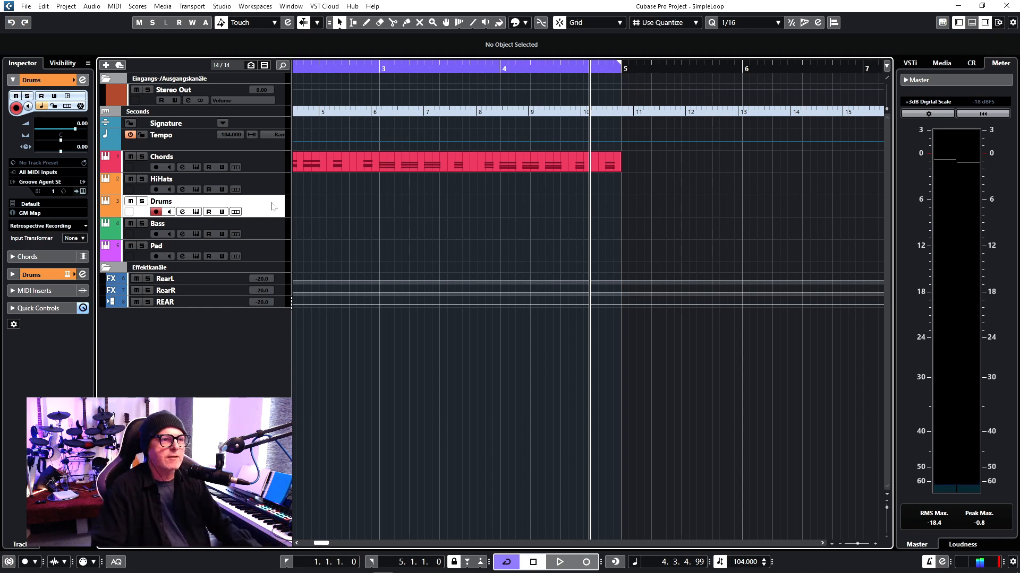
- Record a four-bar drum take on the Drums track, starting from bar 1
{"action": "key", "text": "Home"}
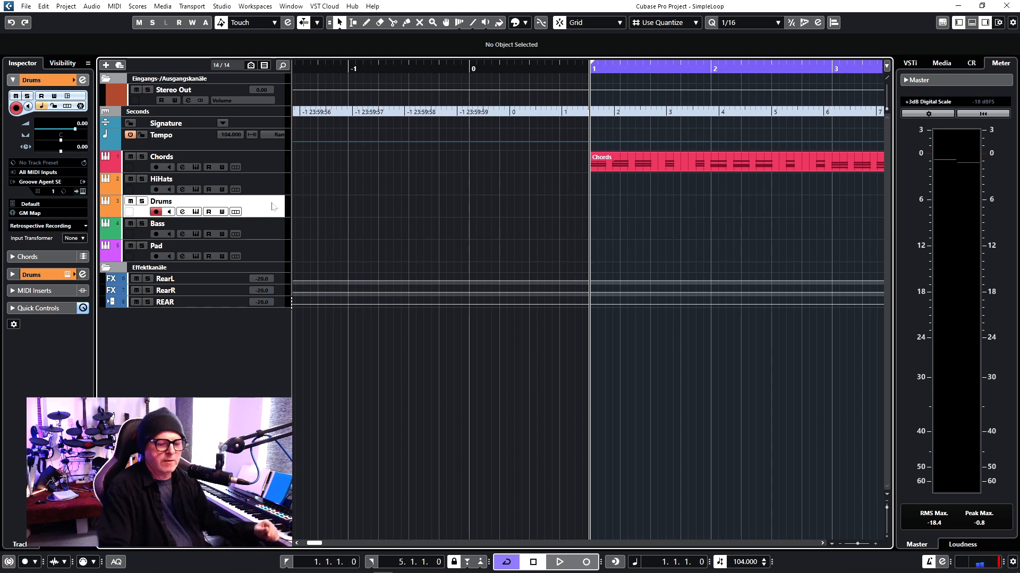
{"action": "key", "text": "KP_Multiply"}
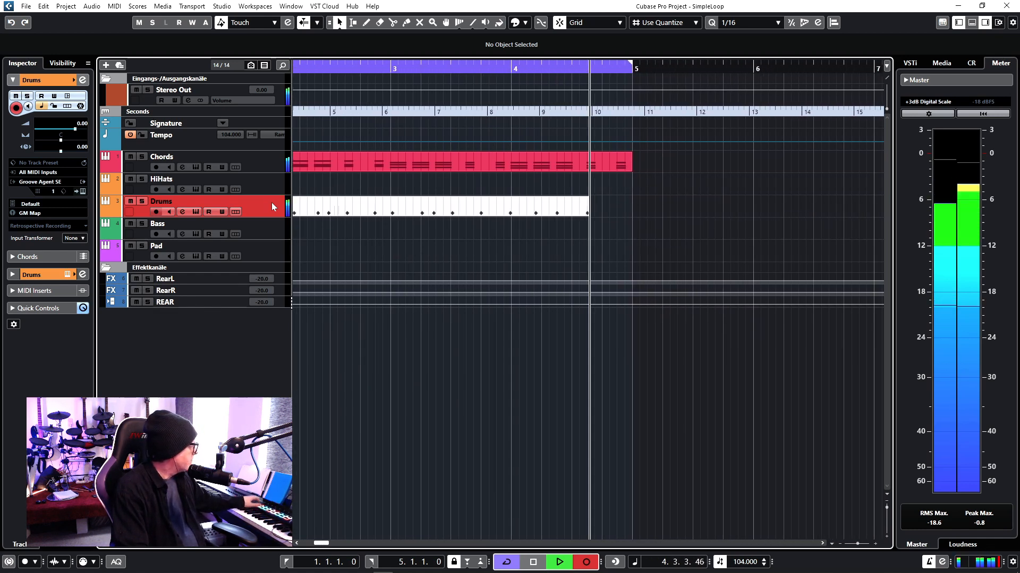
{"action": "key", "text": "space"}
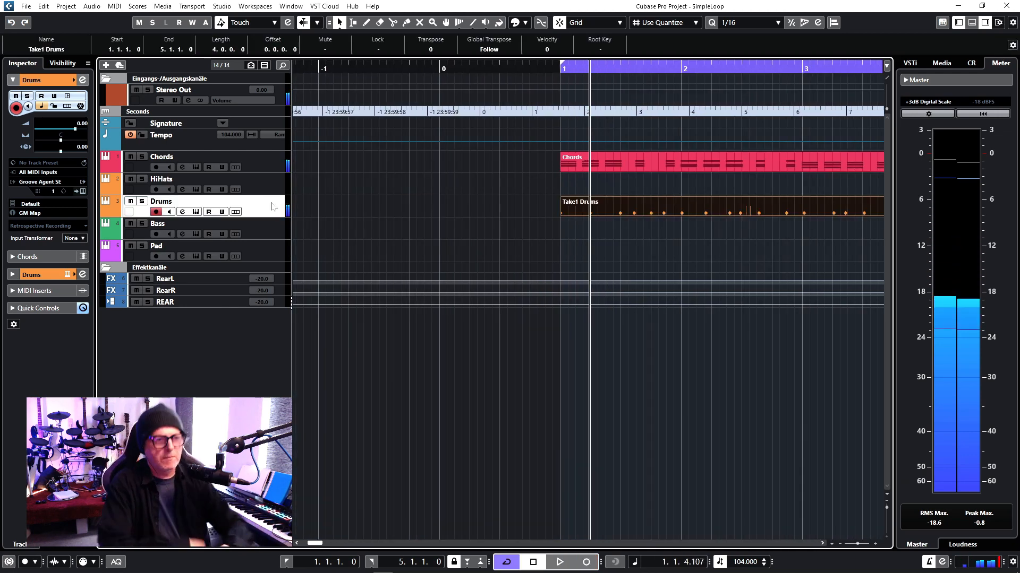
- Open the recorded drum take for editing and quantize its Bass Drum notes to 1/16
{"action": "double_click", "coordinate": [622, 205]}
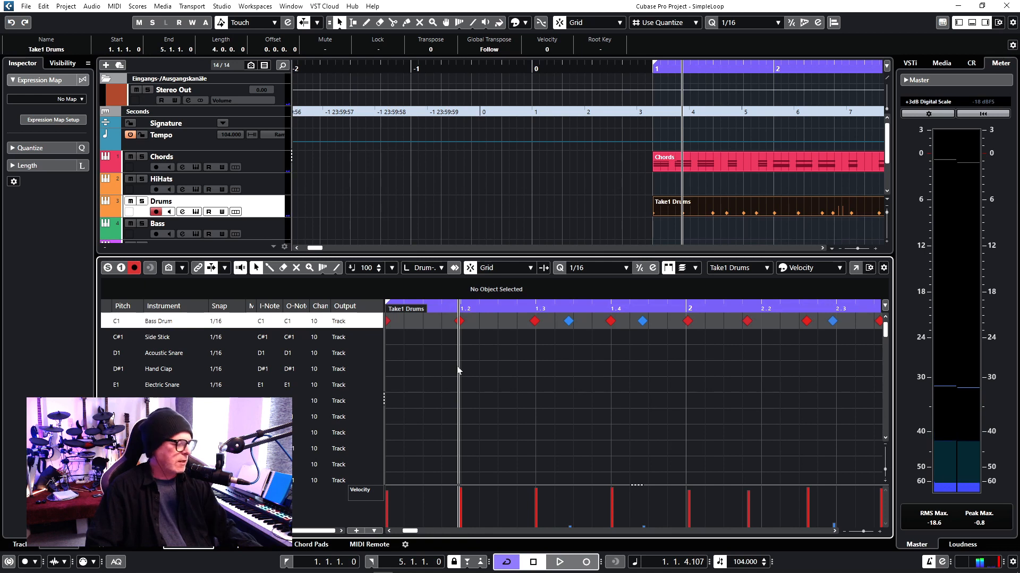
{"action": "key", "text": "q"}
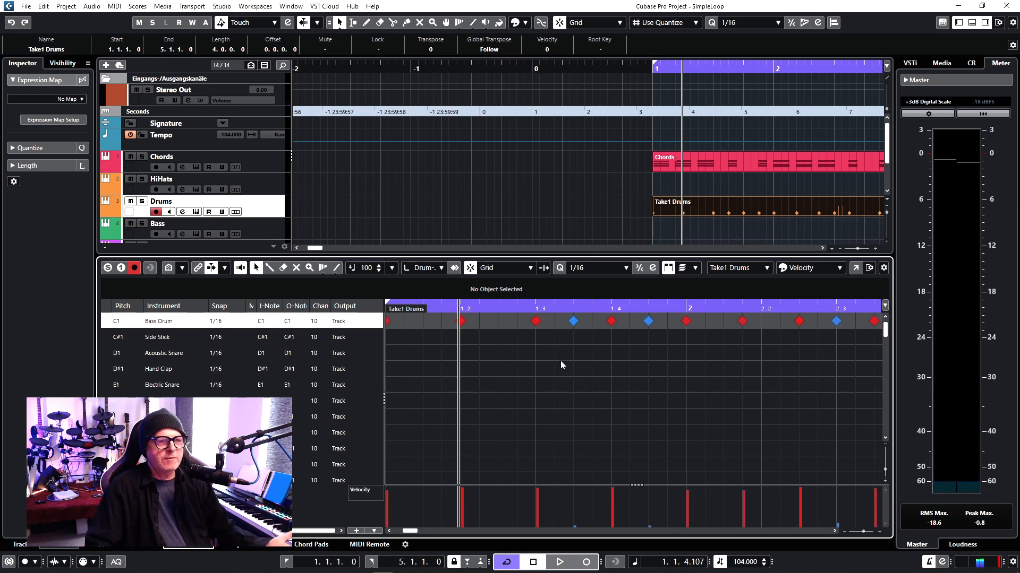
- Delete the stray low-velocity Bass Drum notes between the beats of the recorded take with the Drumstick tool
{"action": "right_click", "coordinate": [585, 346]}
{"action": "left_click", "coordinate": [599, 349]}
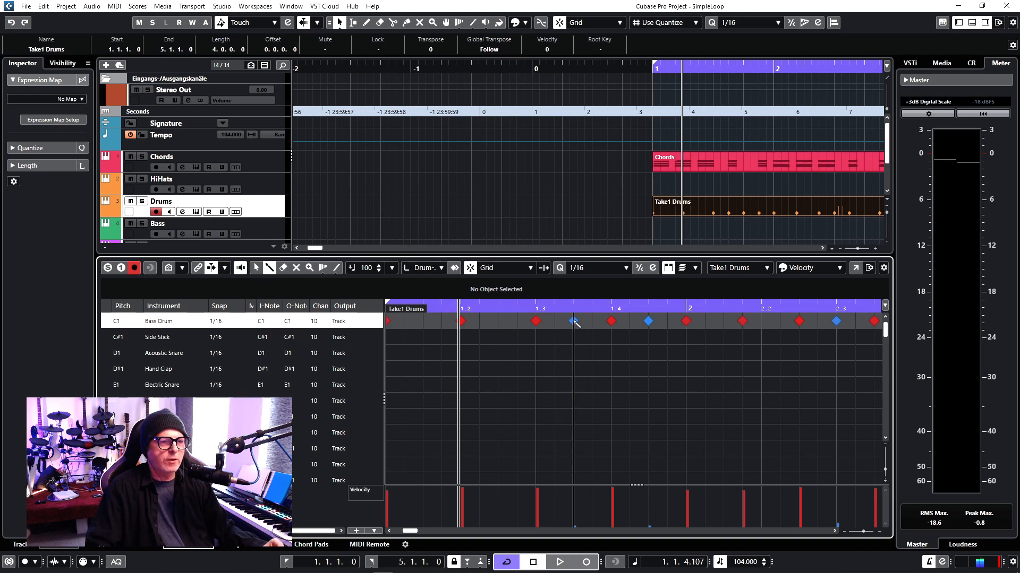
{"action": "left_click", "coordinate": [649, 320]}
{"action": "scroll", "coordinate": [711, 369], "scroll_direction": "right", "scroll_amount": 3}
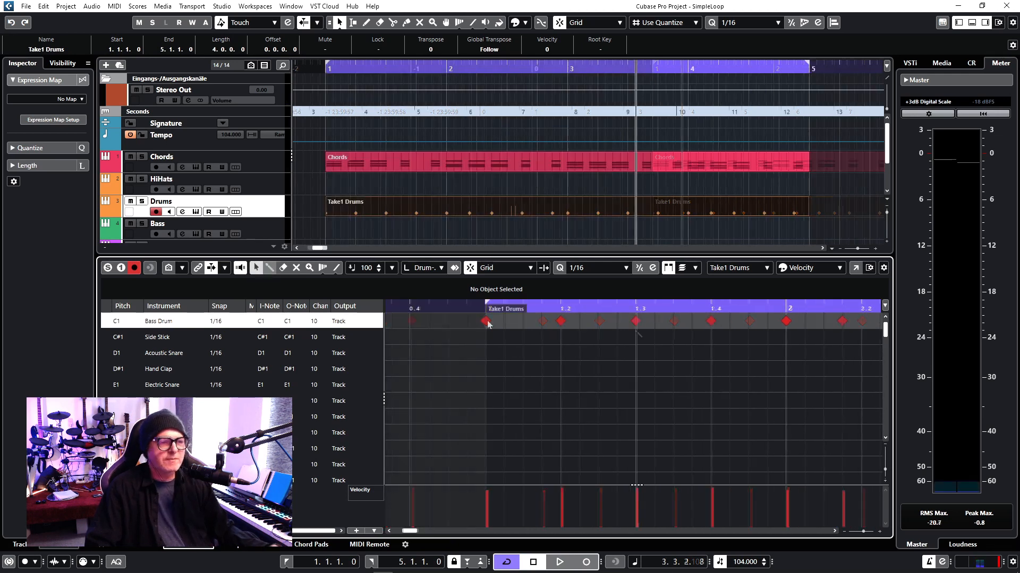
- Select all Bass Drum notes in the take and set their velocity to 100
{"action": "double_click", "coordinate": [487, 322], "text": "shift"}
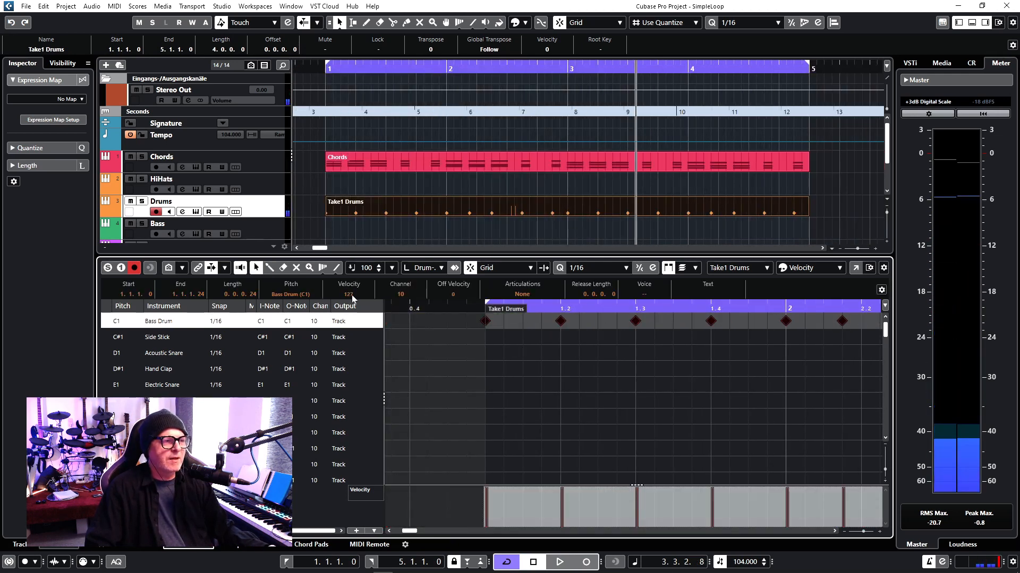
{"action": "scroll", "coordinate": [350, 298], "scroll_direction": "up", "scroll_amount": 10}
{"action": "scroll", "coordinate": [350, 298], "scroll_direction": "down", "scroll_amount": 20}
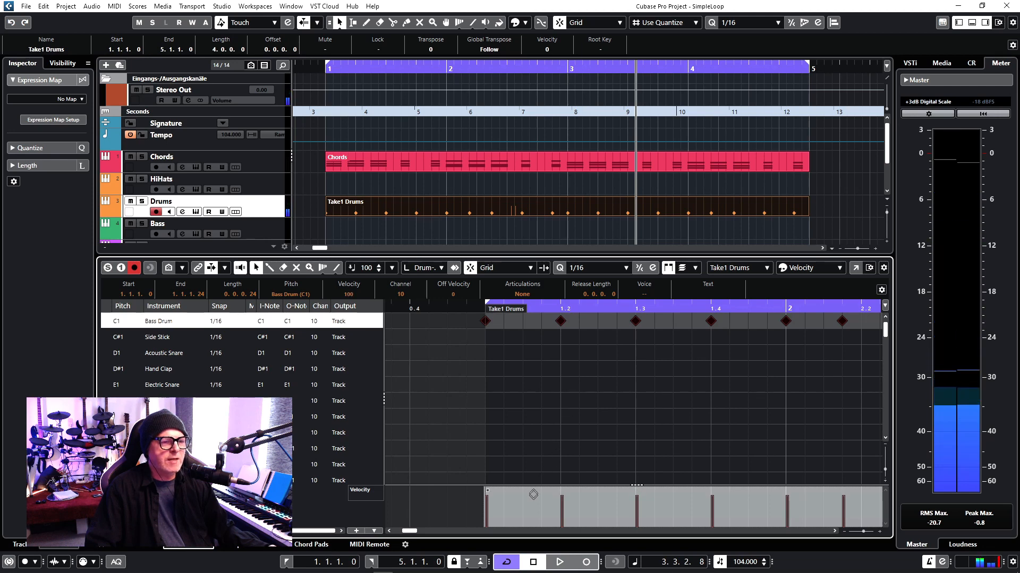
{"action": "left_click", "coordinate": [498, 342]}
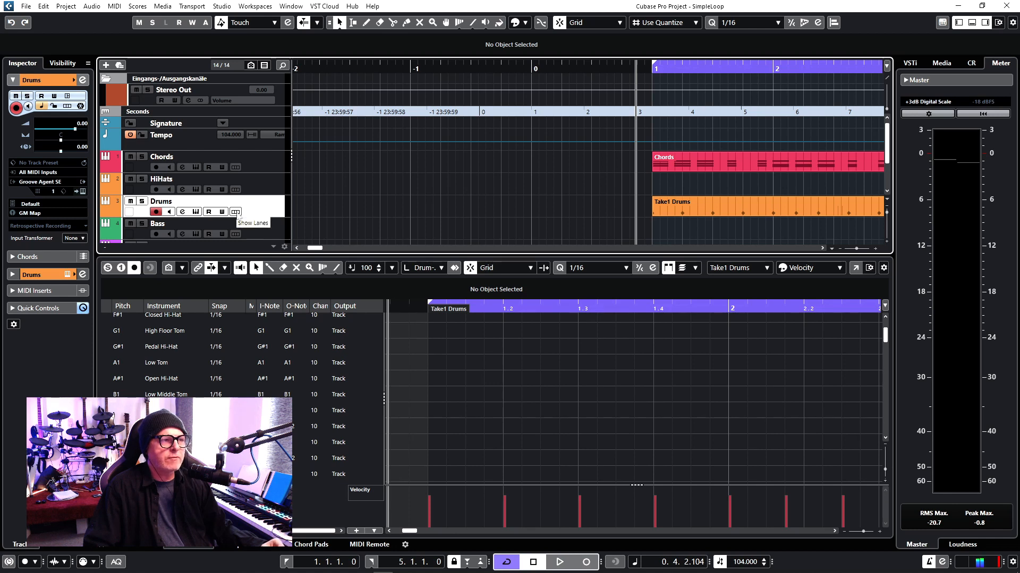
- Show the lanes of the Drums track, with Lanes 1 to 4 and the Bass Drum notes in view
{"action": "left_click", "coordinate": [235, 212]}
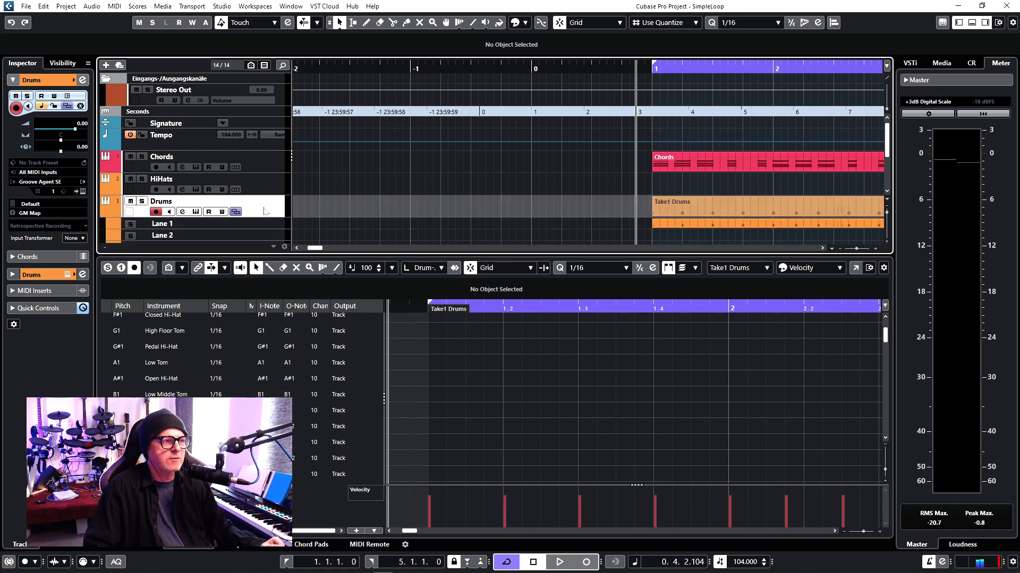
{"action": "left_click_drag", "start_coordinate": [886, 139], "coordinate": [889, 145]}
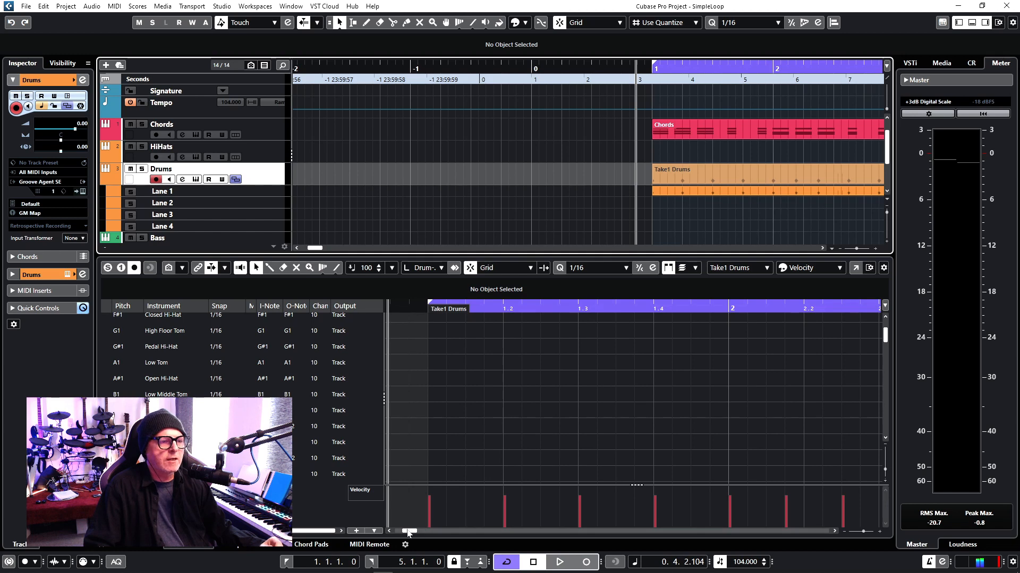
{"action": "left_click_drag", "start_coordinate": [408, 531], "coordinate": [408, 531]}
{"action": "scroll", "coordinate": [473, 359], "scroll_direction": "up", "scroll_amount": 3}
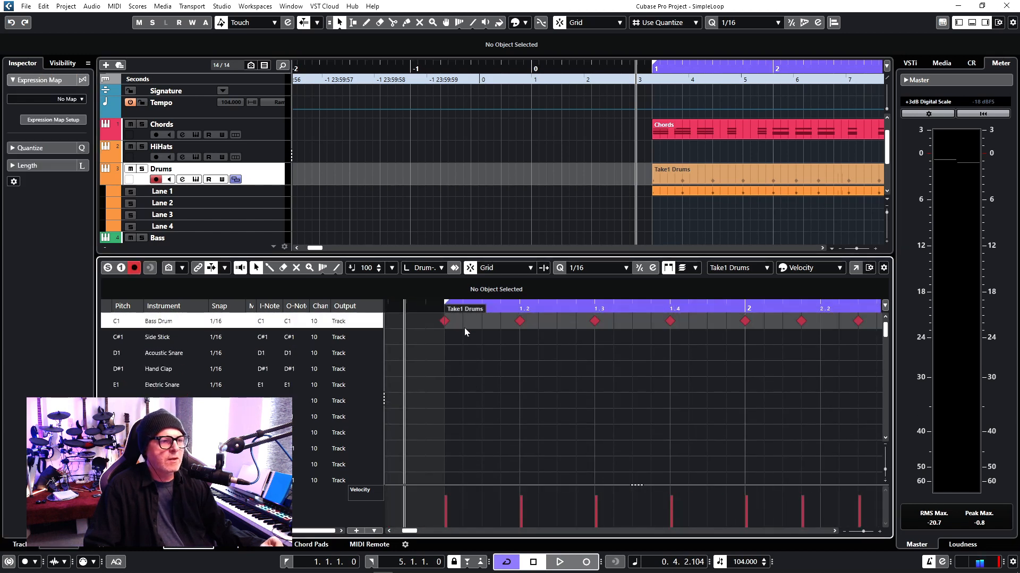
- Examine the drum map and VST instrument choices assigned to the Drums track
{"action": "left_click", "coordinate": [270, 173]}
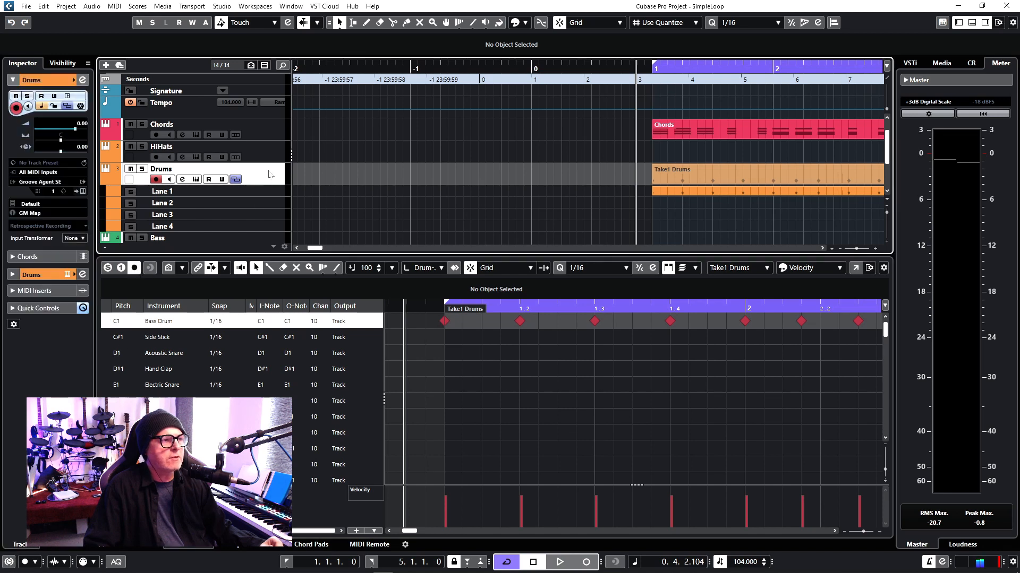
{"action": "left_click", "coordinate": [24, 214]}
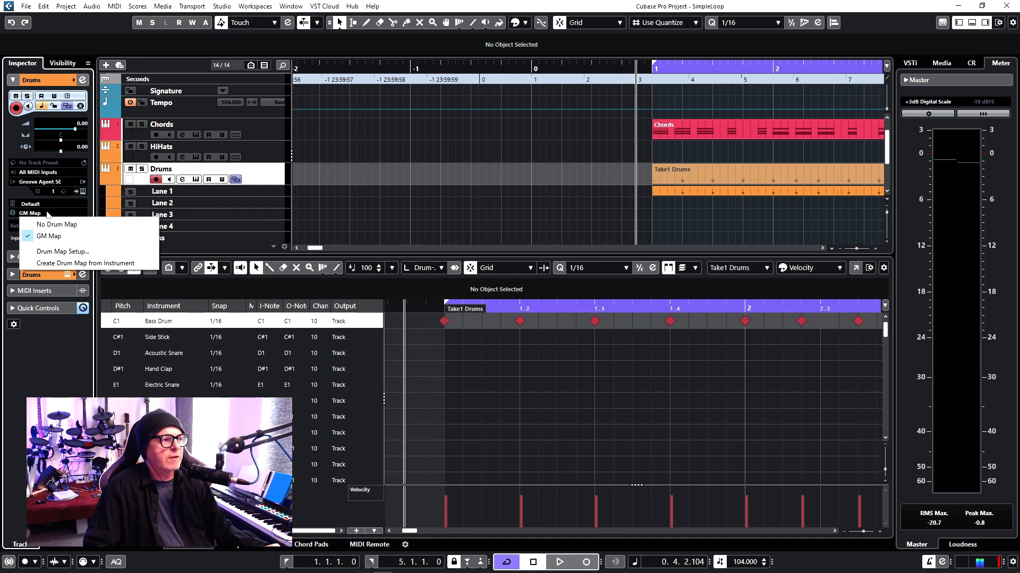
{"action": "left_click", "coordinate": [47, 213]}
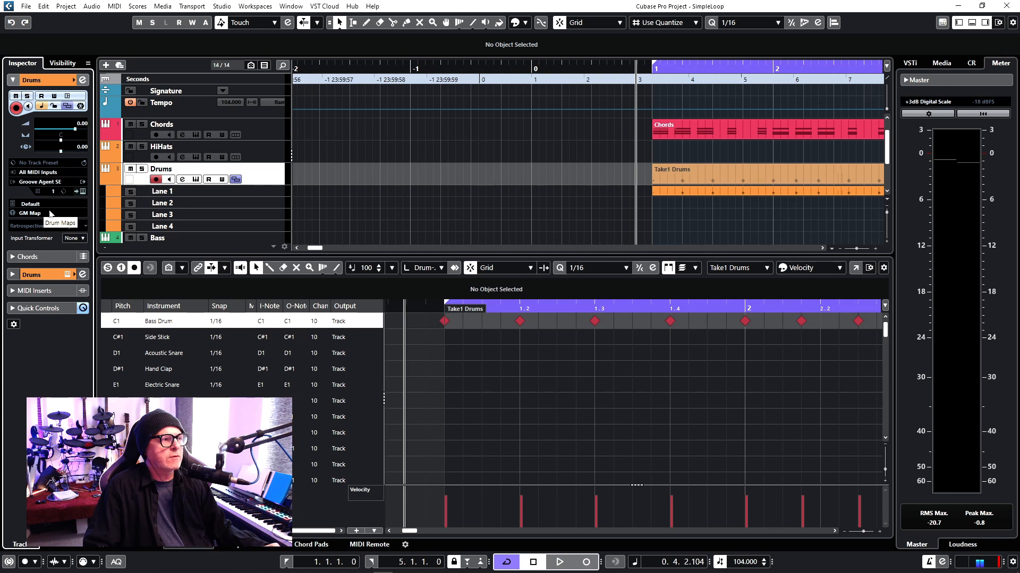
{"action": "left_click", "coordinate": [41, 183]}
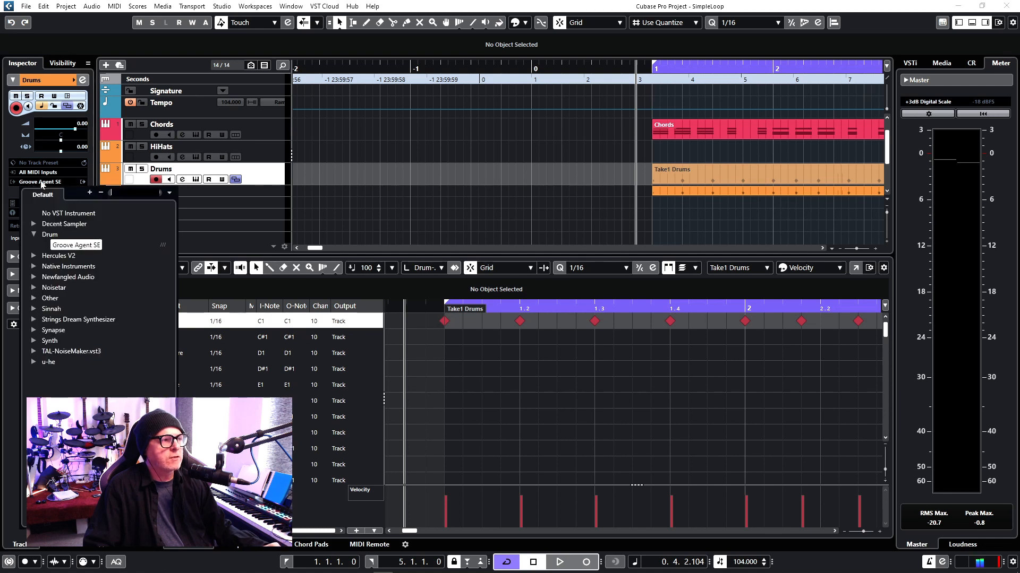
{"action": "left_click", "coordinate": [42, 184]}
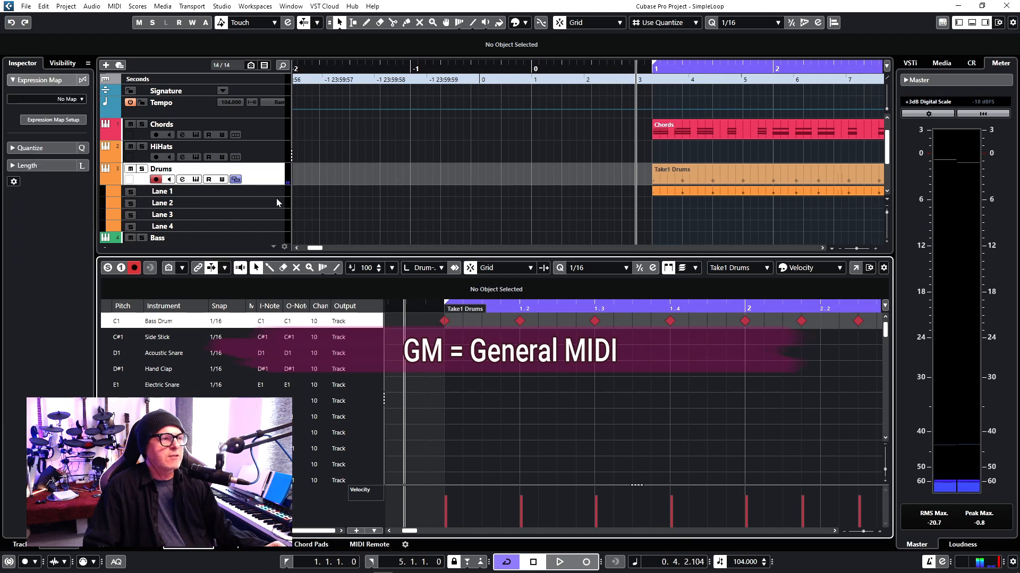
- Create a four-bar part from bar 1 in Lane 2 of the Drums track and open it for editing
{"action": "left_click", "coordinate": [276, 200]}
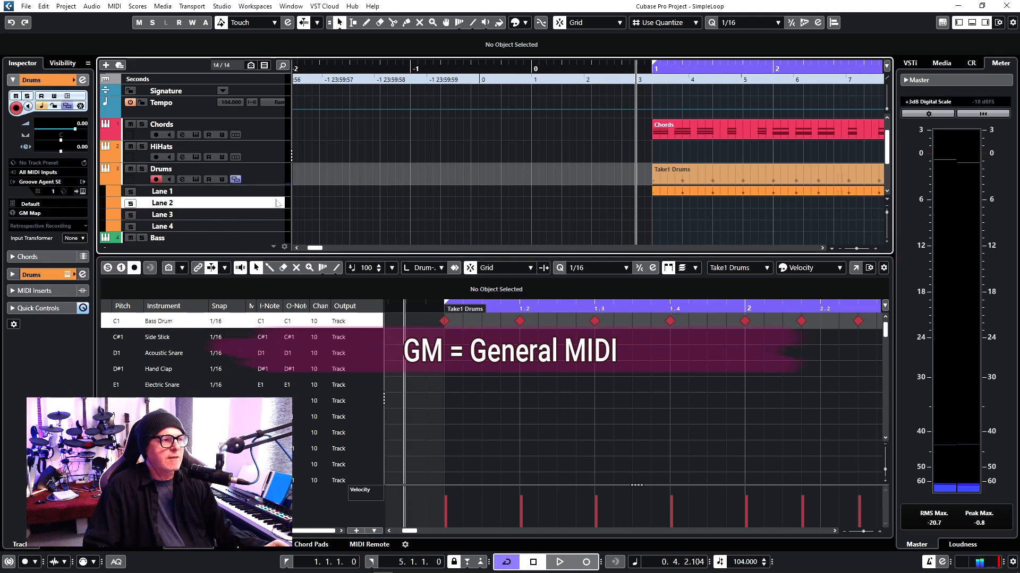
{"action": "double_click", "coordinate": [660, 202]}
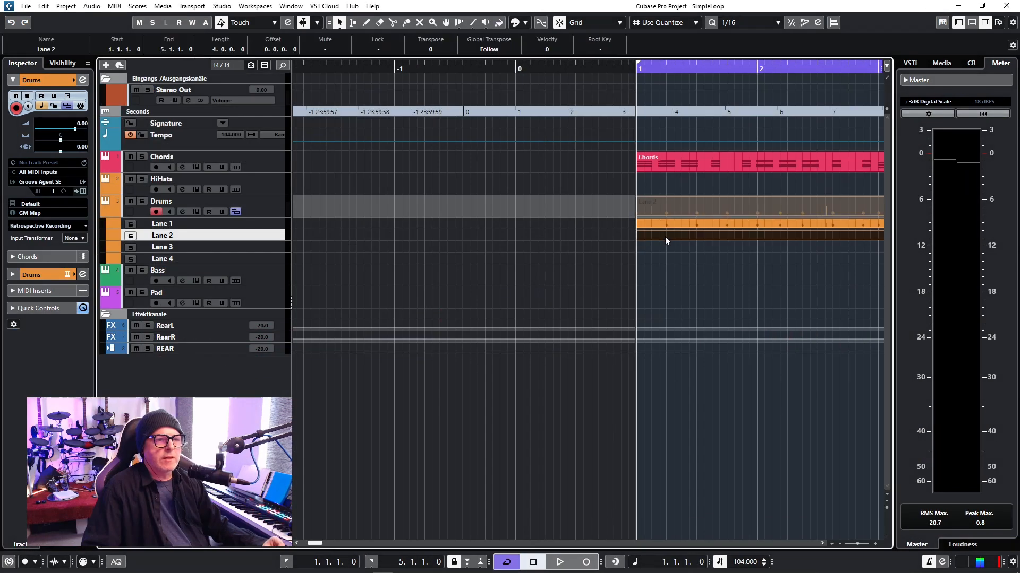
{"action": "double_click", "coordinate": [661, 236]}
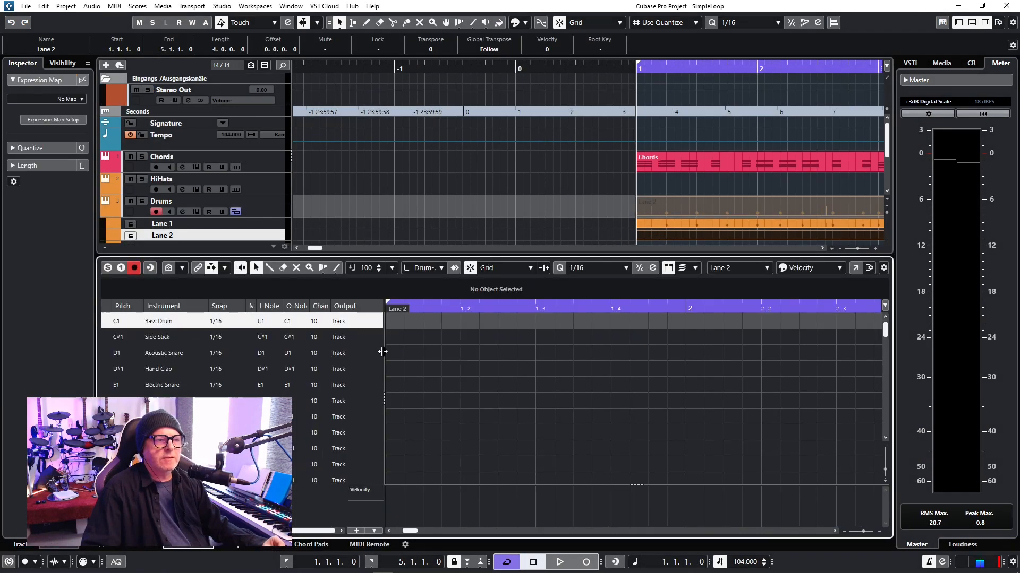
- Add Side Stick notes on beats 2 and 4 of bars 1 to 3 in the Lane 2 part, and play the loop
{"action": "key", "text": "8"}
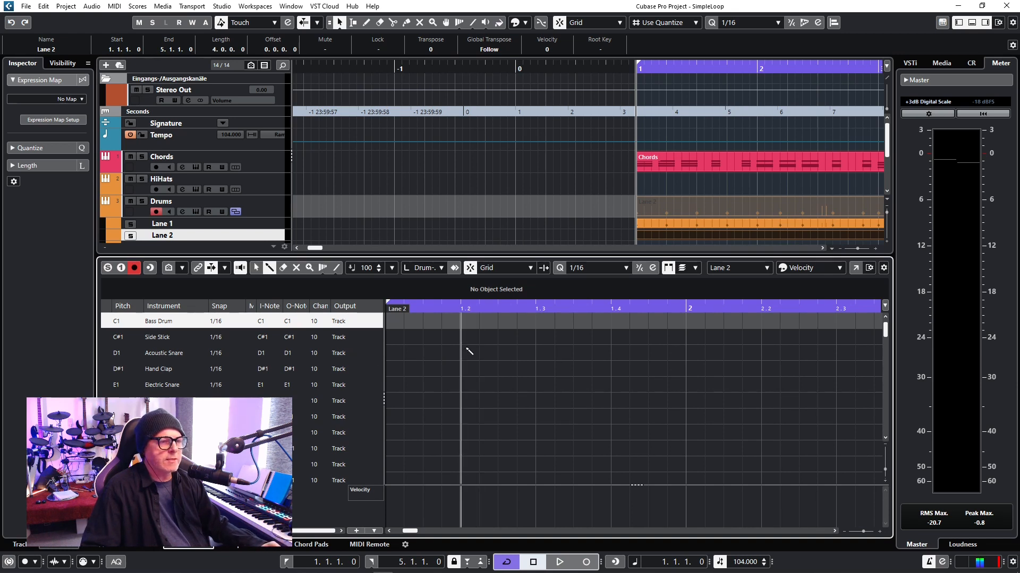
{"action": "left_click", "coordinate": [461, 337]}
{"action": "left_click", "coordinate": [611, 336]}
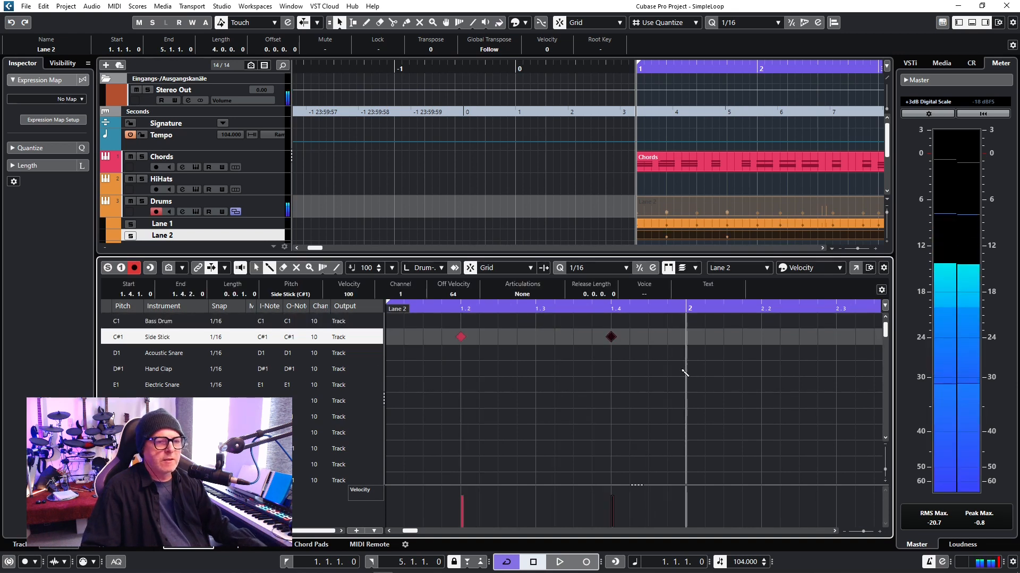
{"action": "scroll", "coordinate": [683, 371], "scroll_direction": "right", "scroll_amount": 4}
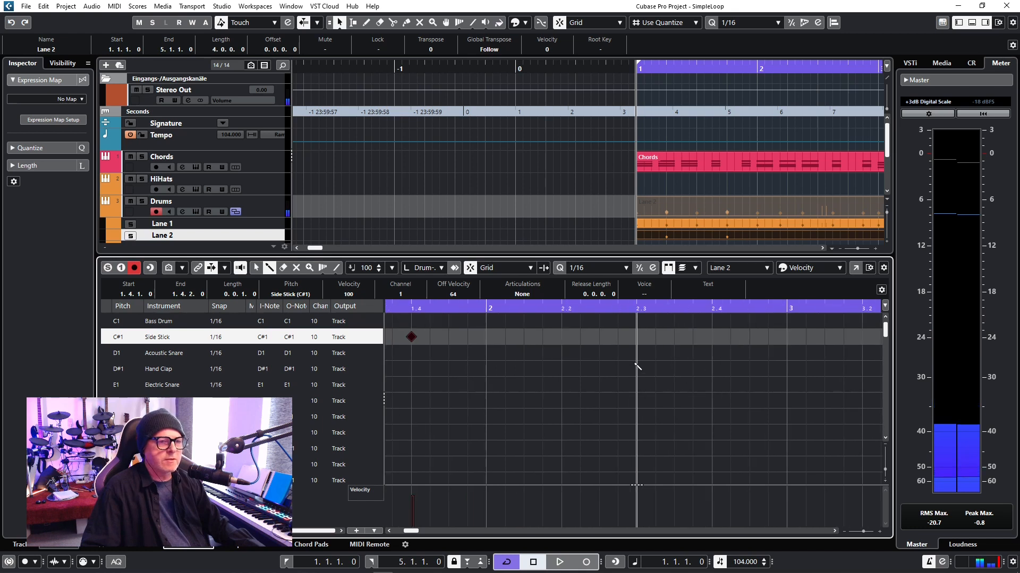
{"action": "left_click", "coordinate": [560, 337]}
{"action": "left_click", "coordinate": [712, 337]}
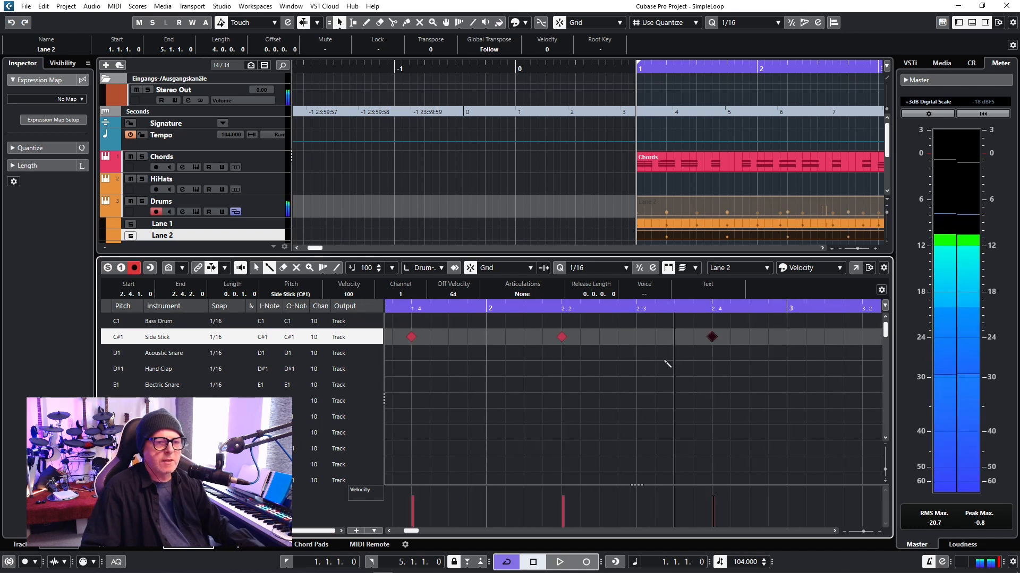
{"action": "scroll", "coordinate": [658, 366], "scroll_direction": "right", "scroll_amount": 3}
{"action": "left_click", "coordinate": [612, 337]}
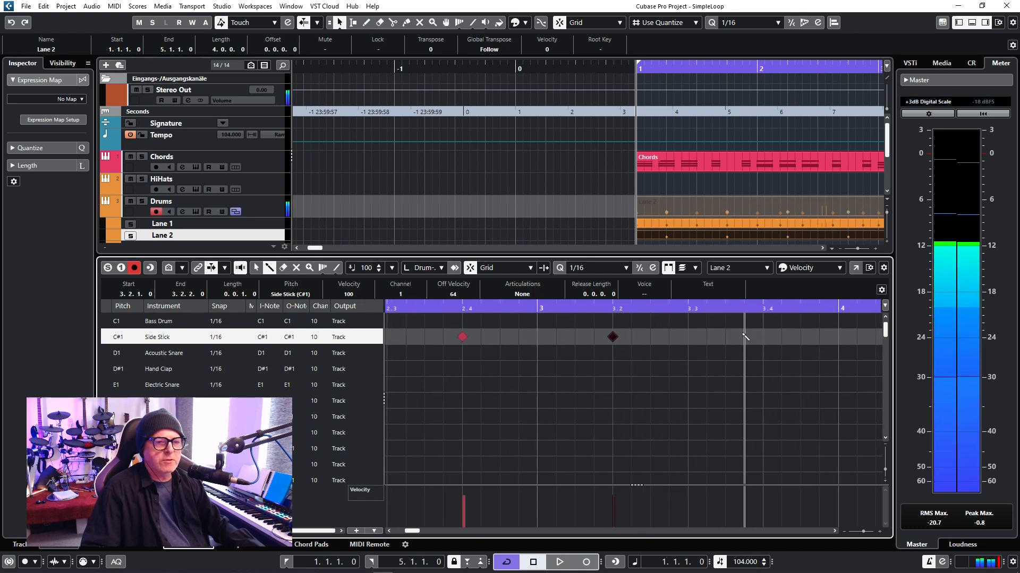
{"action": "left_click", "coordinate": [763, 336]}
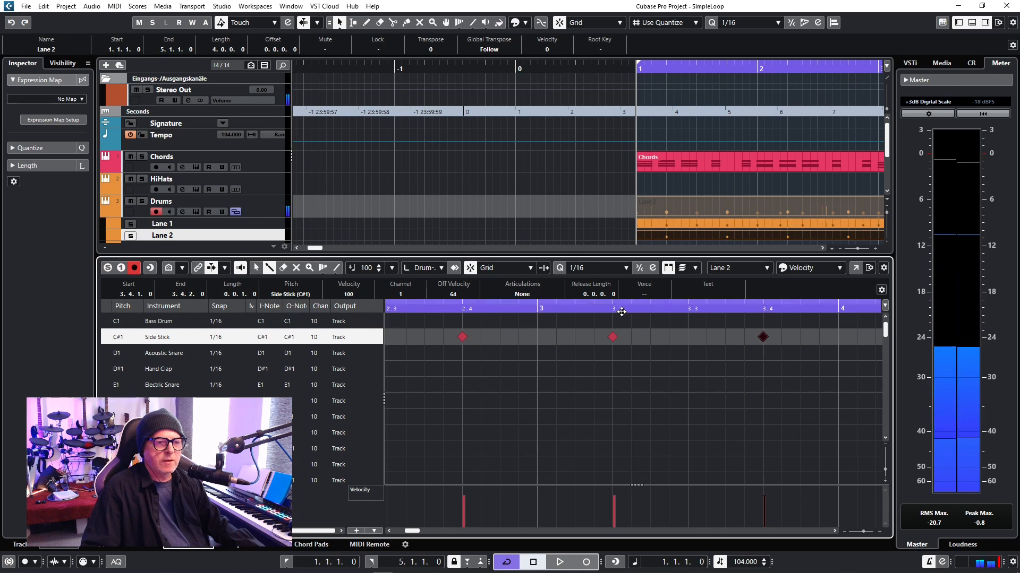
{"action": "key", "text": "space"}
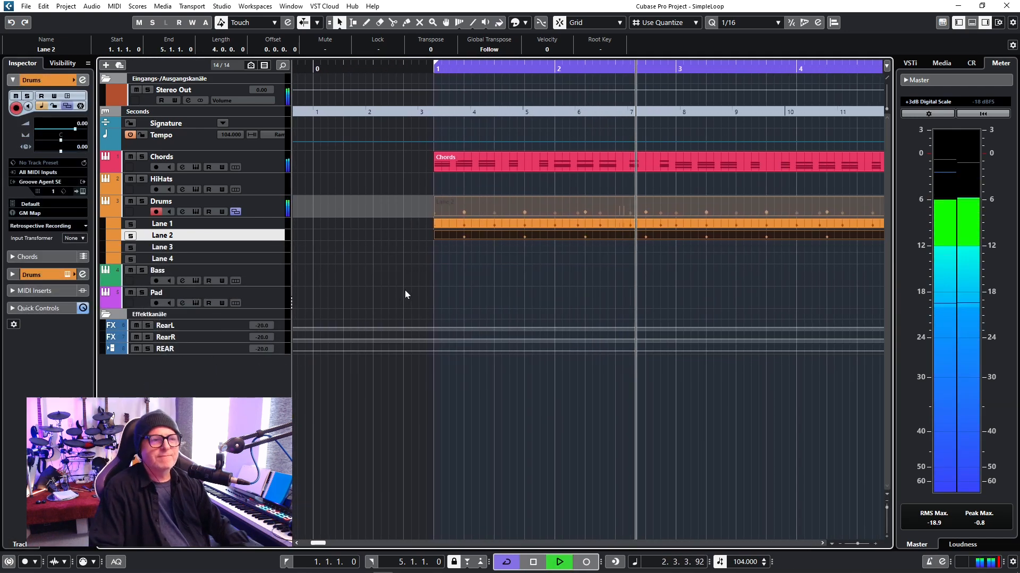
{"action": "key", "text": "space"}
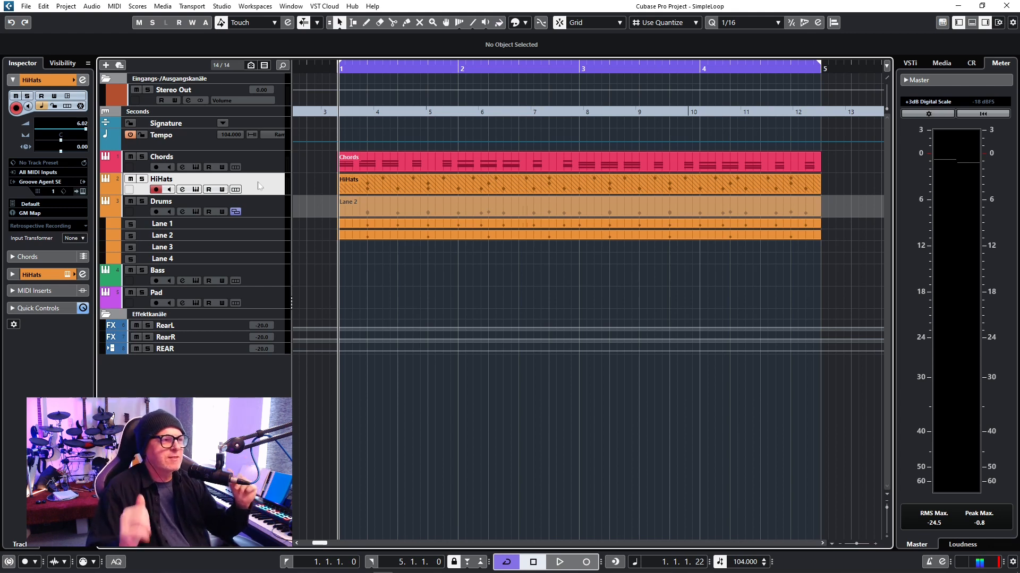
- Solo the HiHats track, listen to its part on its own, and turn solo off again
{"action": "left_click", "coordinate": [142, 179]}
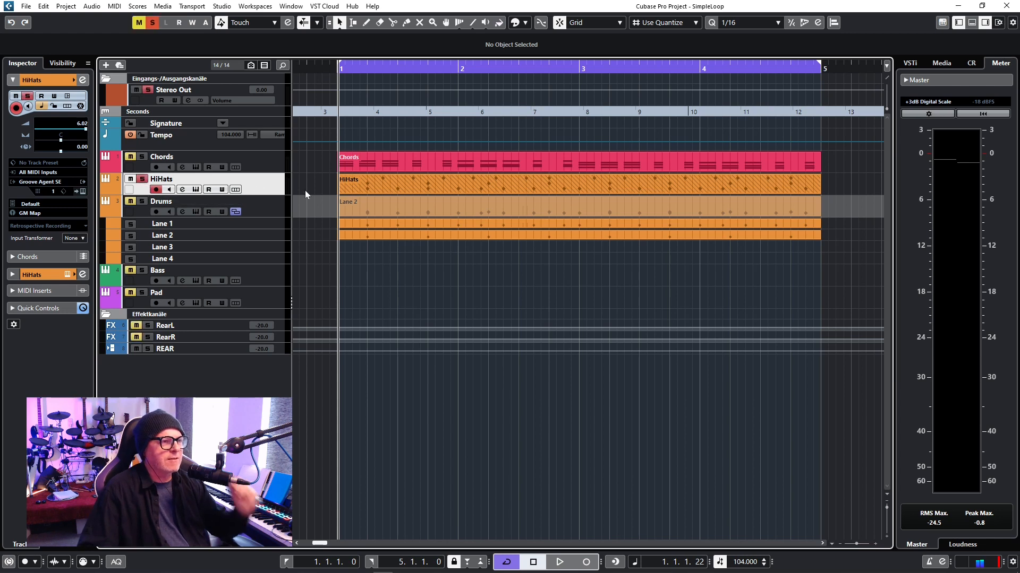
{"action": "key", "text": "space"}
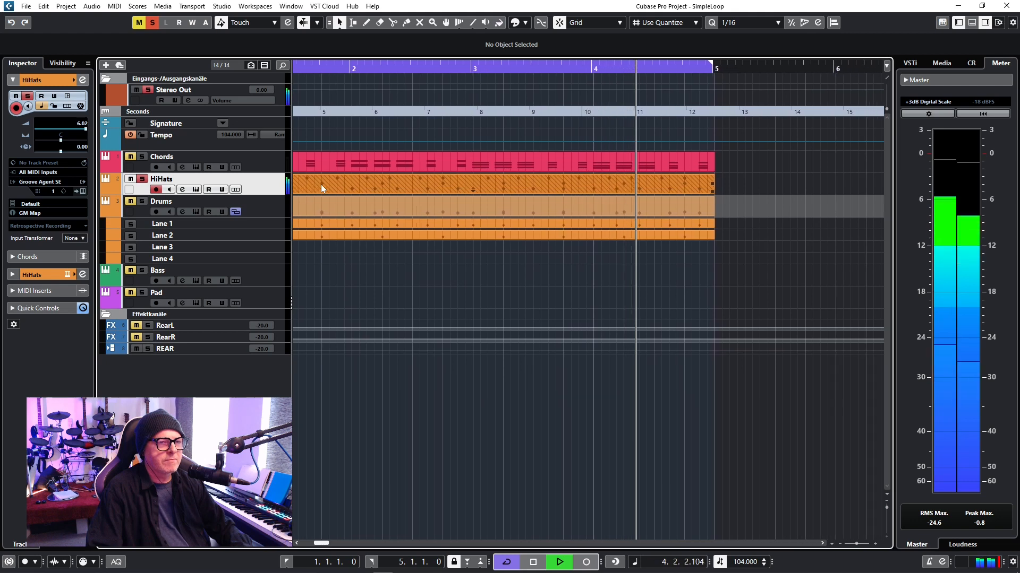
{"action": "key", "text": "space"}
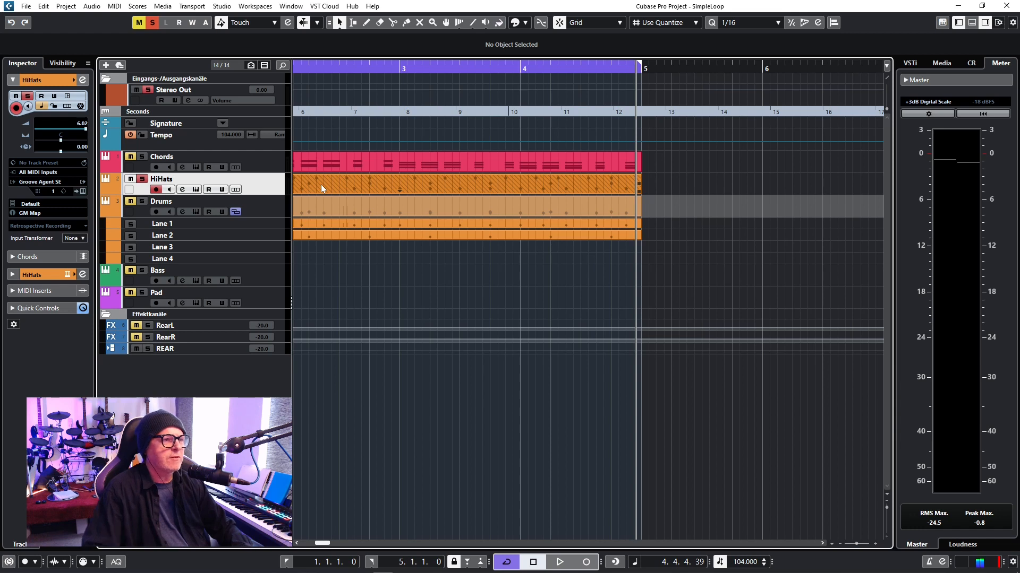
{"action": "key", "text": "s"}
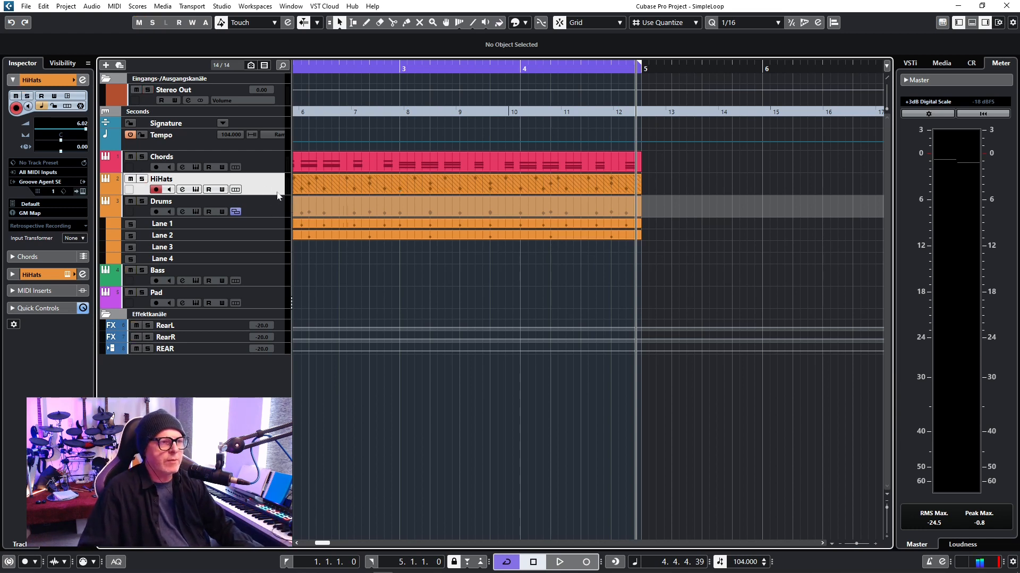
- Set the HiHats track volume to 0.00 while the loop plays
{"action": "key", "text": "space"}
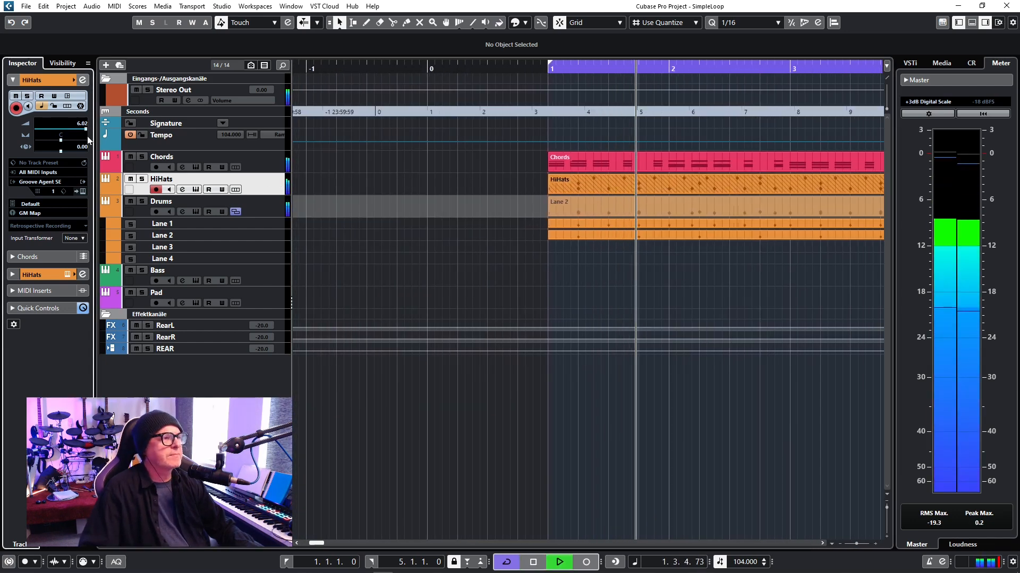
{"action": "left_click_drag", "start_coordinate": [86, 133], "coordinate": [76, 132]}
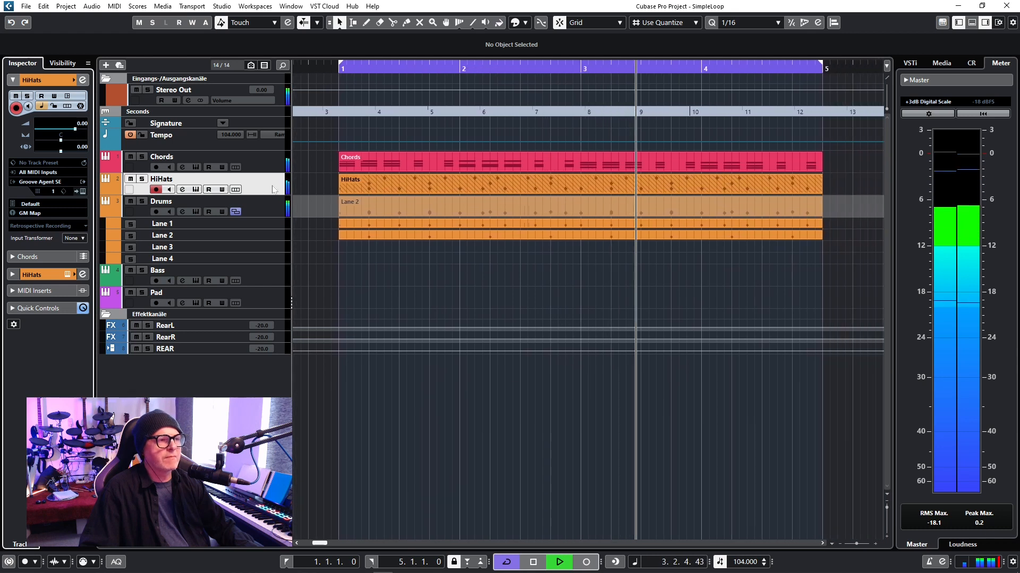
{"action": "key", "text": "space"}
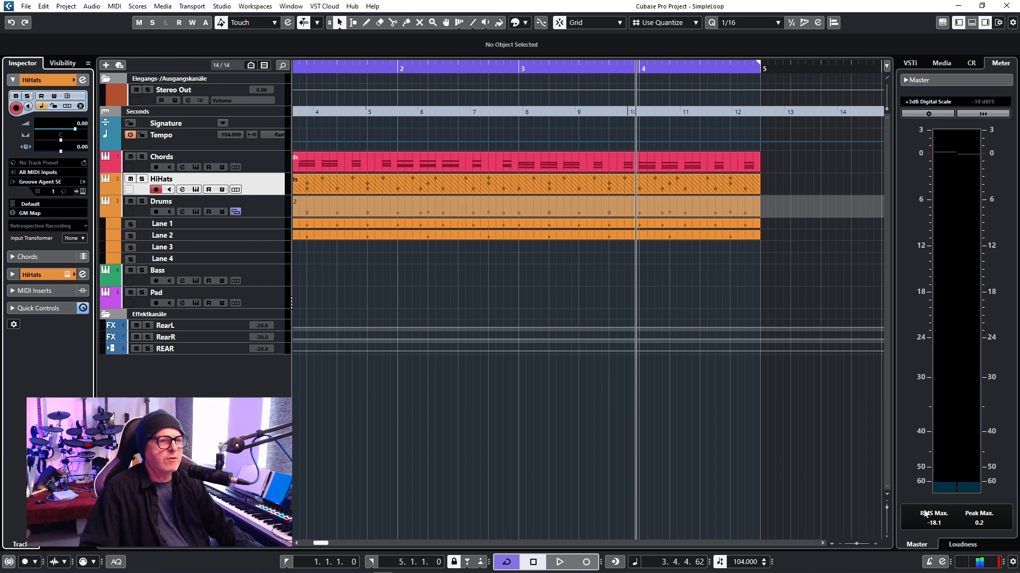
- Reset the master meter's maximum values and play the loop to check the output level
{"action": "left_click", "coordinate": [993, 118]}
{"action": "key", "text": "space"}
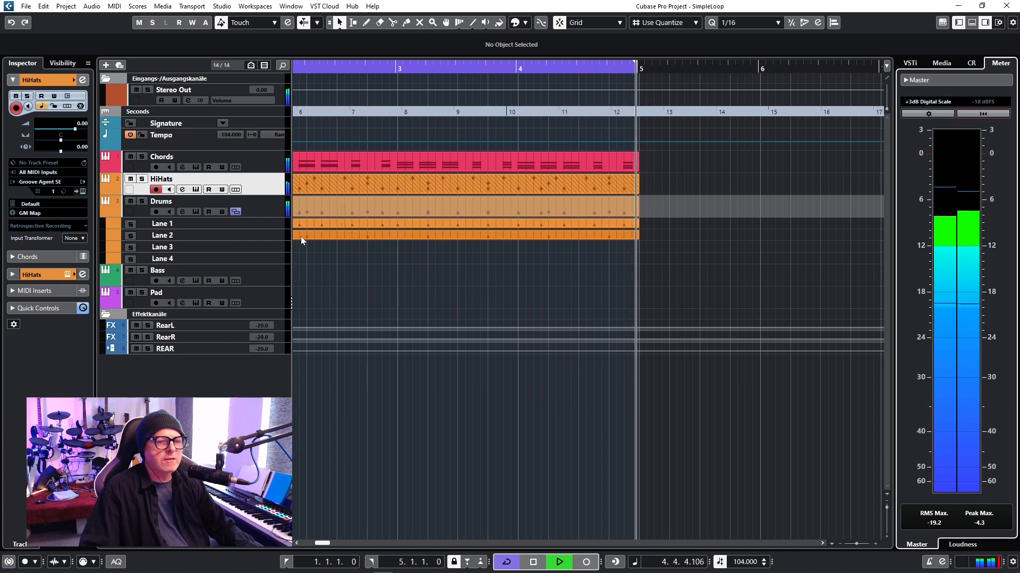
{"action": "key", "text": "space"}
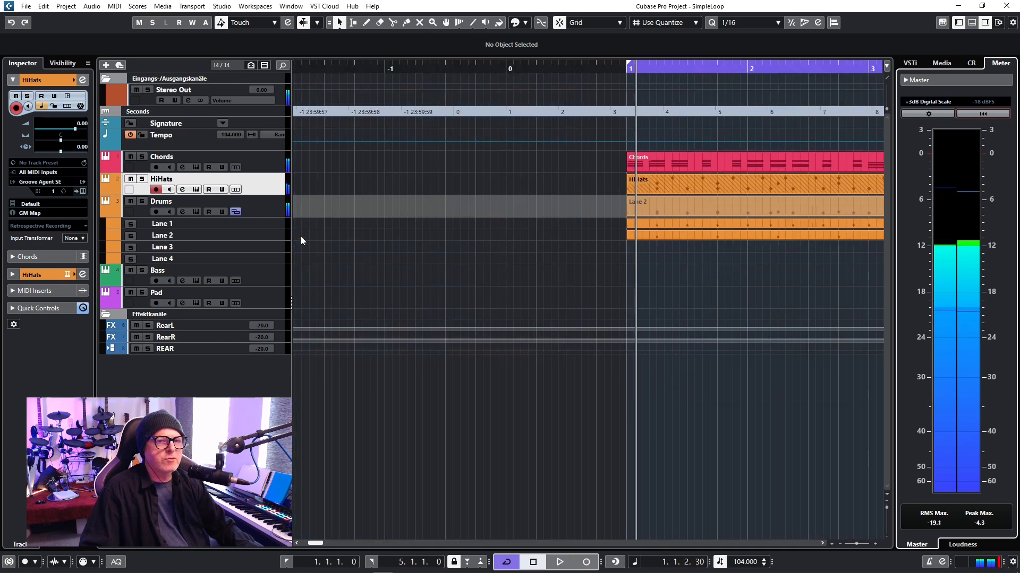
- Hide the lanes of the Drums track and select the Bass track for recording
{"action": "left_click", "coordinate": [236, 211]}
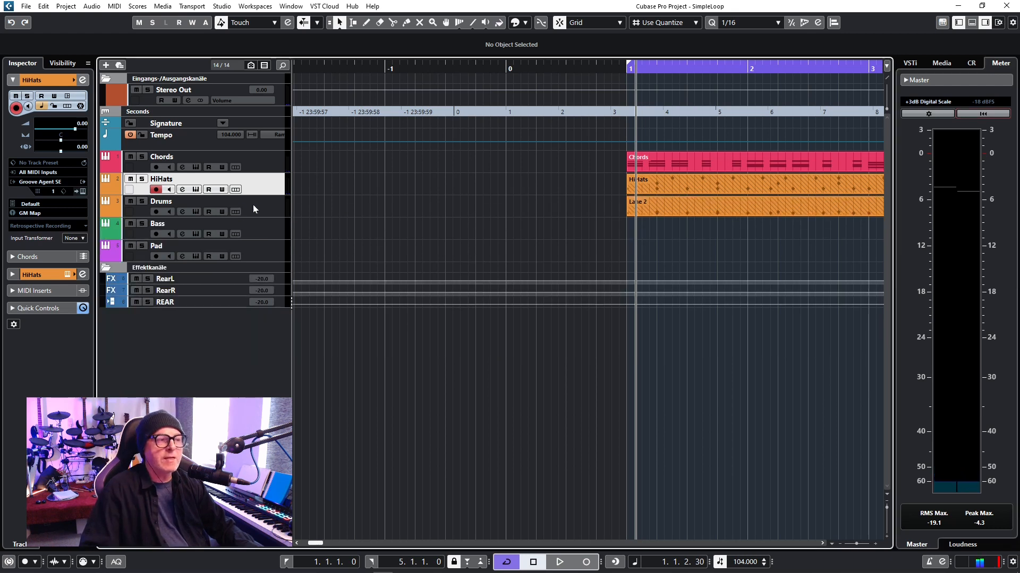
{"action": "left_click", "coordinate": [258, 232]}
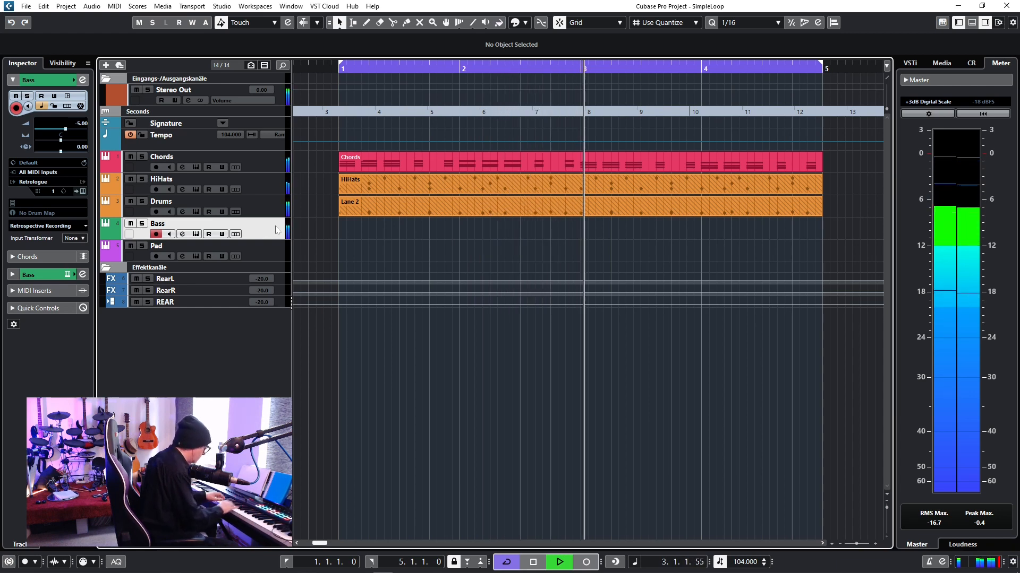
- Record a four-bar bass line on the Bass track over the loop, starting at bar 1
{"action": "key", "text": "space"}
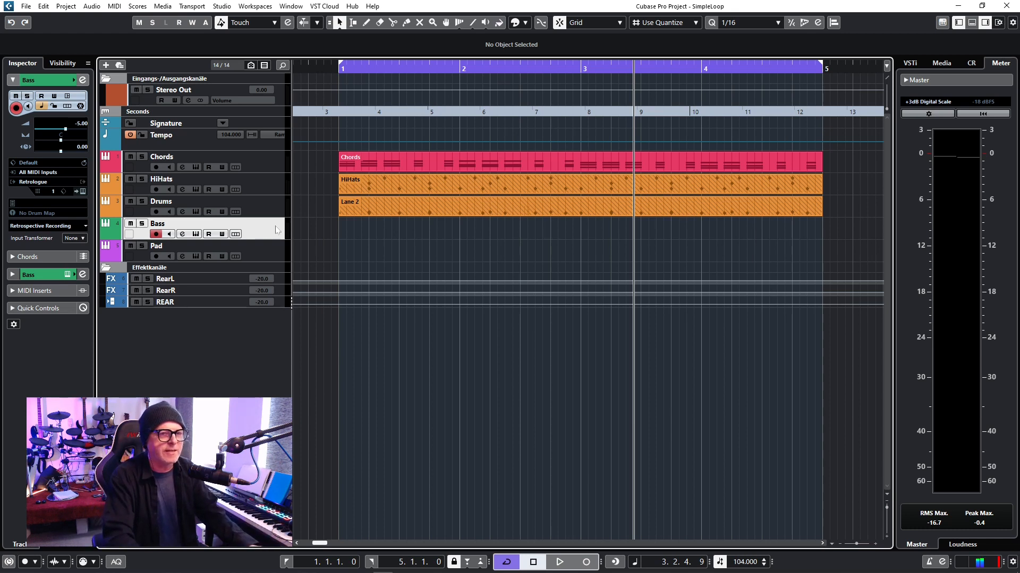
{"action": "key", "text": "KP_Decimal"}
{"action": "key", "text": "KP_Multiply"}
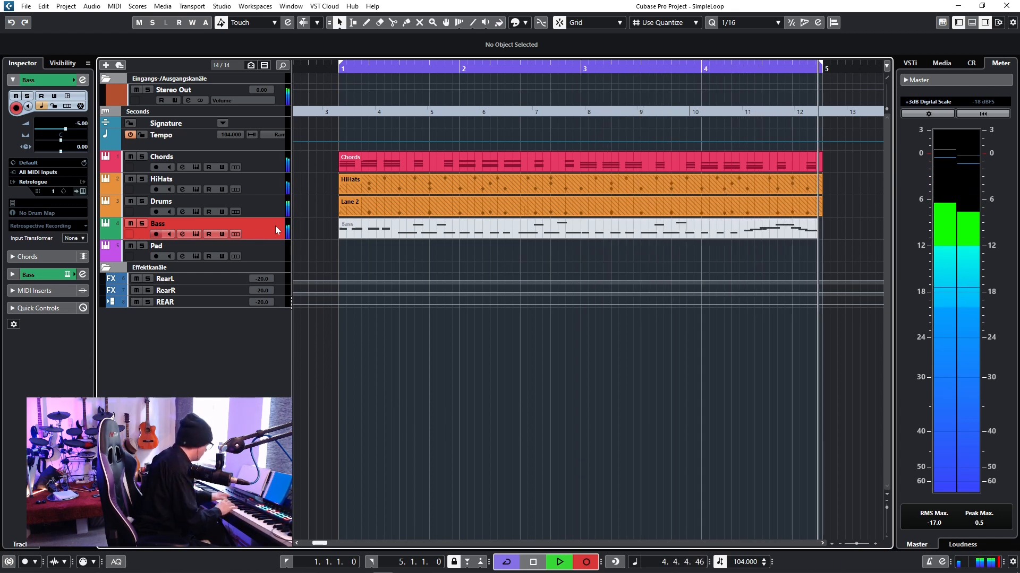
{"action": "key", "text": "space"}
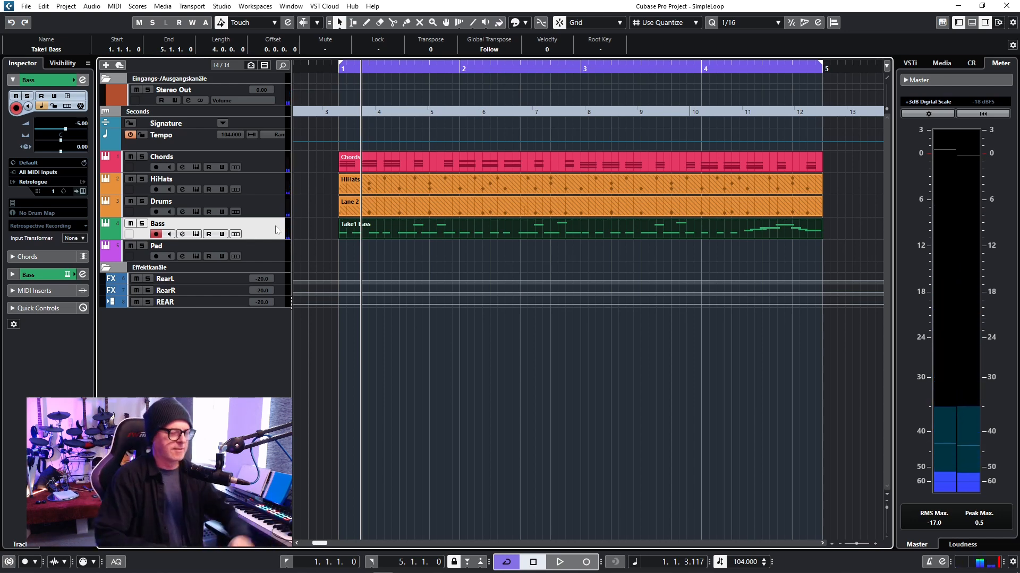
- Open the recorded bass part for editing and delete the very short stray note under the C3 at 4.3
{"action": "double_click", "coordinate": [501, 230]}
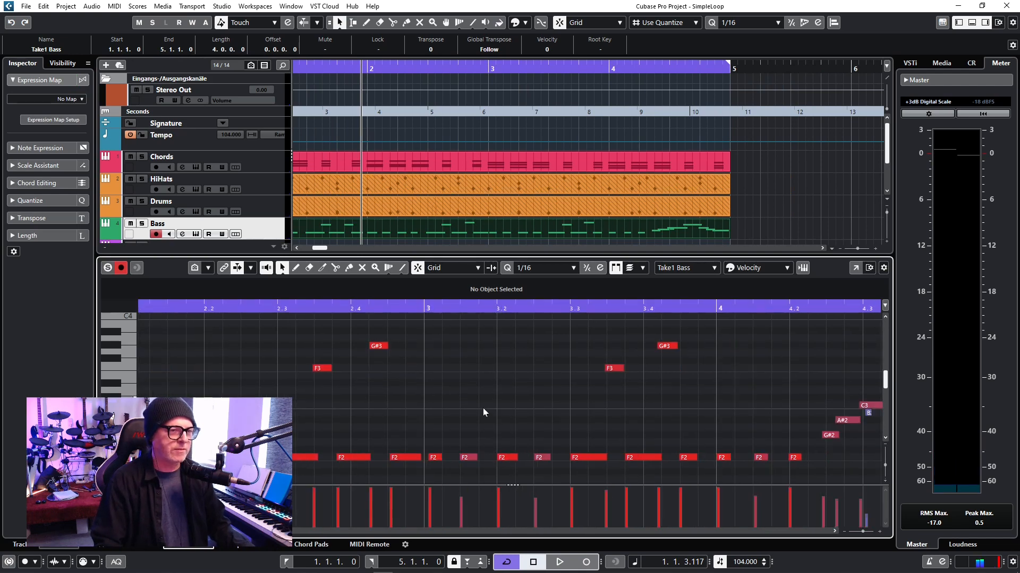
{"action": "scroll", "coordinate": [483, 407], "scroll_direction": "right", "scroll_amount": 3}
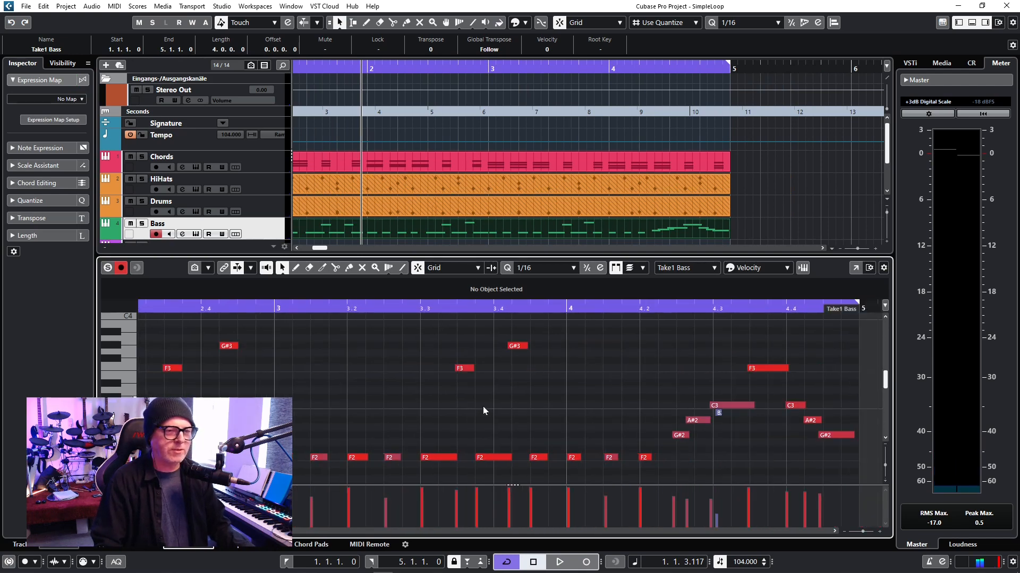
{"action": "left_click", "coordinate": [719, 413]}
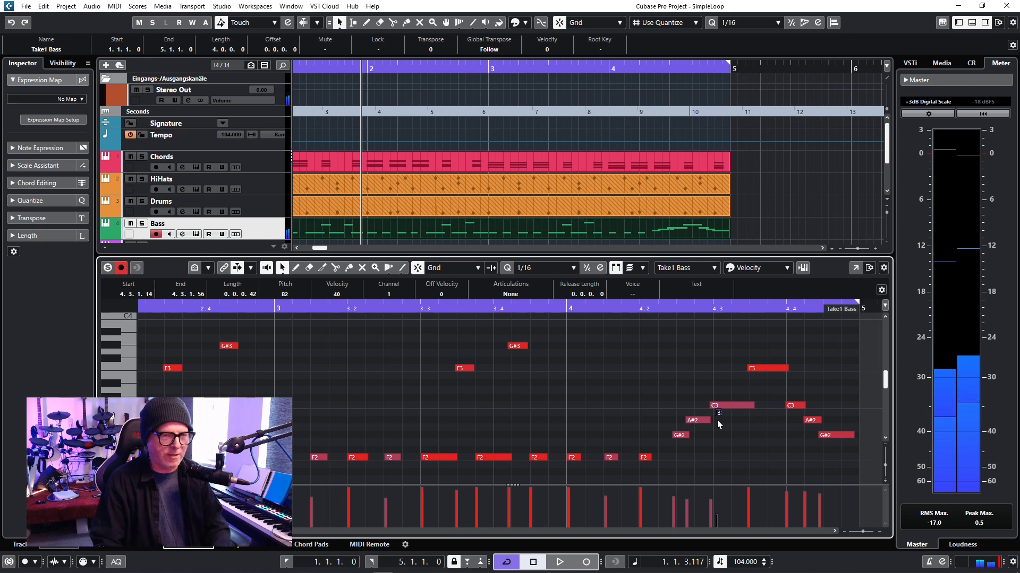
{"action": "key", "text": "Delete"}
- Move the bass notes in bar 4 onto the grid, A#2 to 4.2.4 and C3 to 4.3.1, and listen to the result
{"action": "scroll", "coordinate": [633, 399], "scroll_direction": "right", "scroll_amount": 3}
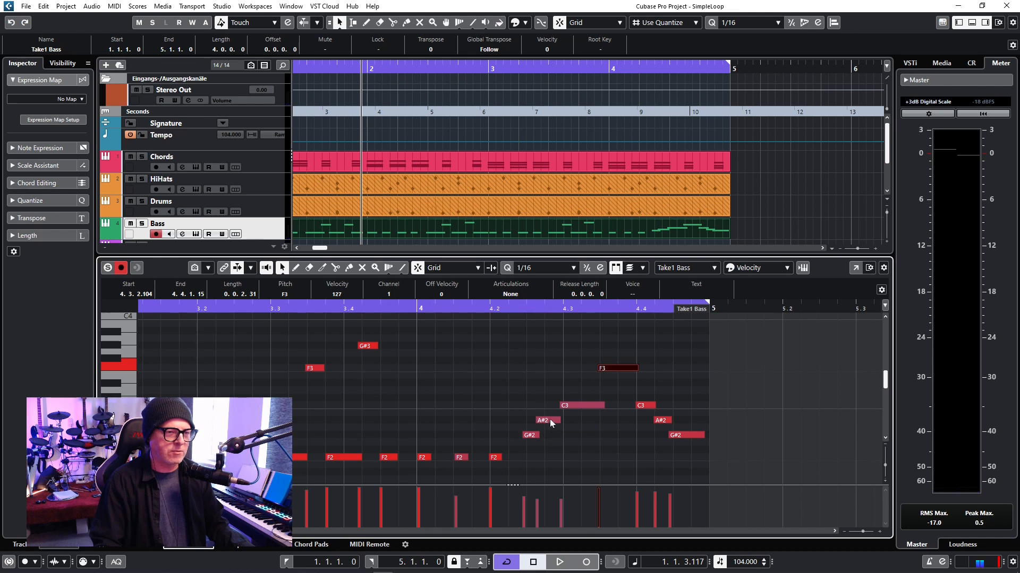
{"action": "double_click", "coordinate": [417, 309]}
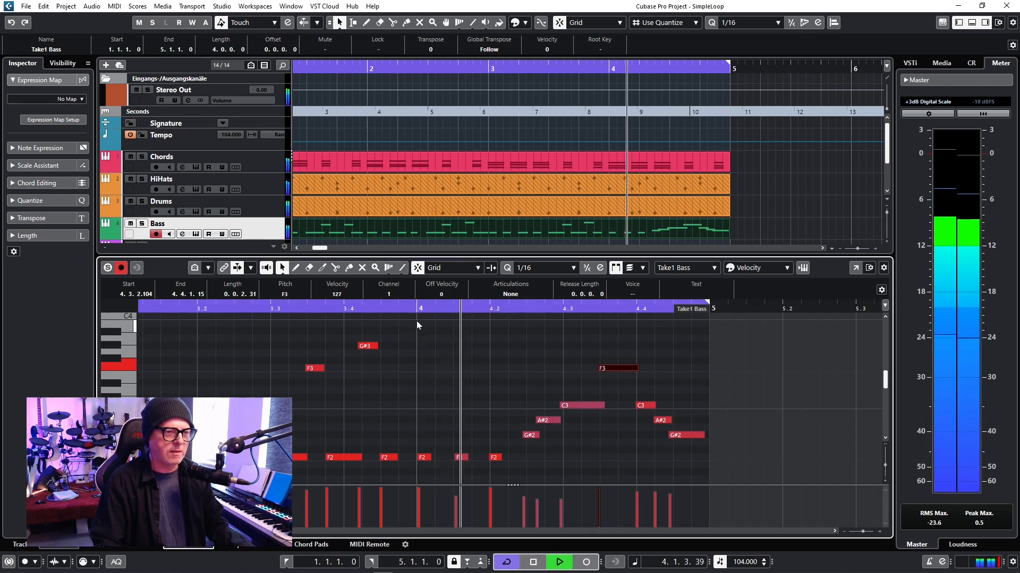
{"action": "key", "text": "space"}
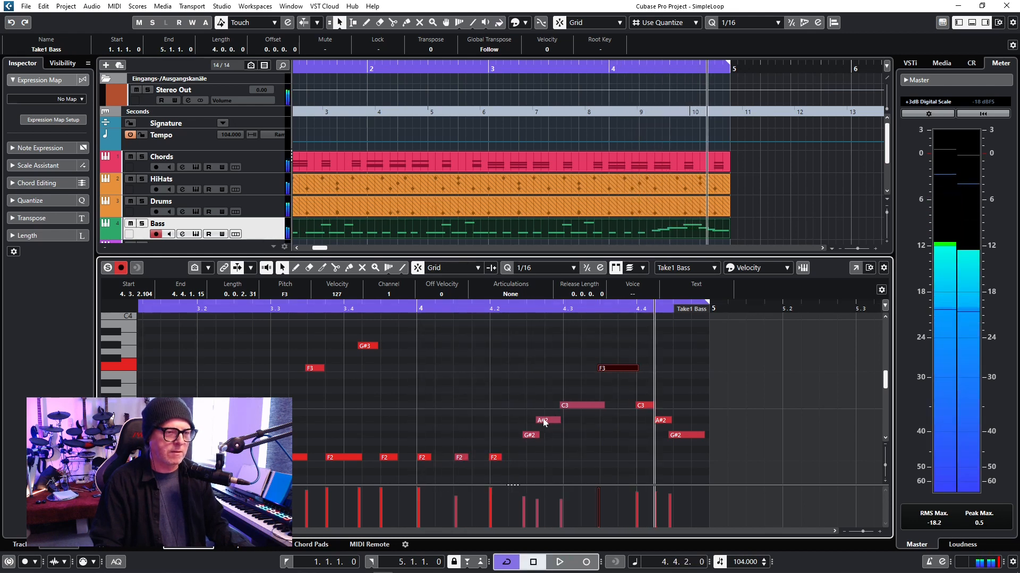
{"action": "left_click", "coordinate": [547, 421]}
{"action": "left_click_drag", "start_coordinate": [547, 423], "coordinate": [556, 422]}
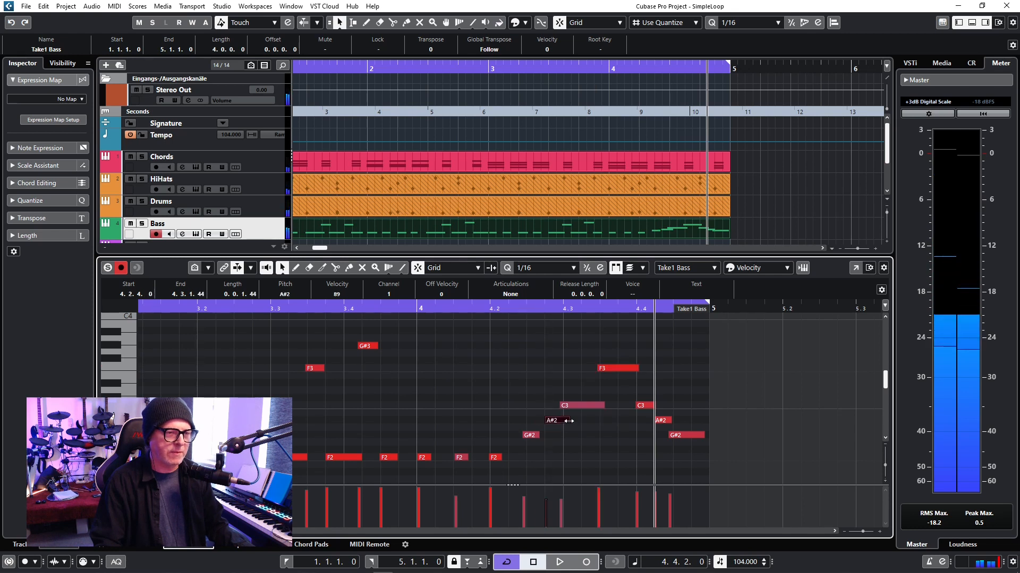
{"action": "left_click", "coordinate": [561, 405]}
{"action": "double_click", "coordinate": [410, 309]}
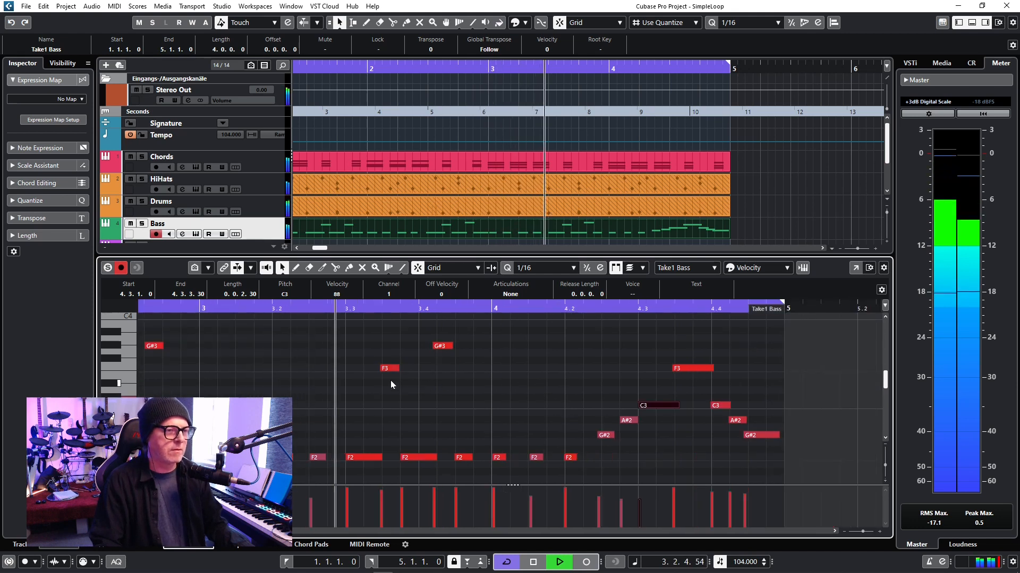
{"action": "key", "text": "space"}
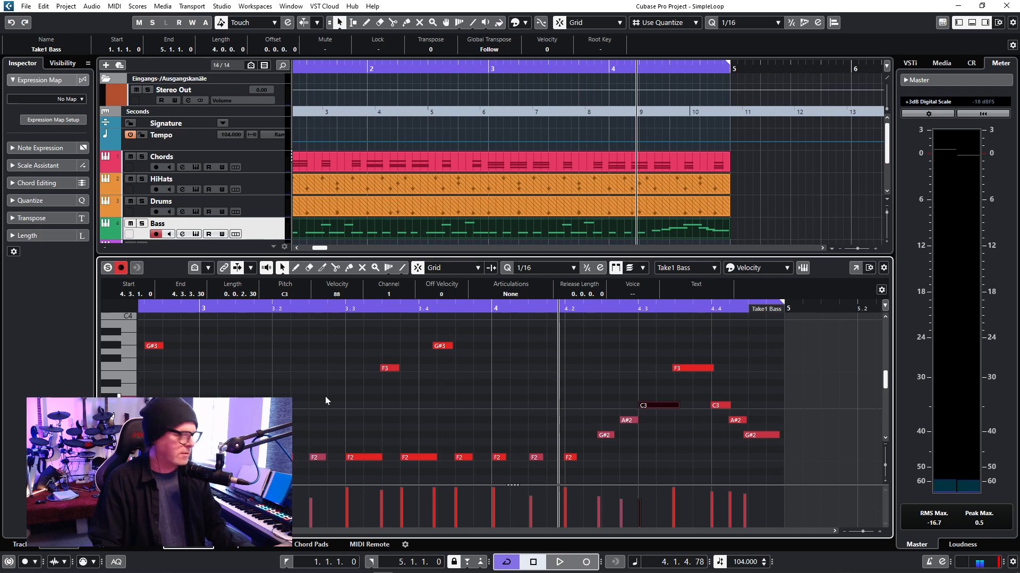
- Lower the velocities of all bass notes together so that the first F2 note has velocity 105
{"action": "scroll", "coordinate": [325, 396], "scroll_direction": "left", "scroll_amount": 6}
{"action": "scroll", "coordinate": [325, 396], "scroll_direction": "right", "scroll_amount": 1}
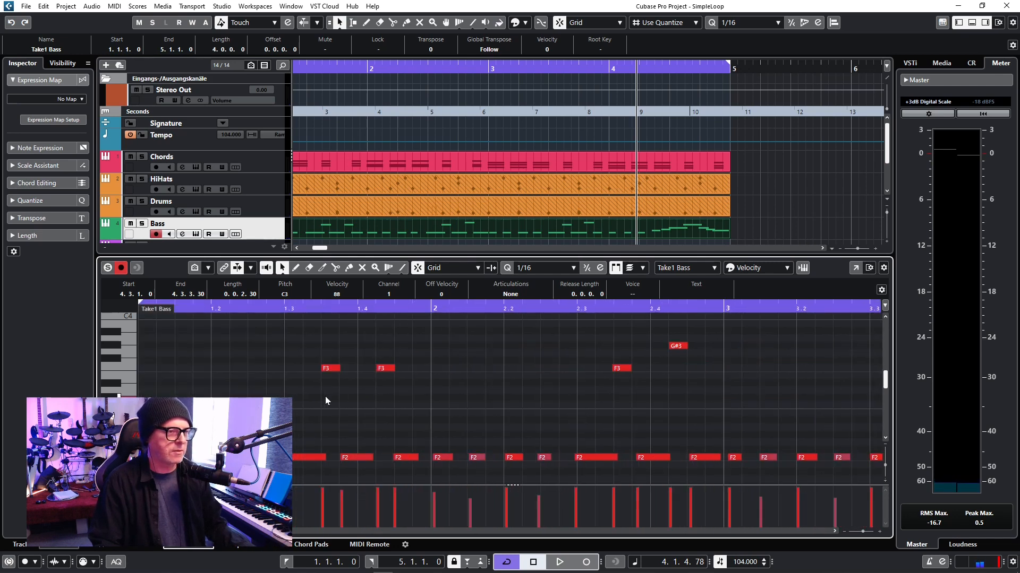
{"action": "scroll", "coordinate": [325, 396], "scroll_direction": "left", "scroll_amount": 1}
{"action": "key", "text": "ctrl+a"}
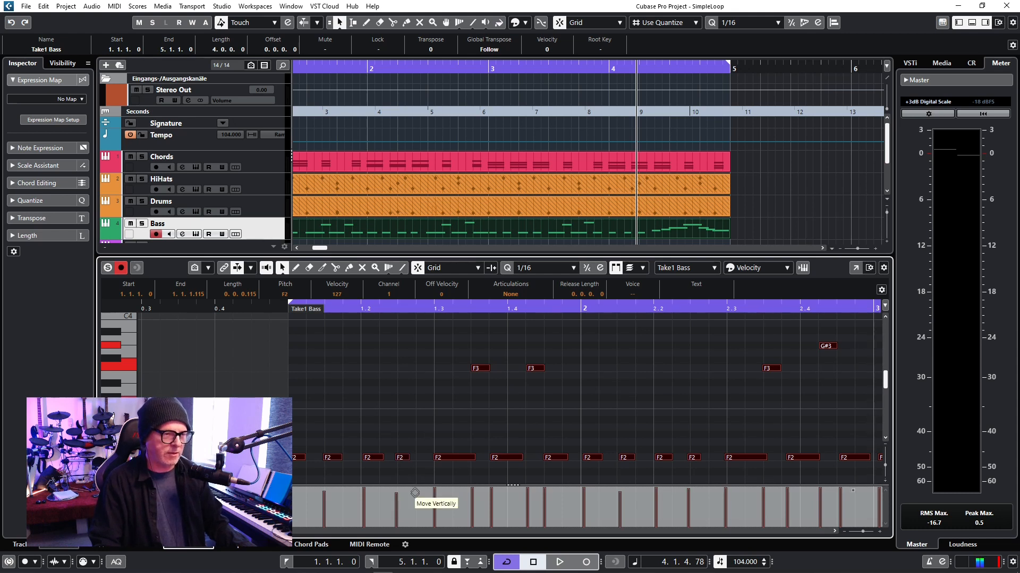
{"action": "left_click_drag", "start_coordinate": [414, 493], "coordinate": [415, 505]}
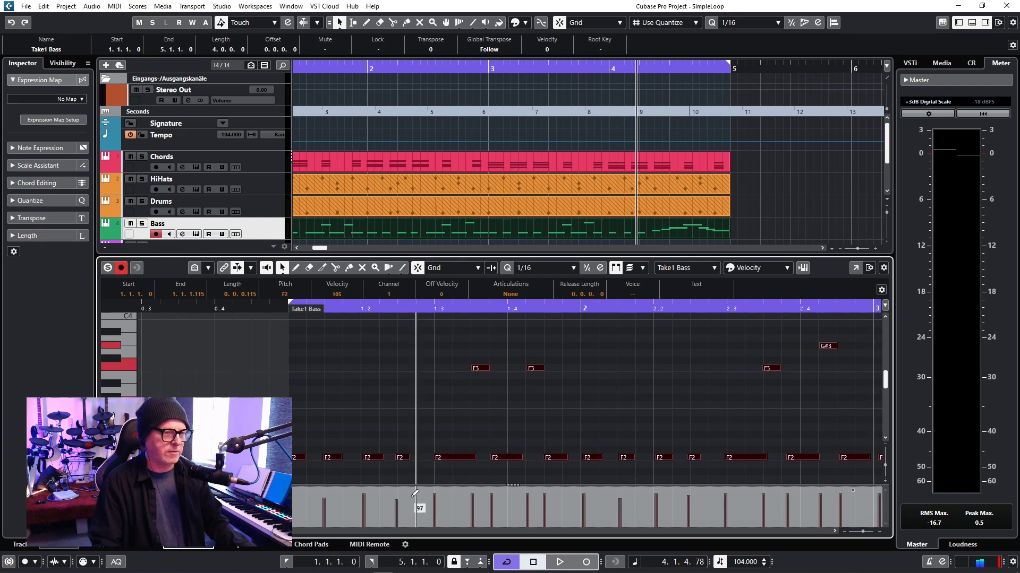
{"action": "left_click", "coordinate": [272, 310]}
{"action": "left_click", "coordinate": [312, 423]}
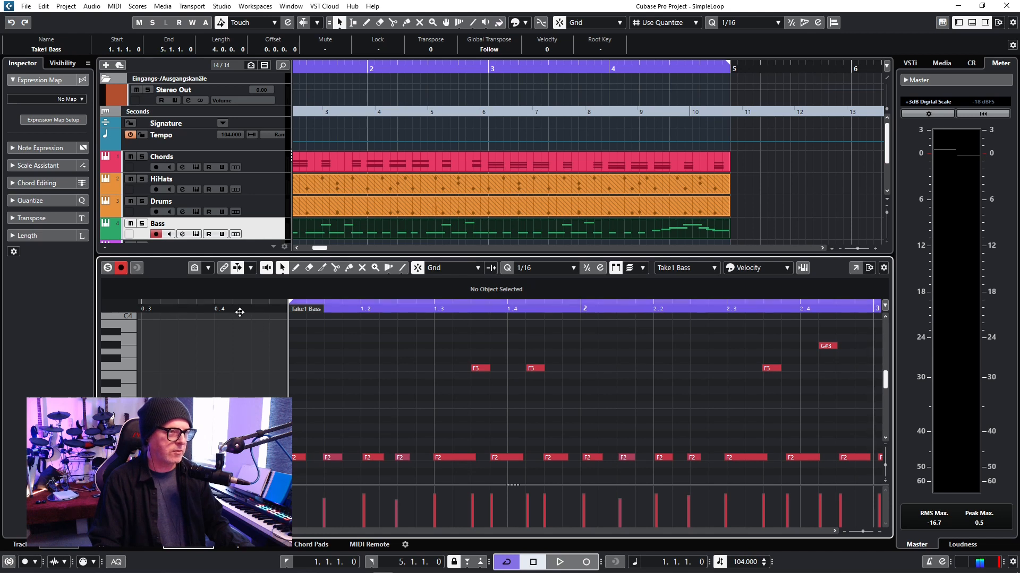
- Play the loop from just before bar 1 to check the sound of the bass notes at their lower velocities
{"action": "left_click", "coordinate": [233, 308]}
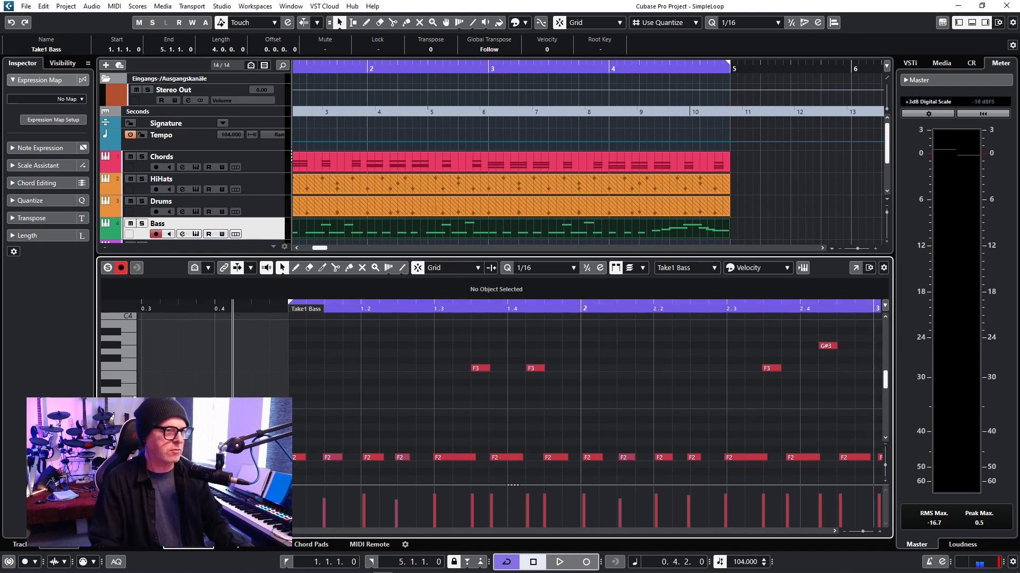
{"action": "key", "text": "space"}
{"action": "key", "text": "space"}
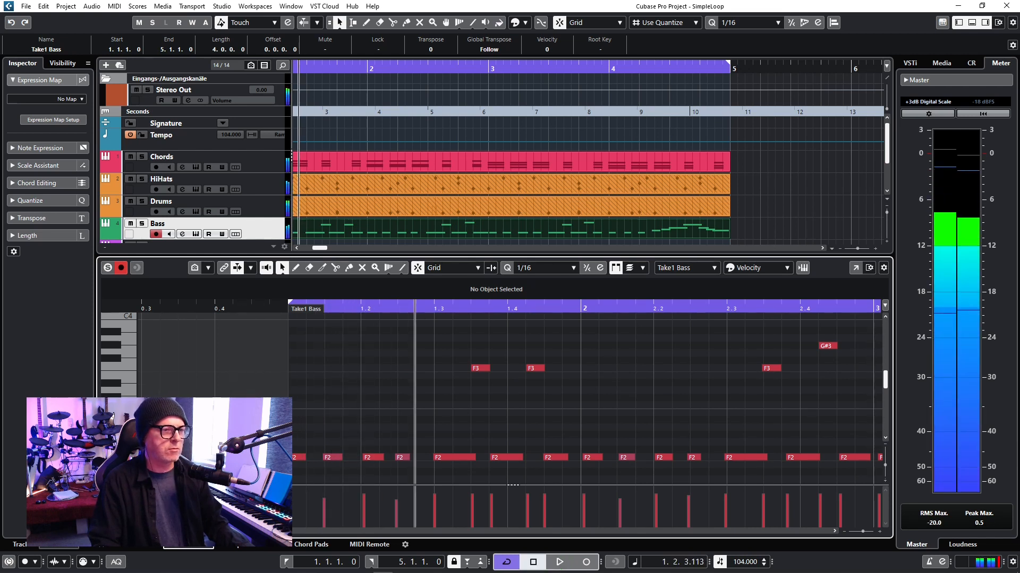
{"action": "left_click", "coordinate": [298, 458]}
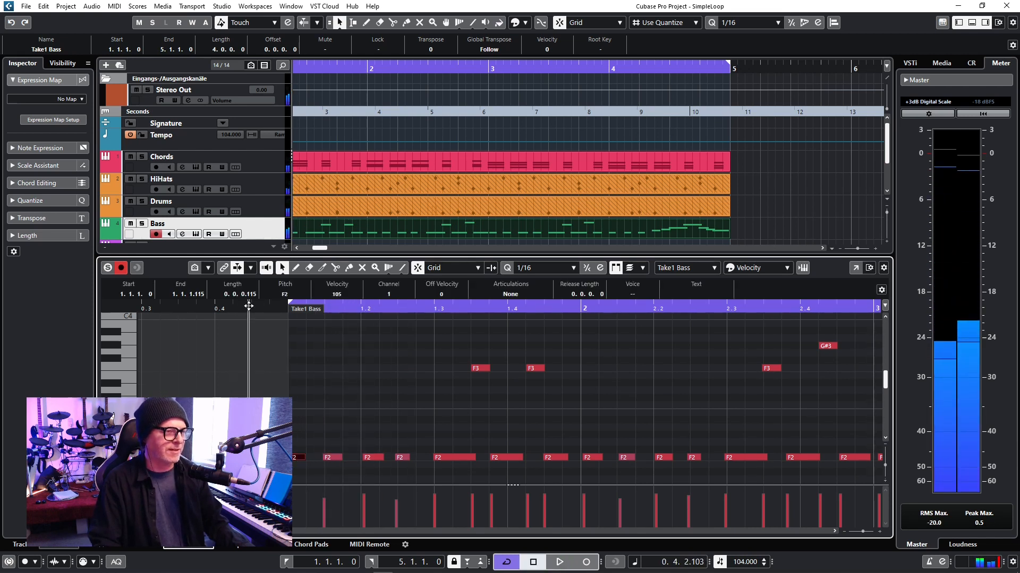
{"action": "key", "text": "space"}
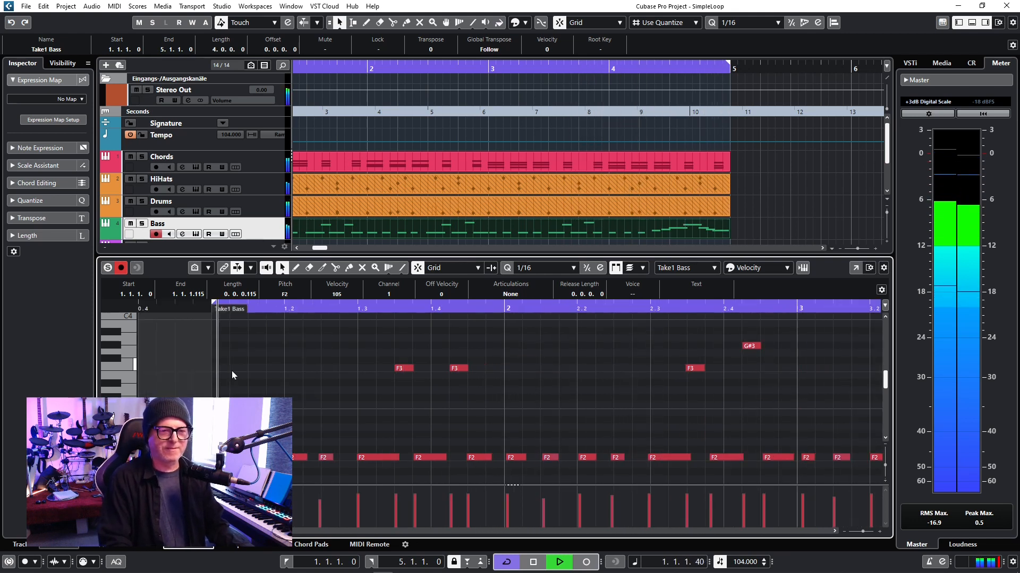
{"action": "key", "text": "space"}
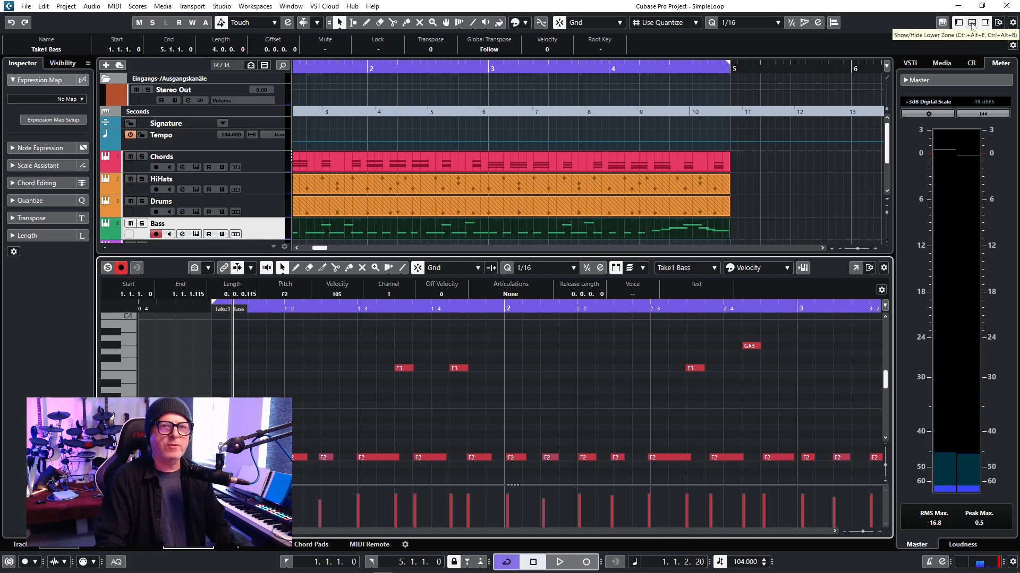
- Close the note editor below the arrangement and select the Pad track for recording
{"action": "left_click", "coordinate": [971, 22]}
{"action": "scroll", "coordinate": [472, 269], "scroll_direction": "left", "scroll_amount": 2}
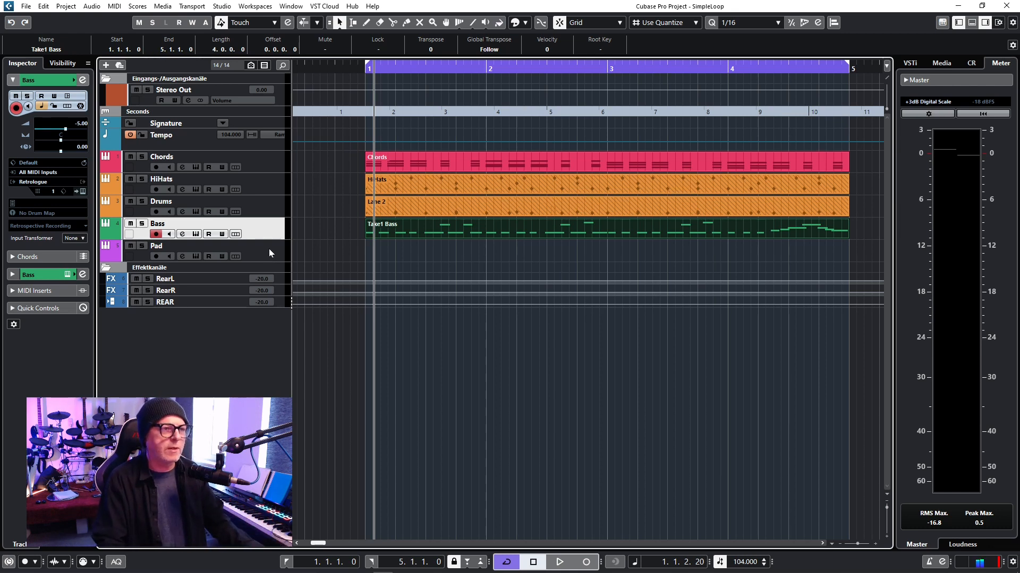
{"action": "left_click", "coordinate": [263, 164]}
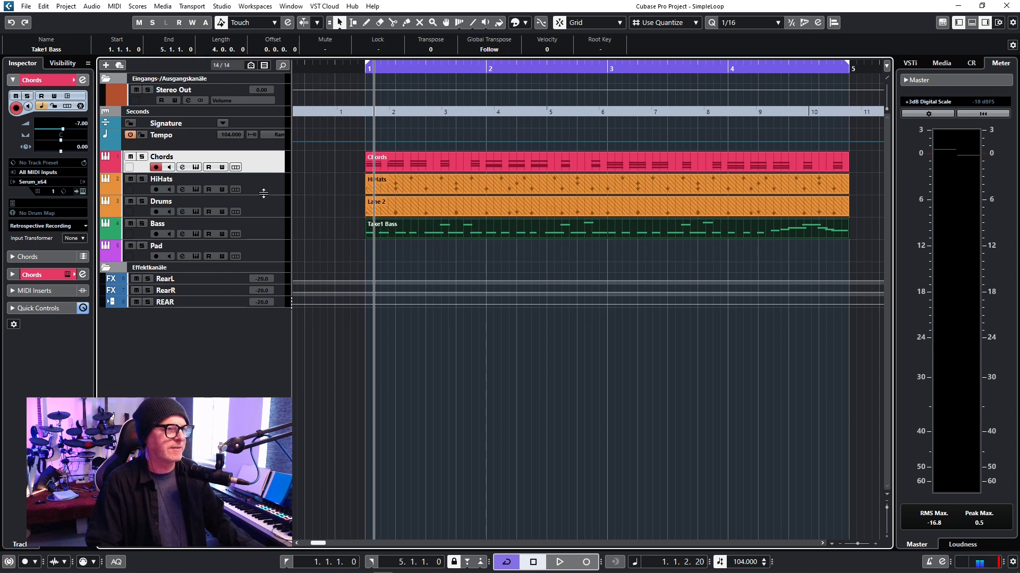
{"action": "left_click", "coordinate": [268, 227]}
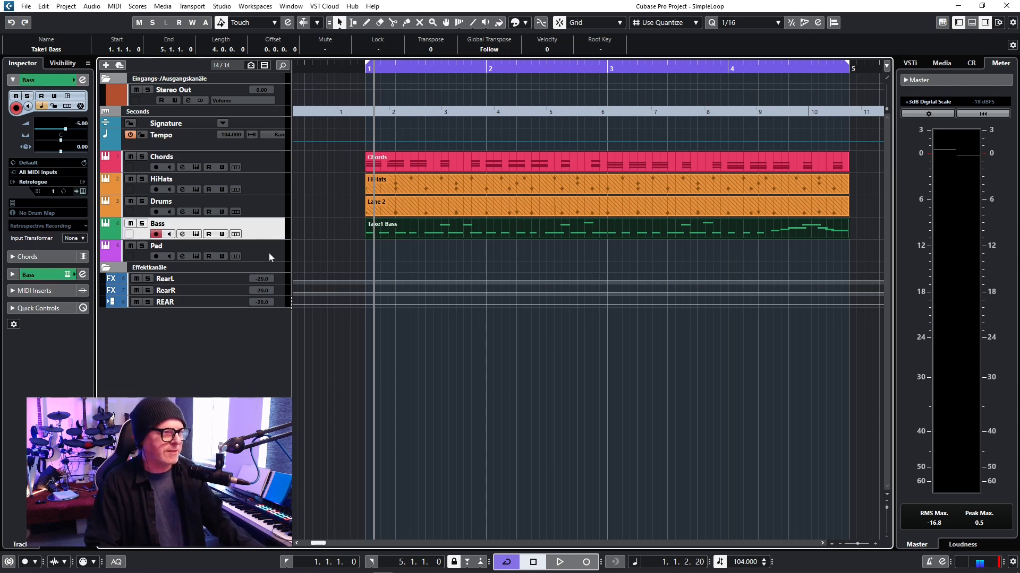
{"action": "left_click", "coordinate": [269, 253]}
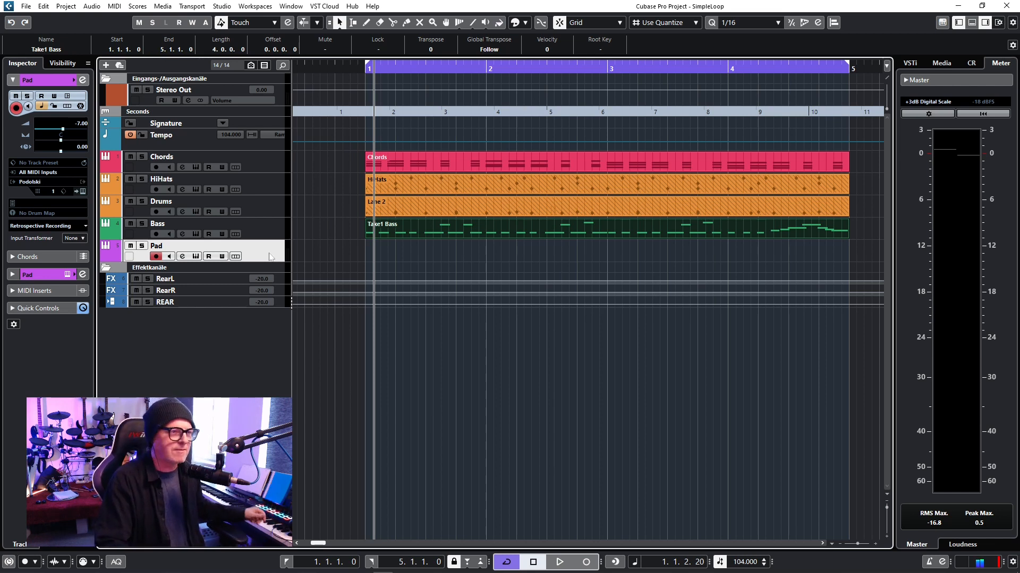
- Rehearse the pad over the playing loop and record four bars of sustained notes F3, E3, D#3 and D3 on the Pad track
{"action": "key", "text": "period"}
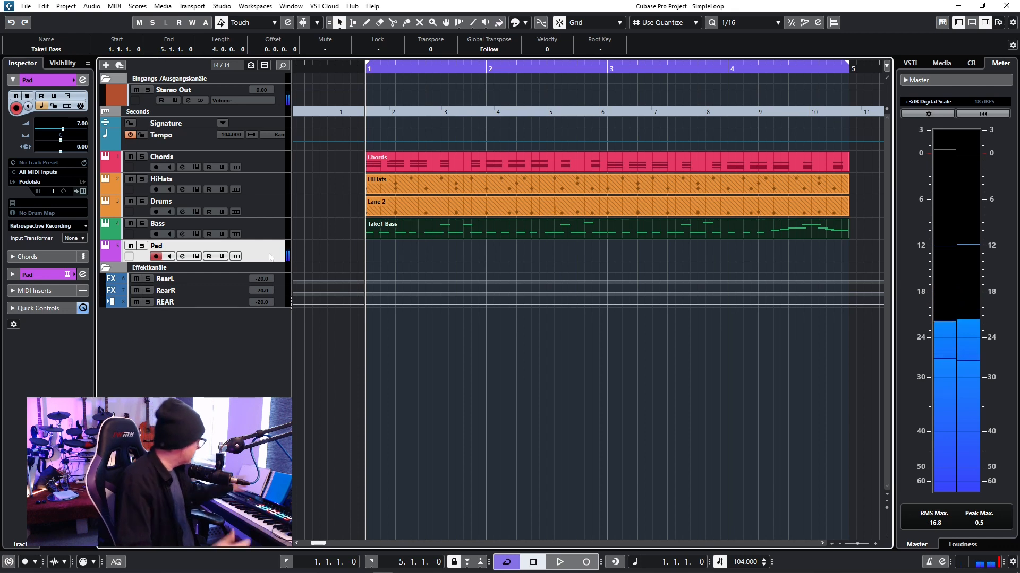
{"action": "key", "text": "KP_Subtract"}
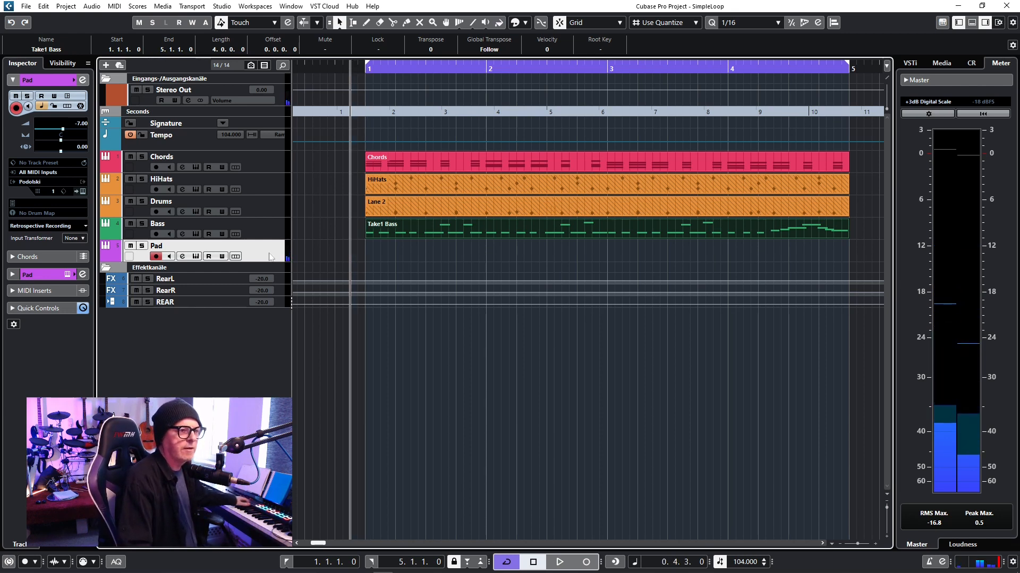
{"action": "key", "text": "space"}
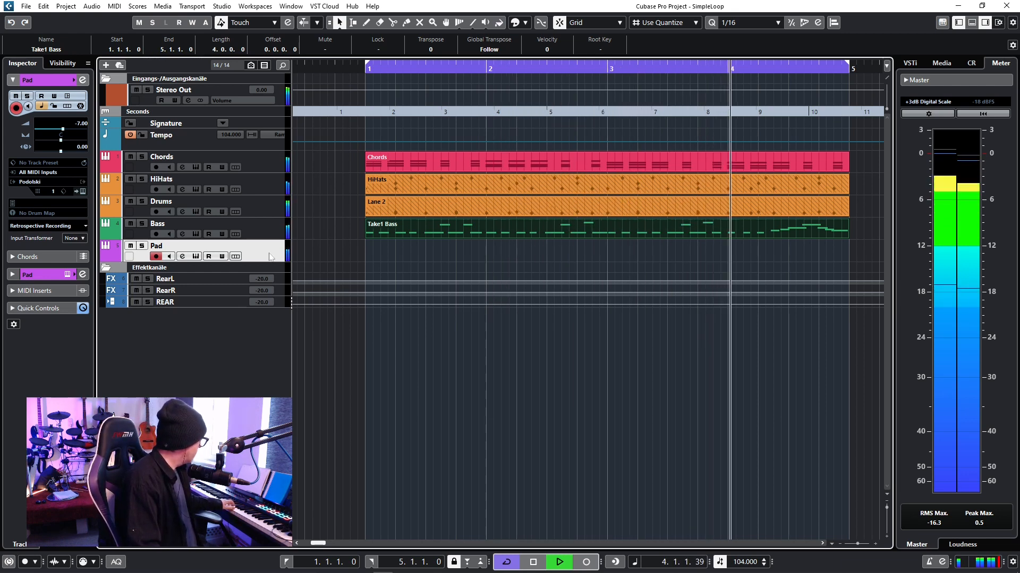
{"action": "key", "text": "space"}
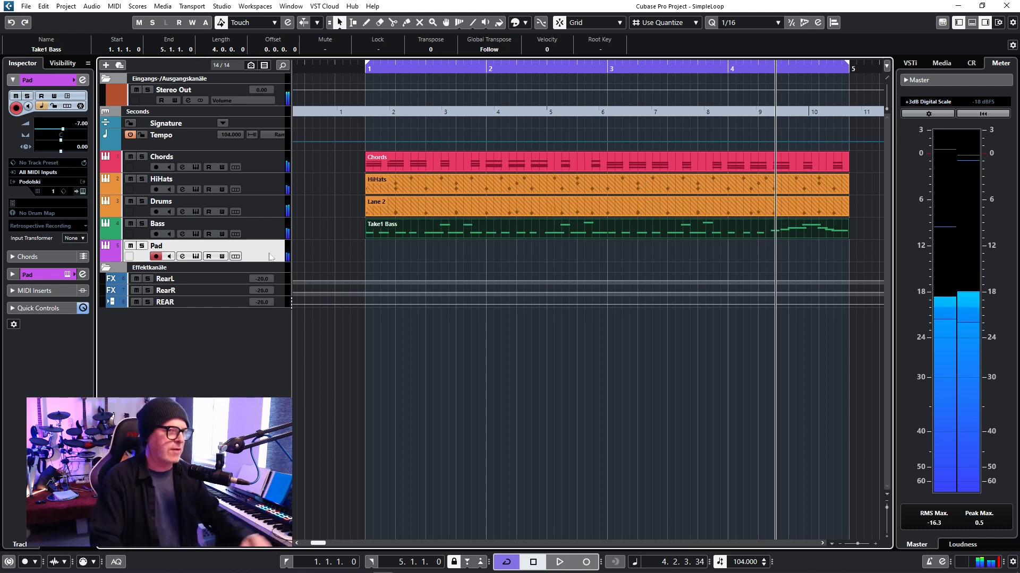
{"action": "key", "text": "KP_Multiply"}
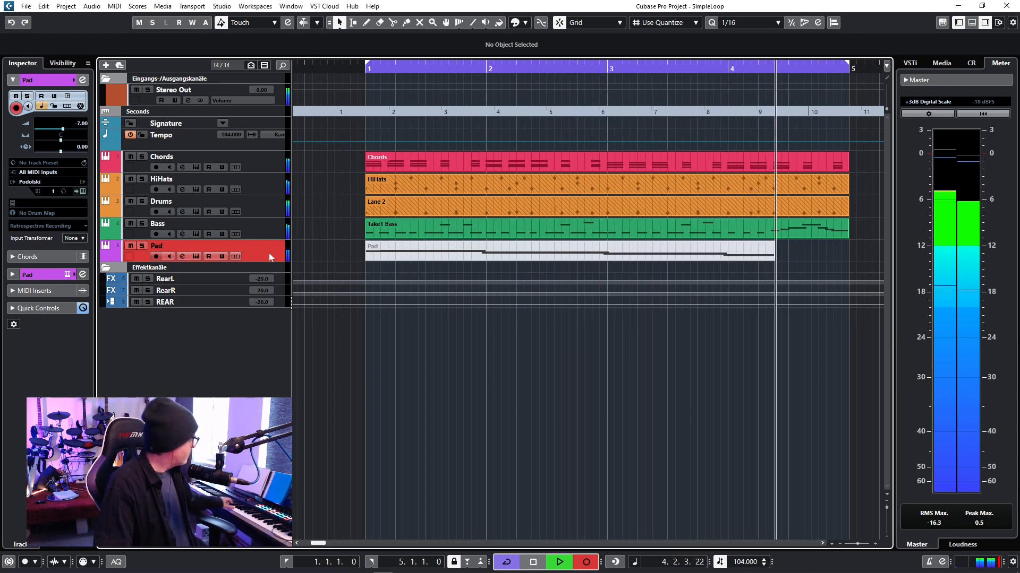
{"action": "key", "text": "space"}
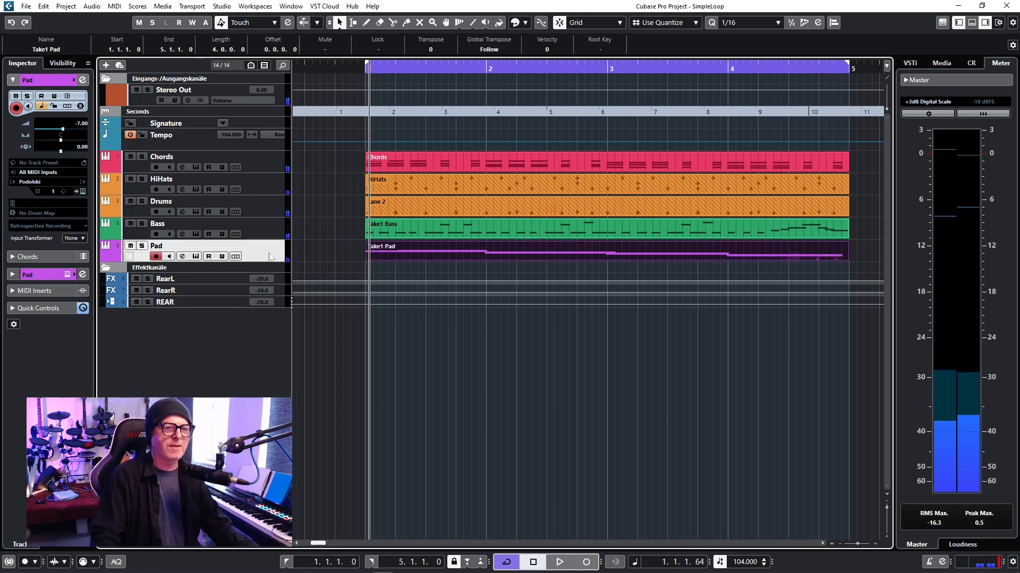
- Open the recorded pad part and shorten the E3 note to one bar so that it ends at 3.1.1
{"action": "double_click", "coordinate": [425, 250]}
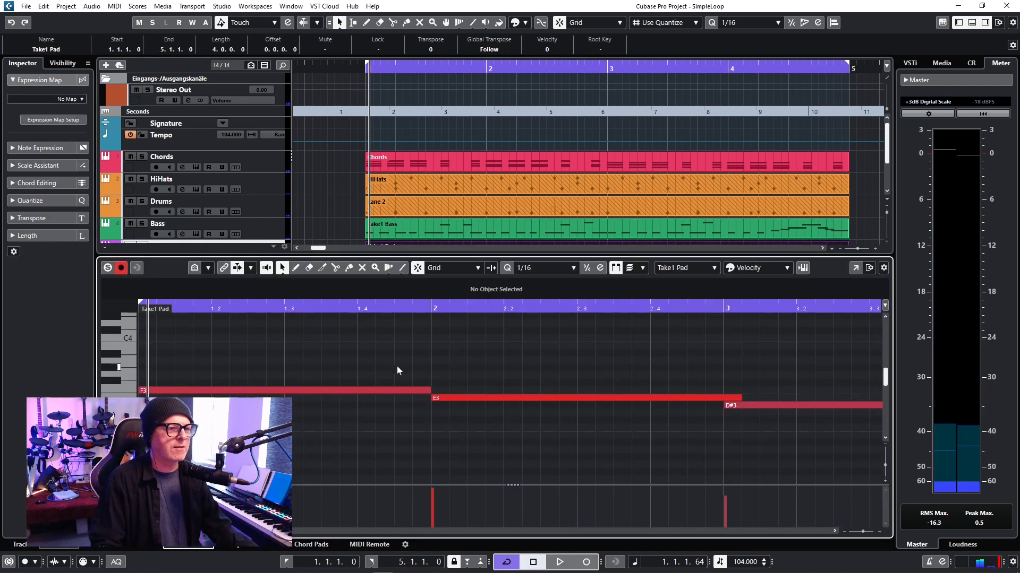
{"action": "left_click_drag", "start_coordinate": [739, 396], "coordinate": [727, 396]}
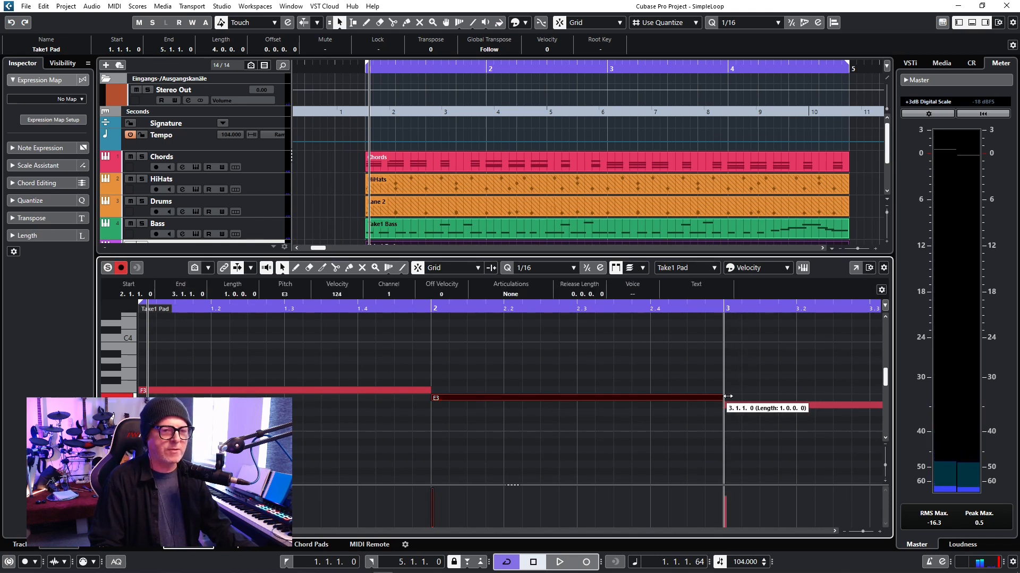
{"action": "scroll", "coordinate": [588, 375], "scroll_direction": "right", "scroll_amount": 6}
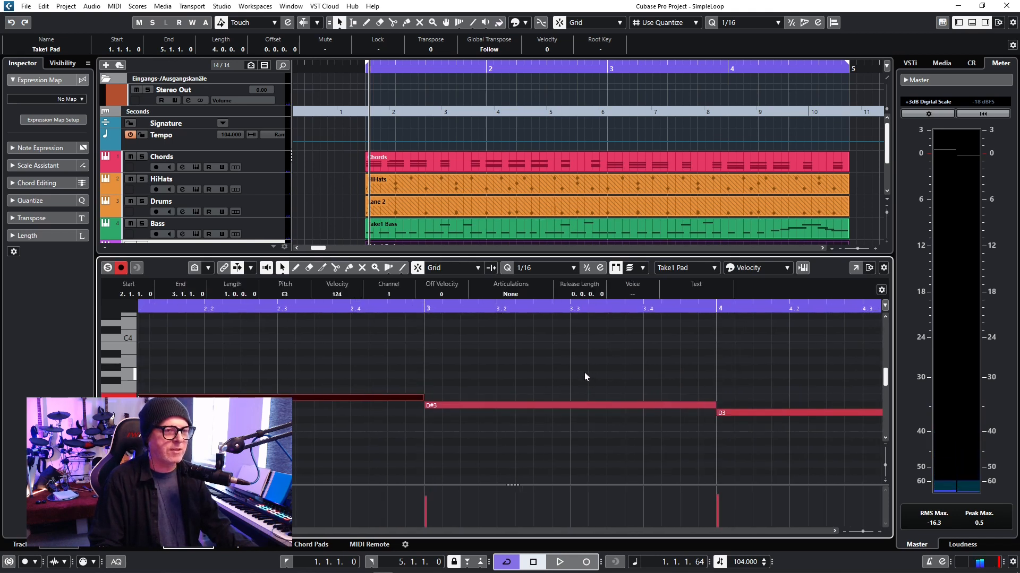
{"action": "left_click", "coordinate": [812, 398]}
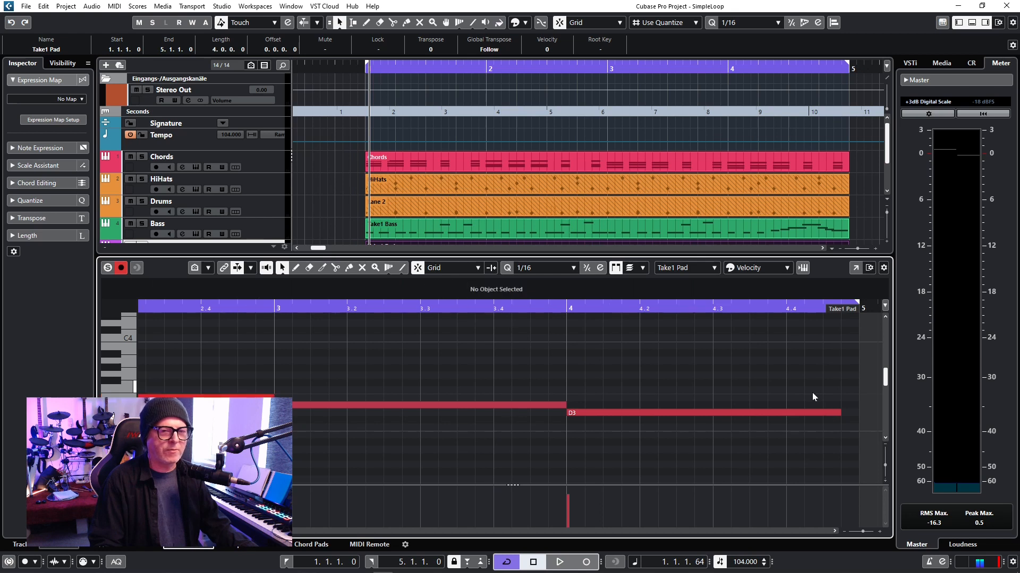
- Extend the pad's D3 note in bar 4 to end at 5.1.1 and set the velocity of all pad notes to 90
{"action": "left_click_drag", "start_coordinate": [838, 413], "coordinate": [858, 413]}
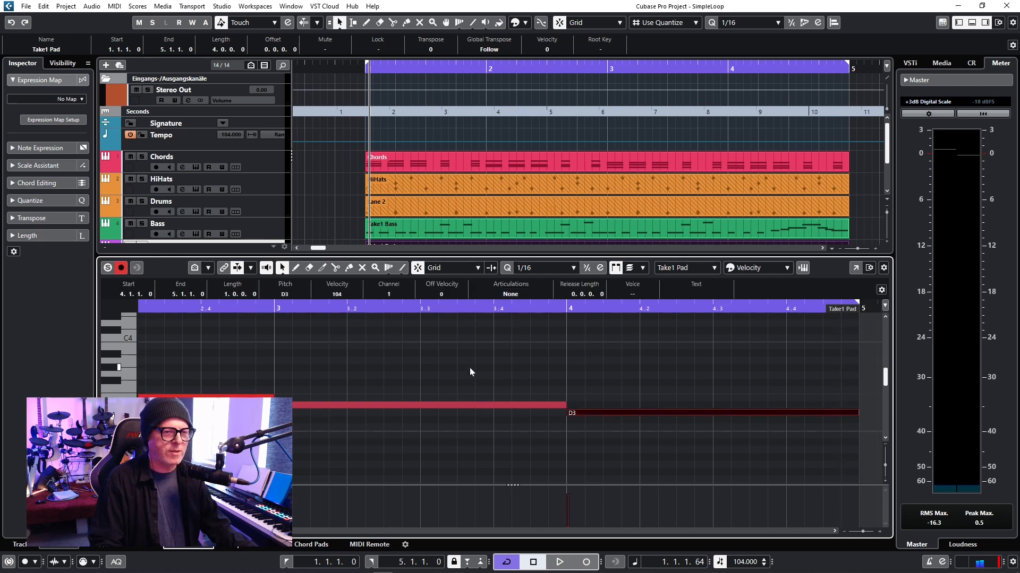
{"action": "scroll", "coordinate": [462, 365], "scroll_direction": "left", "scroll_amount": 7}
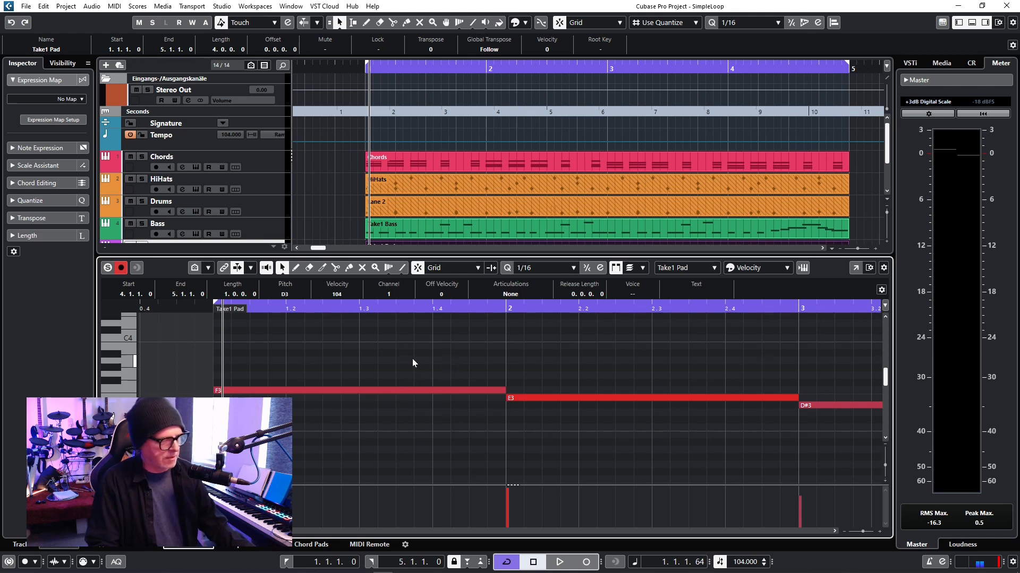
{"action": "key", "text": "ctrl+a"}
{"action": "left_click_drag", "start_coordinate": [435, 493], "coordinate": [451, 420]}
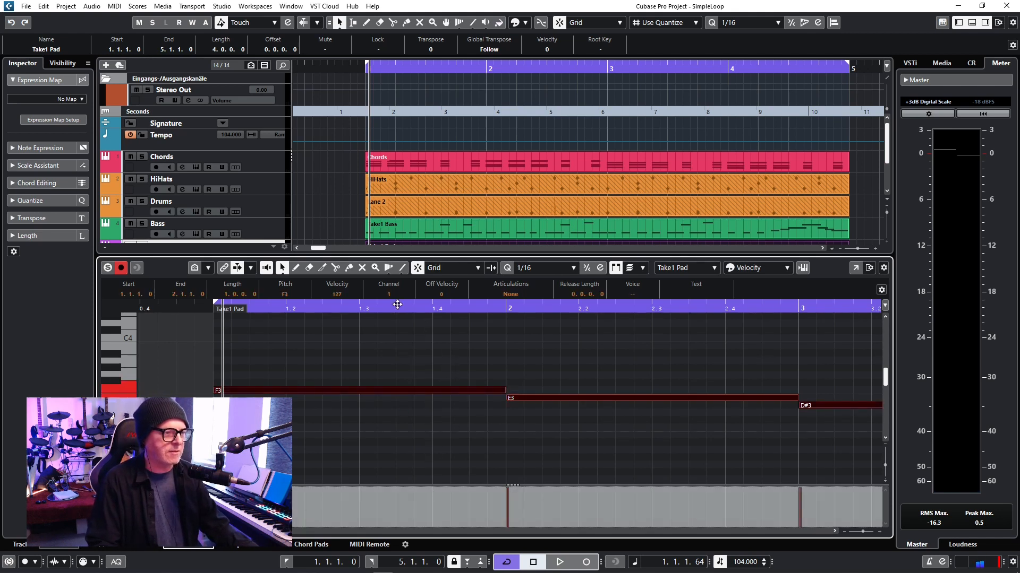
{"action": "type", "text": "90"}
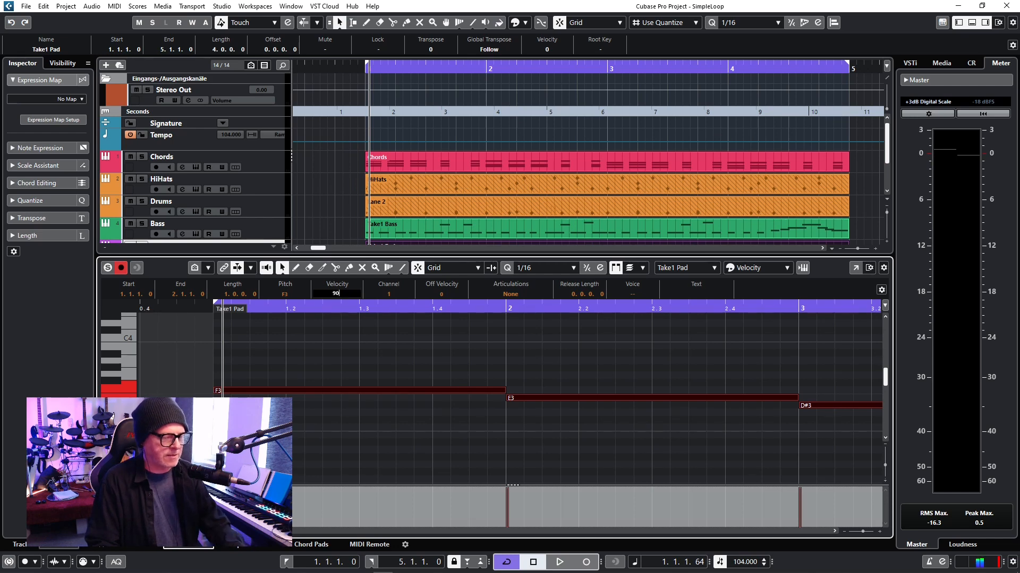
{"action": "key", "text": "Return"}
- Close the note editor and play the loop from just before bar 1 to check the pad with the other tracks
{"action": "left_click", "coordinate": [972, 23]}
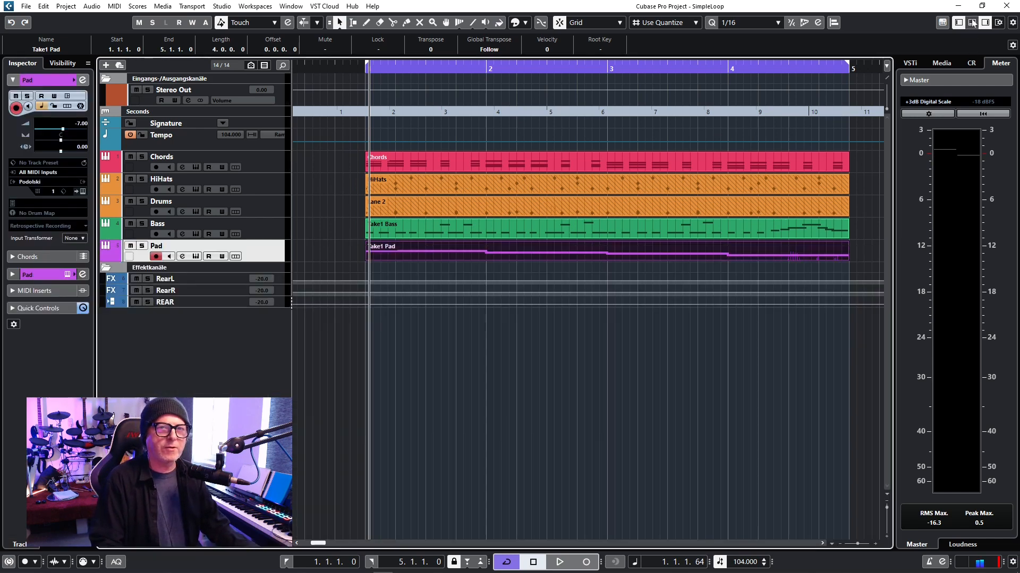
{"action": "left_click", "coordinate": [343, 163]}
{"action": "key", "text": "space"}
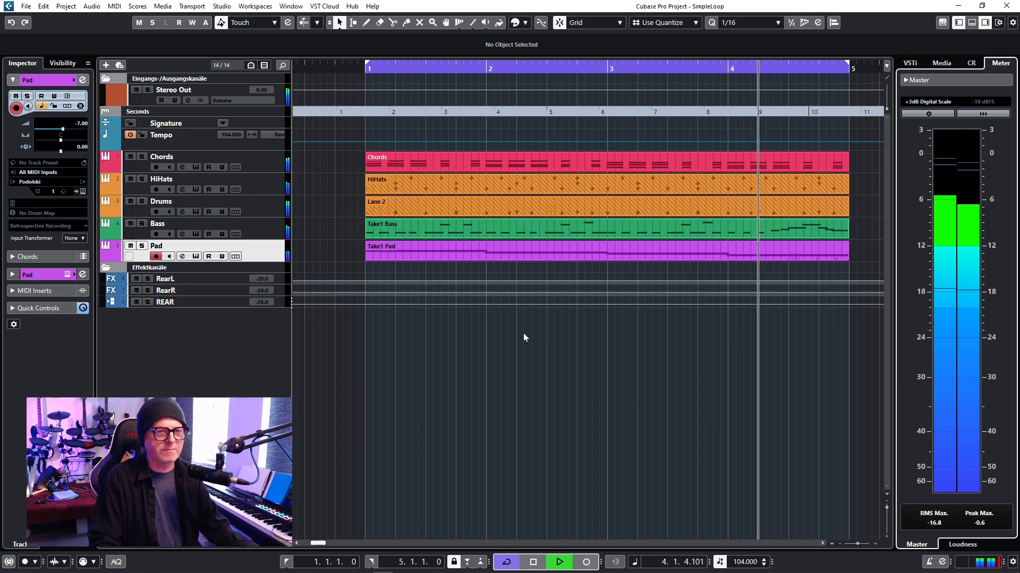
{"action": "key", "text": "space"}
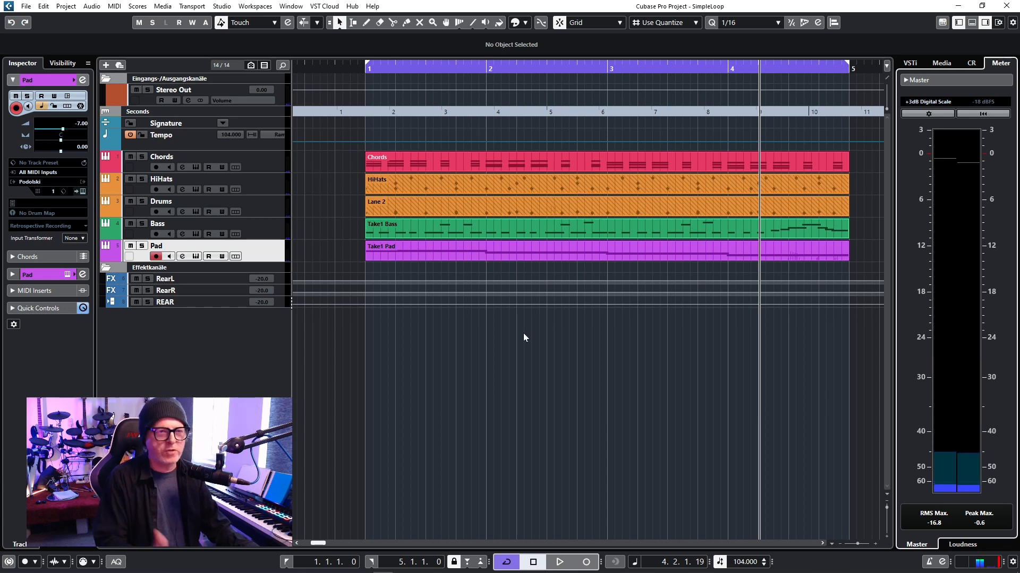
- Duplicate all parts into bars 5 to 8 and extend the cycle range to 9.1.1
{"action": "key", "text": "ctrl+a"}
{"action": "key", "text": "ctrl+d"}
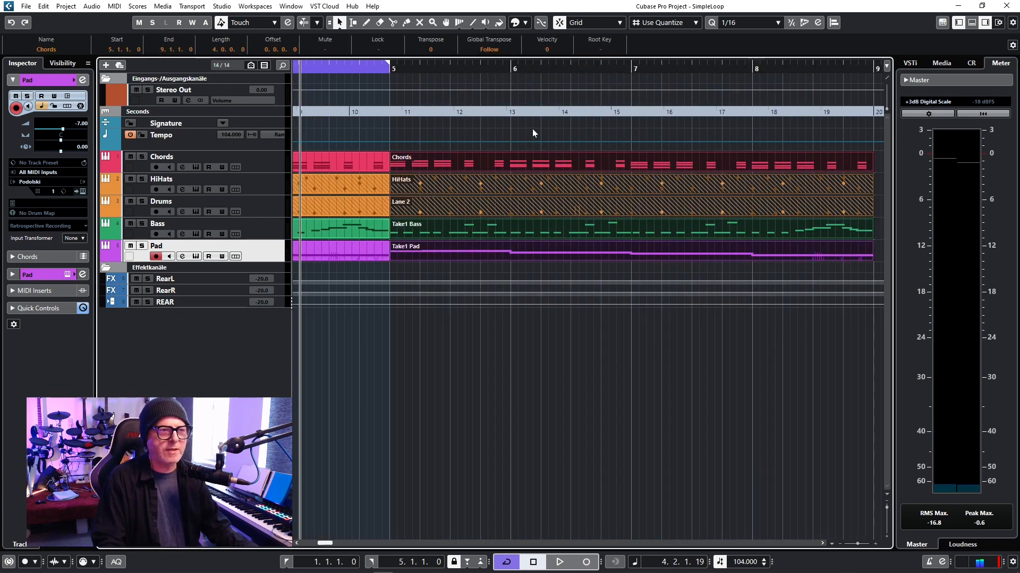
{"action": "left_click_drag", "start_coordinate": [394, 62], "coordinate": [866, 84]}
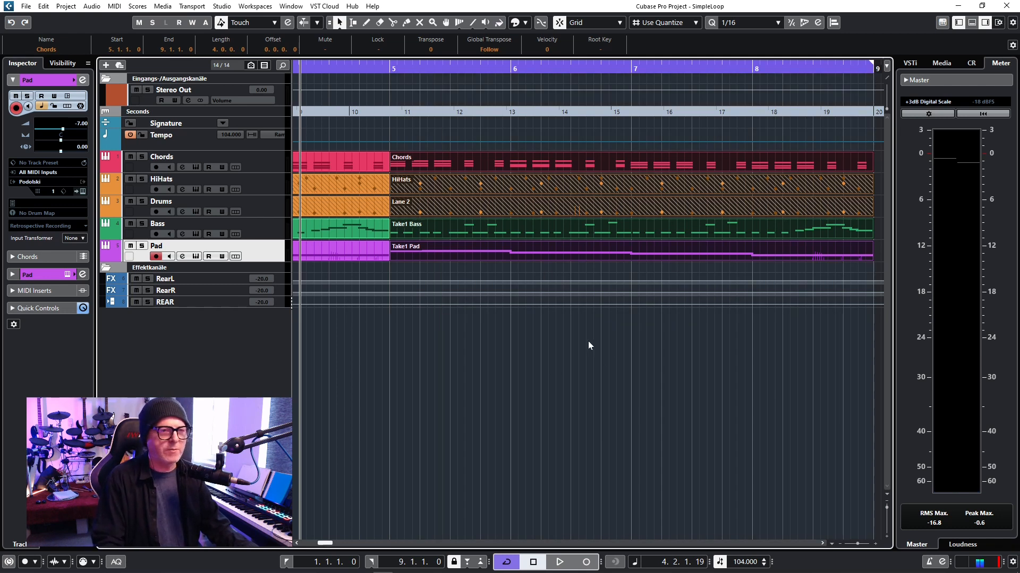
- Open the duplicated pad part in the note editor and raise the D3 note in bar 8 to F3
{"action": "key", "text": "ctrl+e"}
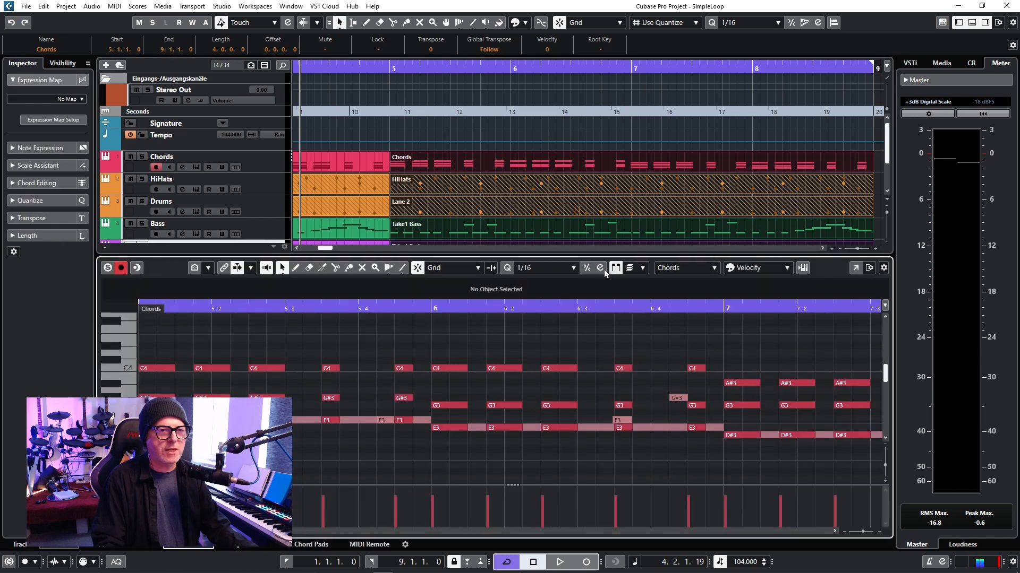
{"action": "left_click", "coordinate": [825, 130]}
{"action": "scroll", "coordinate": [695, 194], "scroll_direction": "down", "scroll_amount": 3}
{"action": "left_click", "coordinate": [698, 186]}
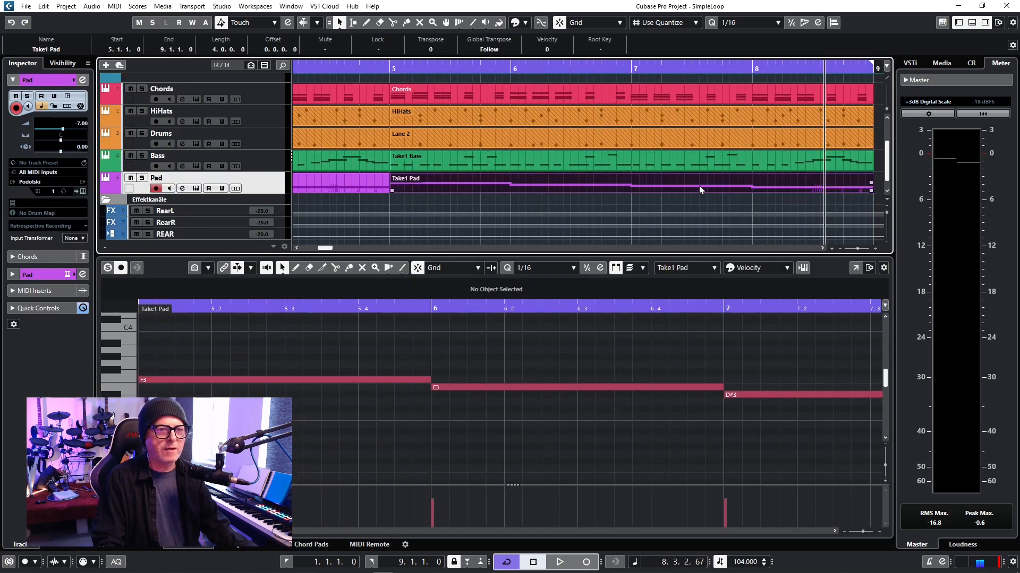
{"action": "double_click", "coordinate": [698, 186]}
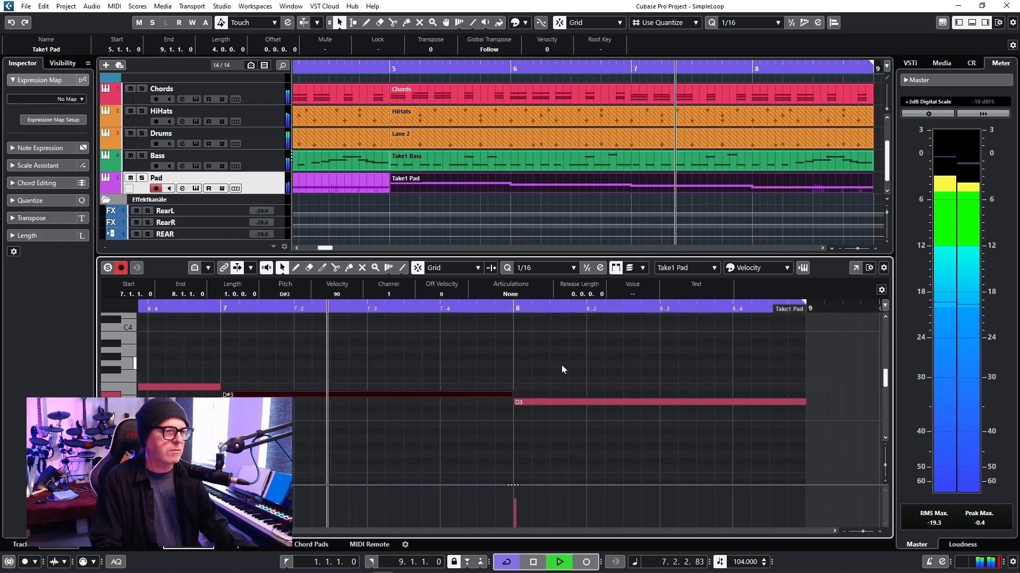
{"action": "left_click_drag", "start_coordinate": [547, 400], "coordinate": [551, 378]}
{"action": "key", "text": "space"}
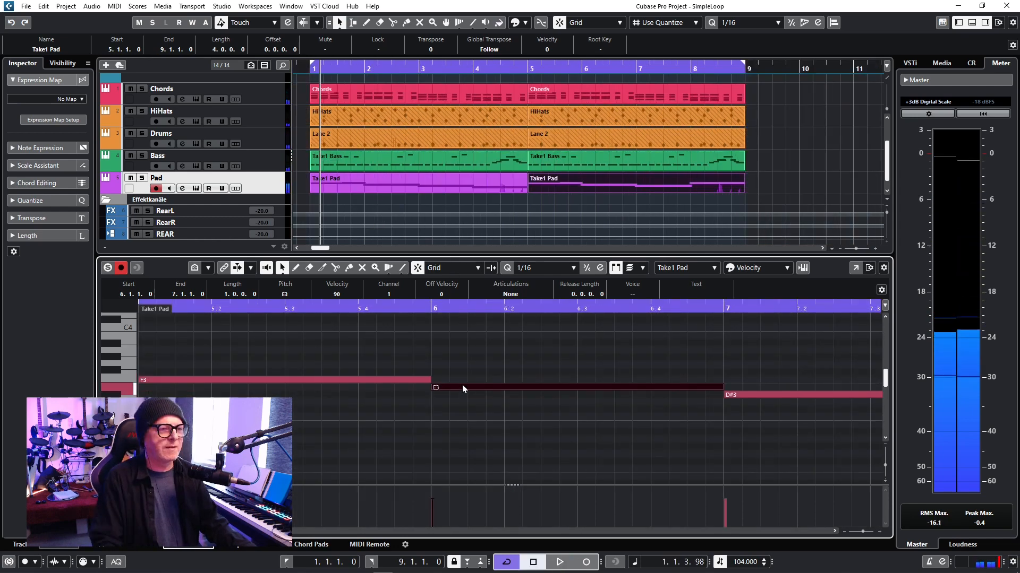
- Raise the pad's E3 note in bar 6 to G3 and play the arrangement to hear it
{"action": "left_click_drag", "start_coordinate": [462, 386], "coordinate": [468, 366]}
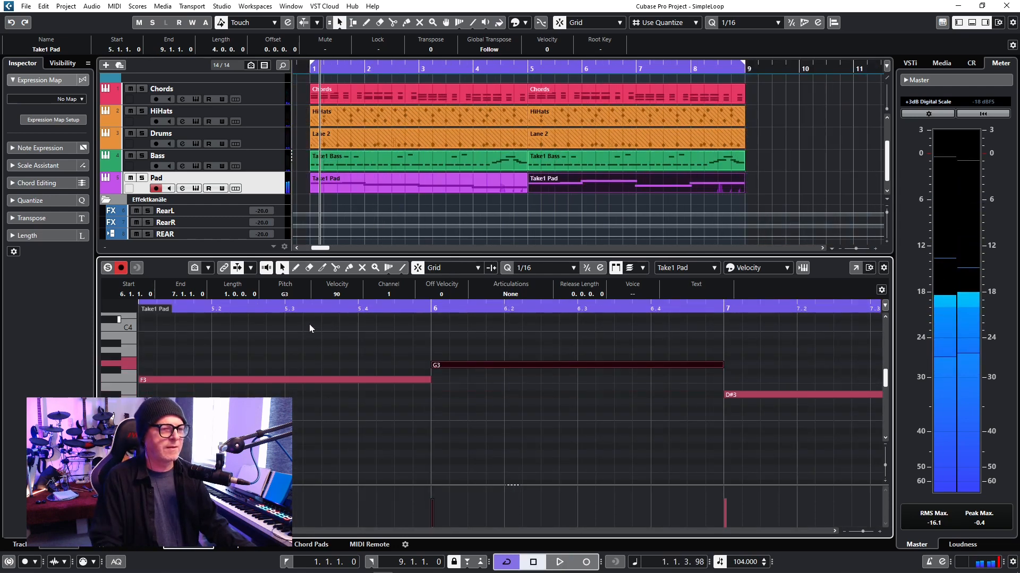
{"action": "left_click", "coordinate": [514, 201]}
{"action": "key", "text": "space"}
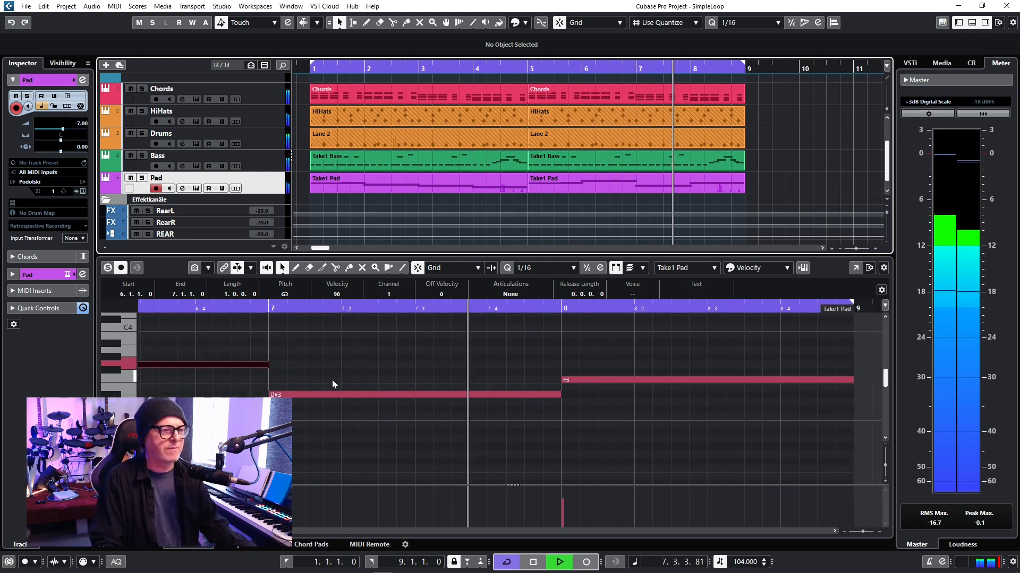
- Raise the pad's D#3 note in bar 7 to A#3 and play the passage to check the melody
{"action": "key", "text": "space"}
{"action": "left_click_drag", "start_coordinate": [330, 394], "coordinate": [334, 347]}
{"action": "left_click", "coordinate": [223, 310]}
{"action": "key", "text": "space"}
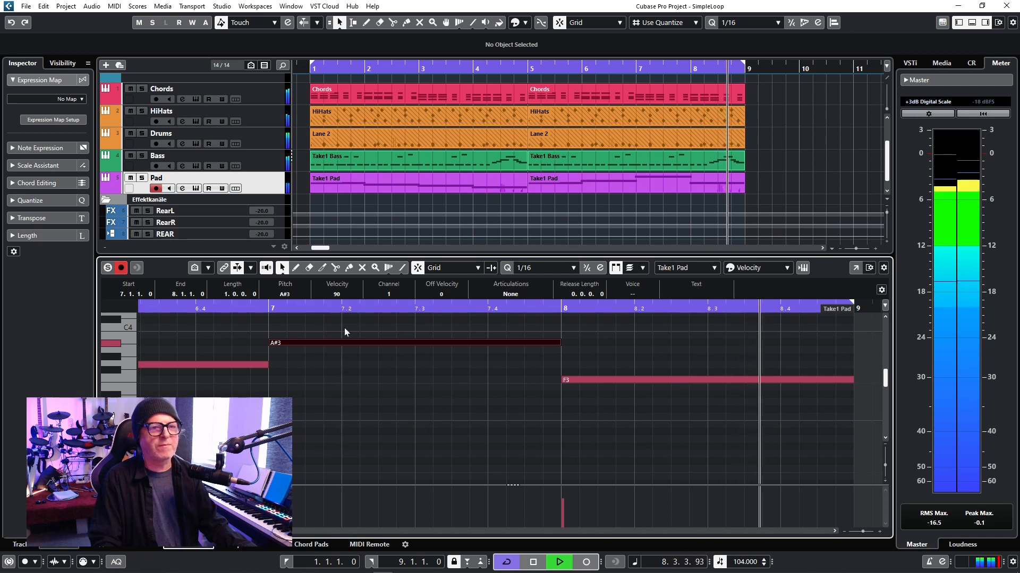
{"action": "key", "text": "space"}
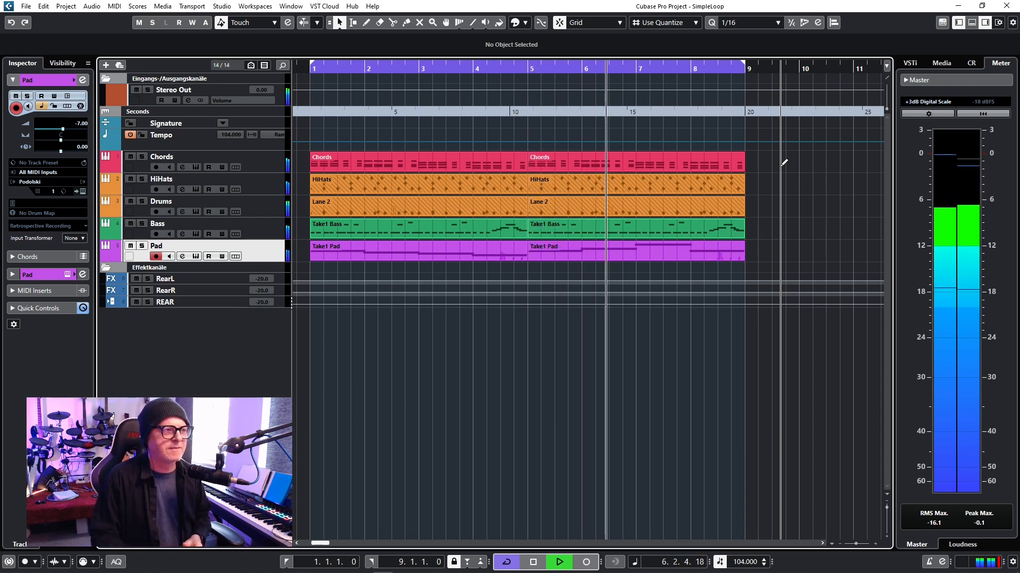
- Mute the Chords and Pad tracks during playback to hear only the drums, hi-hats and bass
{"action": "left_click", "coordinate": [131, 157]}
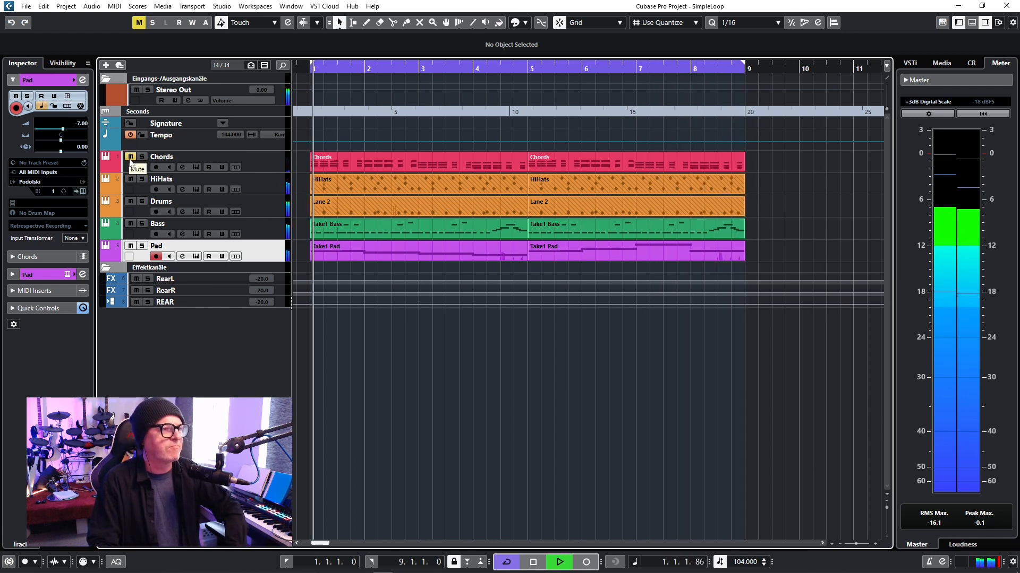
{"action": "left_click", "coordinate": [131, 245]}
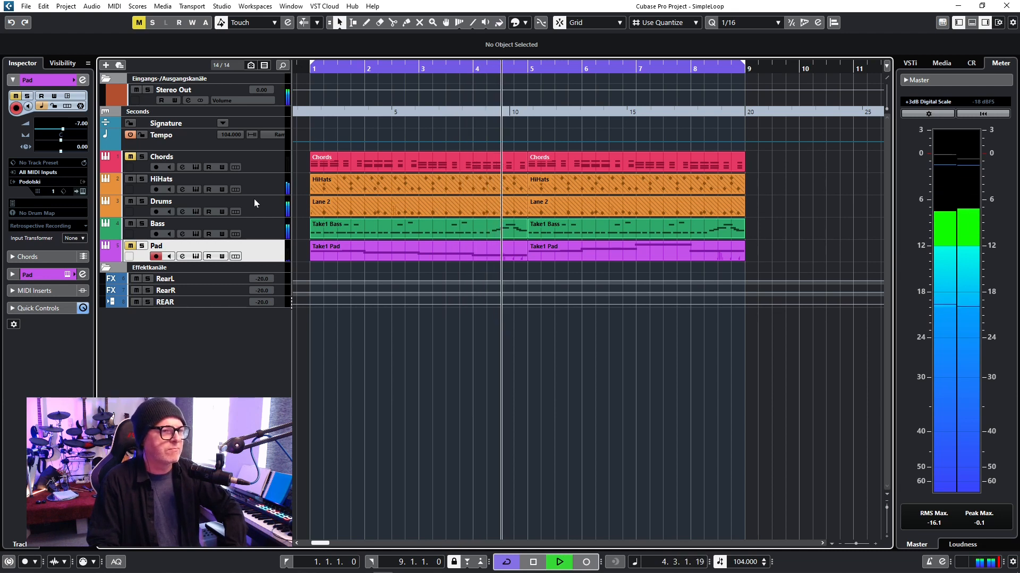
{"action": "key", "text": "space"}
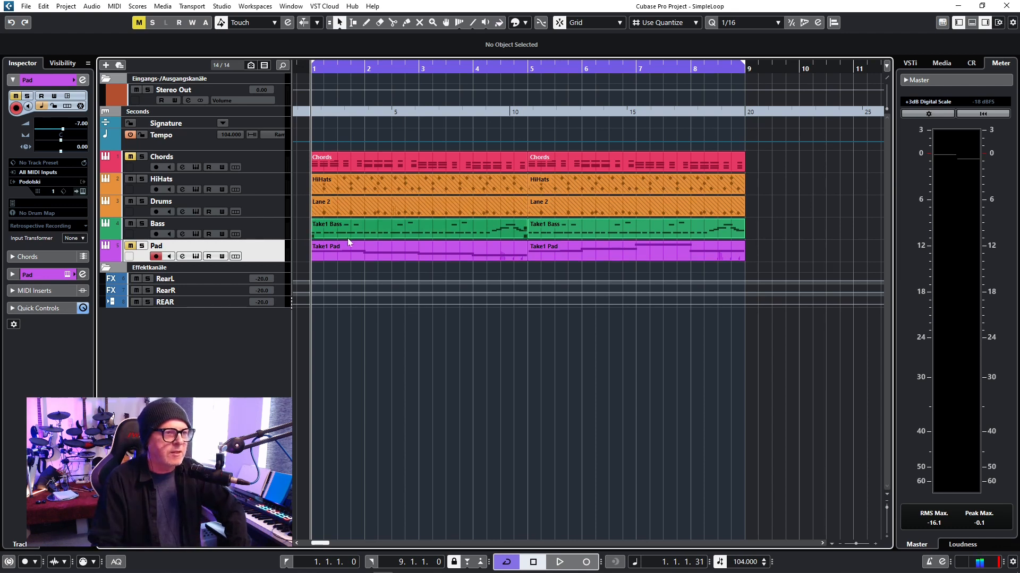
- Mute the Bass and Pad parts in bars 1 to 4 with the Mute tool
{"action": "right_click", "coordinate": [384, 291]}
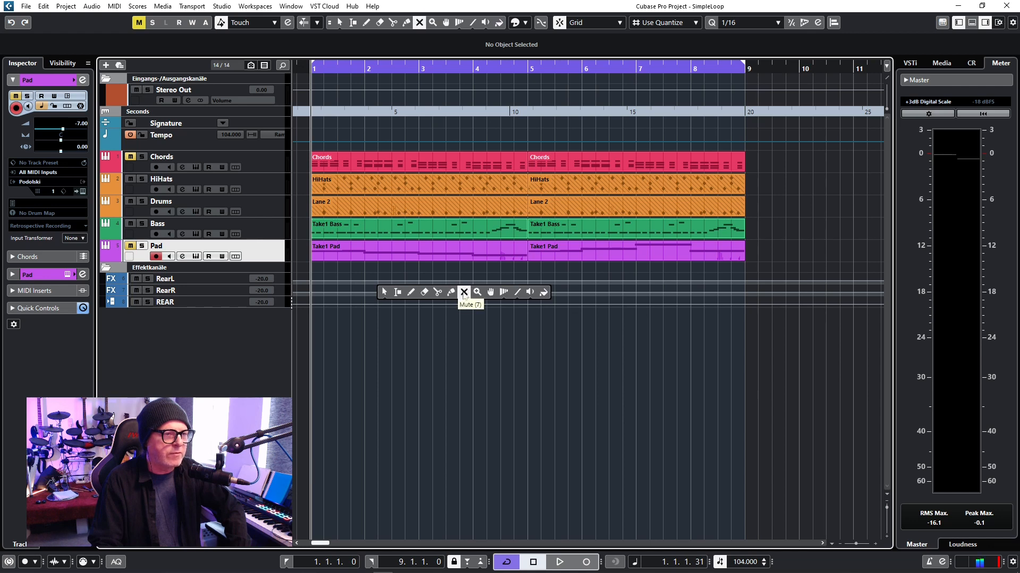
{"action": "left_click", "coordinate": [464, 292]}
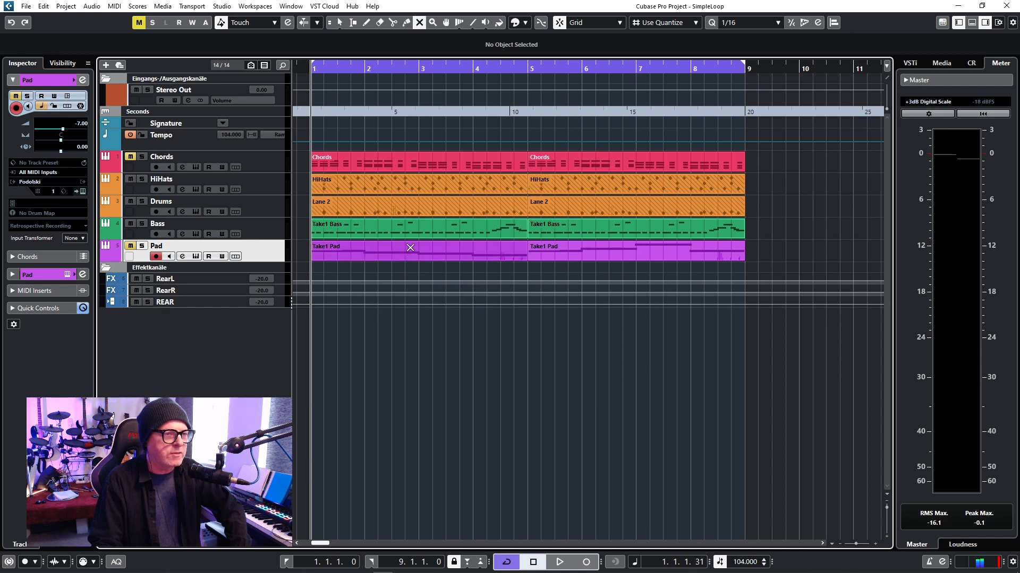
{"action": "left_click", "coordinate": [349, 229]}
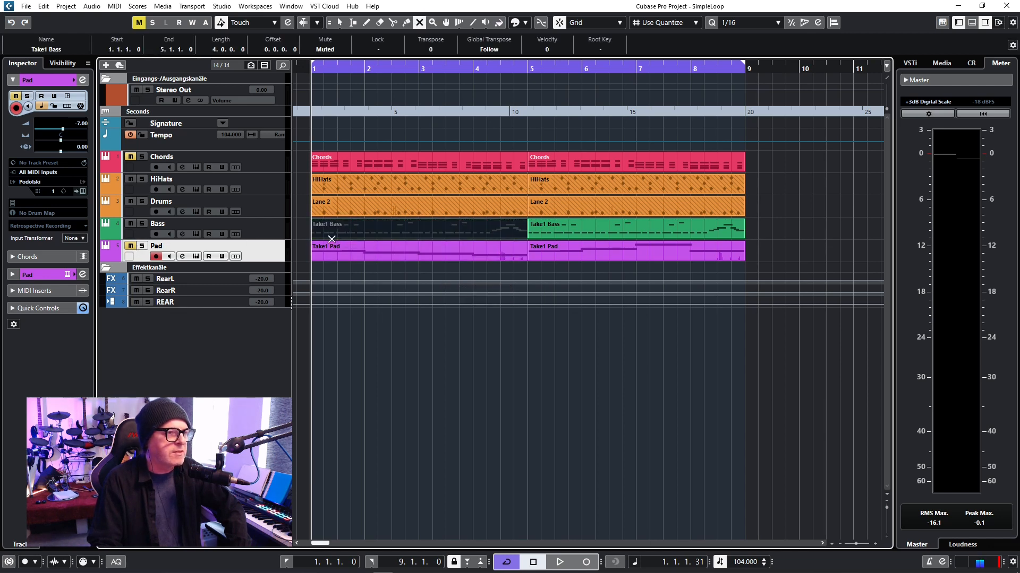
{"action": "left_click", "coordinate": [332, 241]}
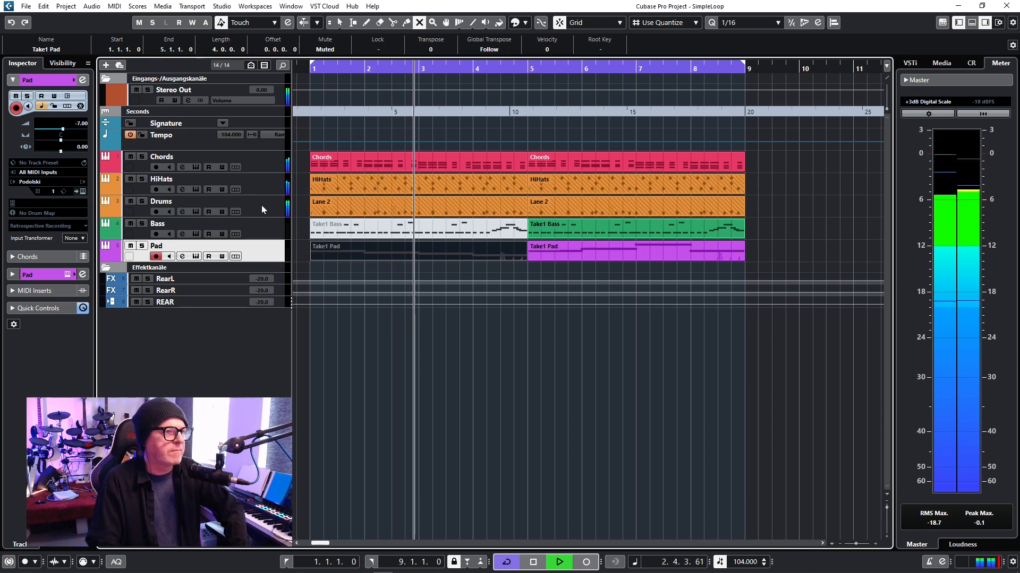
- Show the Drums track's lanes, mute the Lane 1 part in bars 1 to 4, and play the arrangement
{"action": "left_click", "coordinate": [236, 212]}
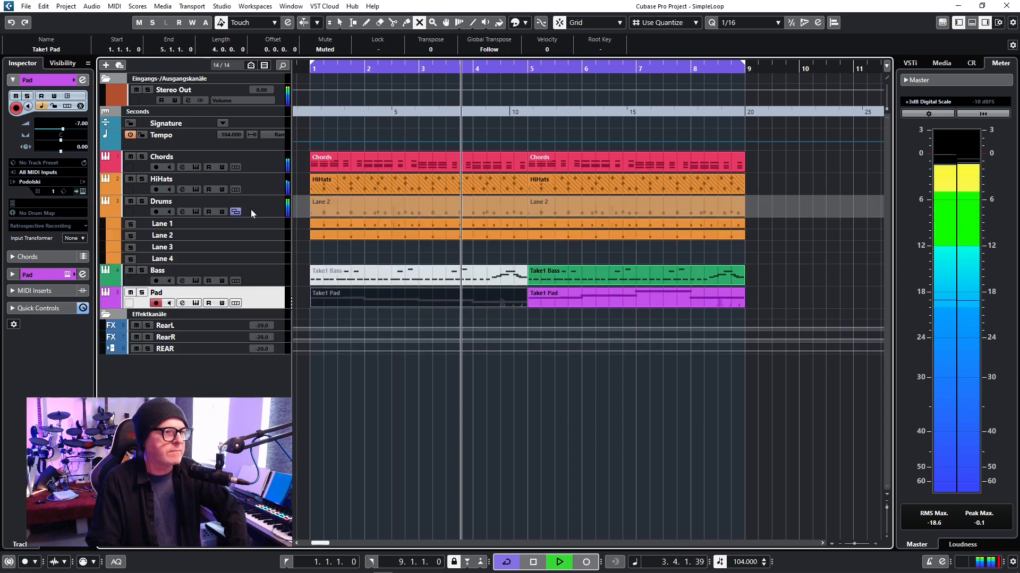
{"action": "left_click", "coordinate": [315, 224]}
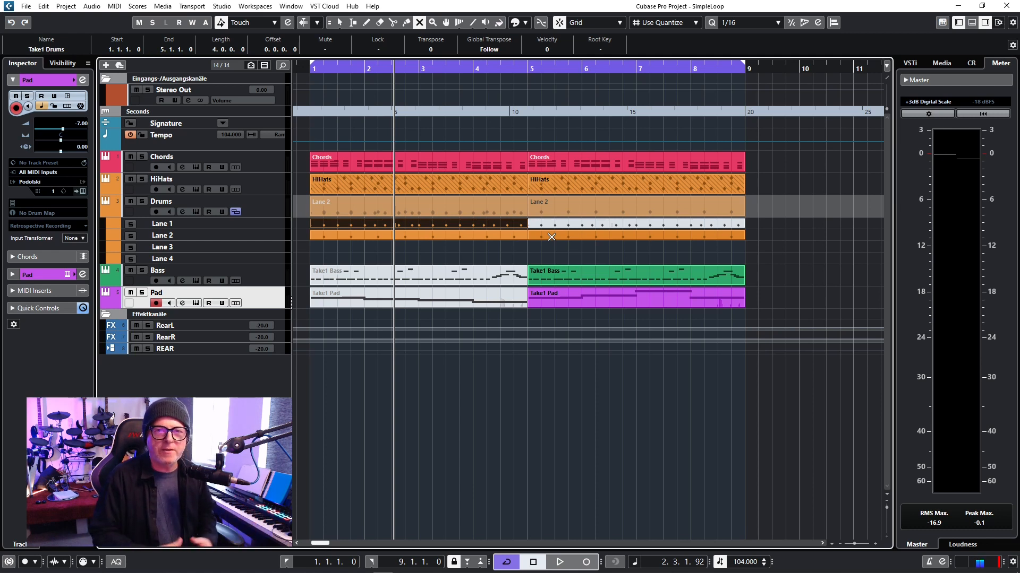
{"action": "left_click", "coordinate": [551, 237]}
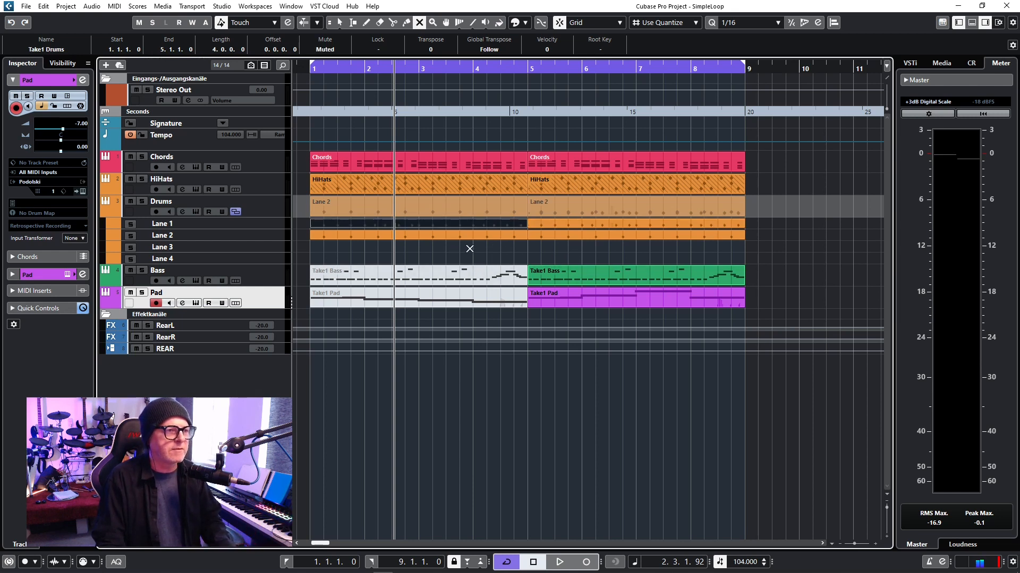
{"action": "key", "text": "space"}
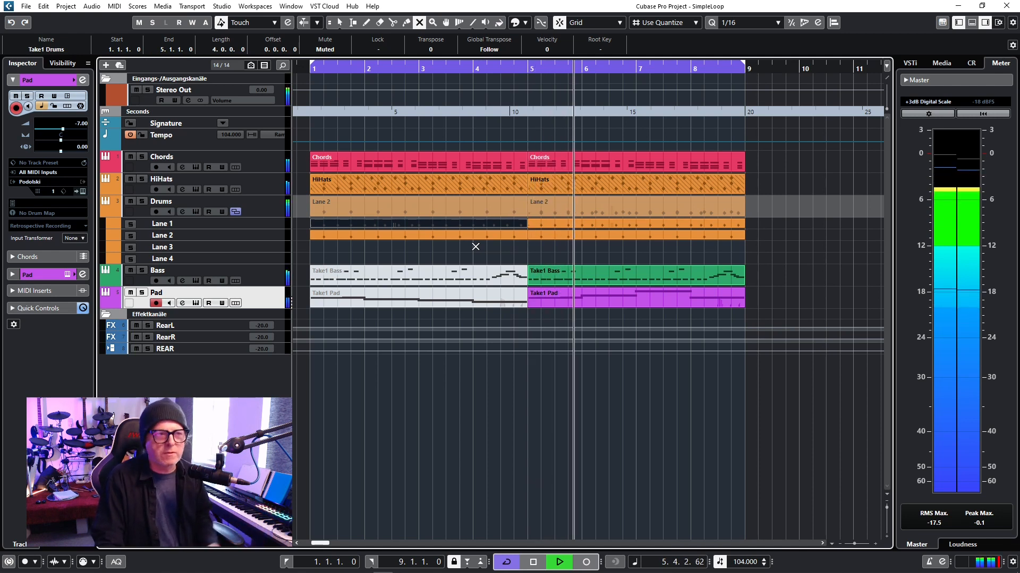
{"action": "key", "text": "space"}
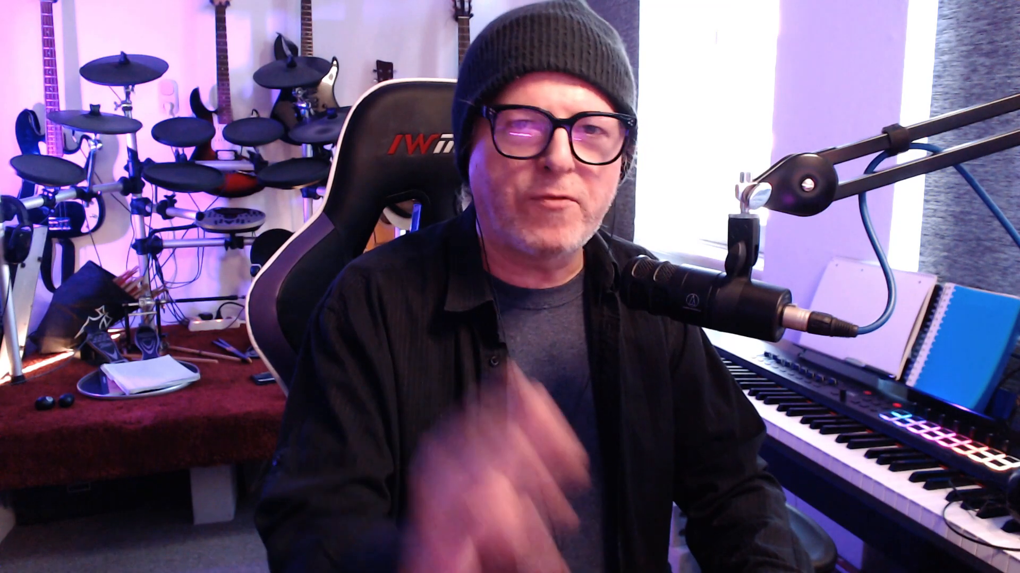